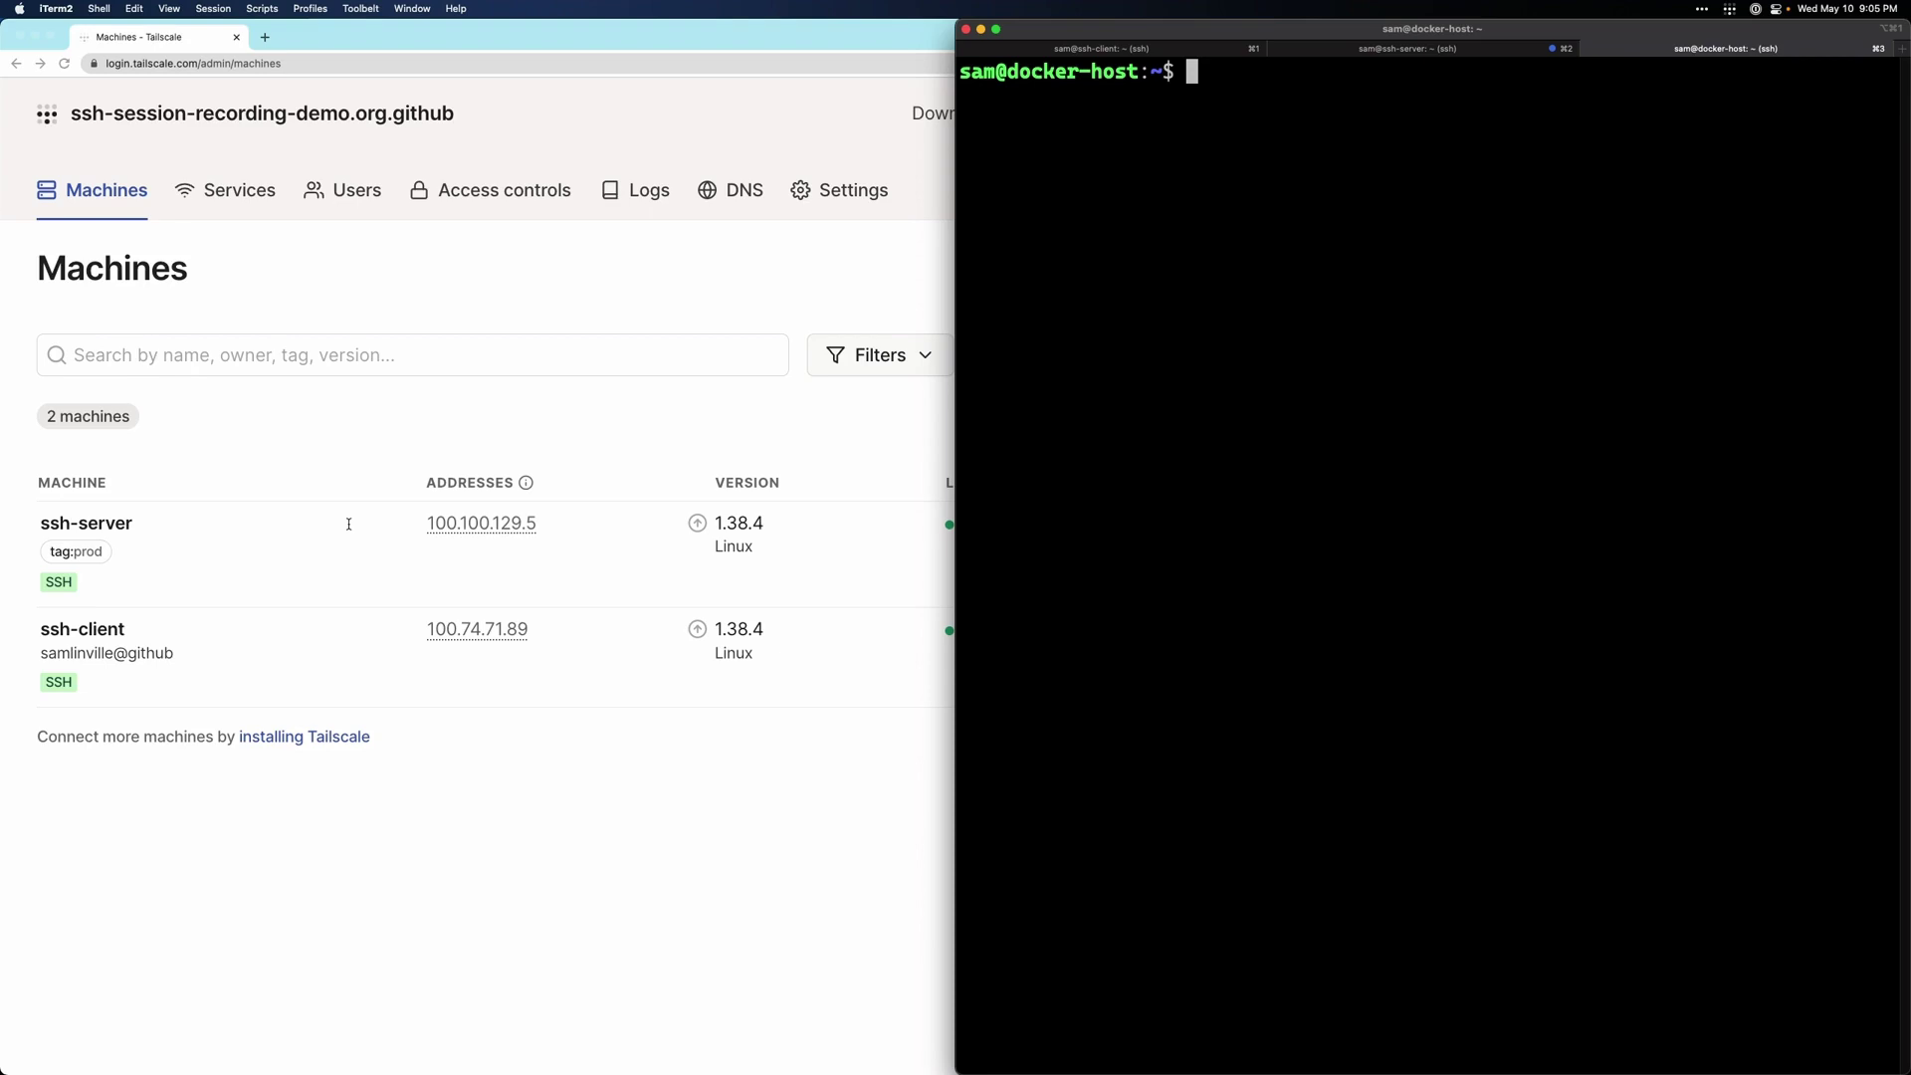
# - Bring the admin console forward and open the tailnet access control policy editor
pyautogui.click(737, 192)
pyautogui.click(738, 191)
pyautogui.scroll(-10, 522, 741)
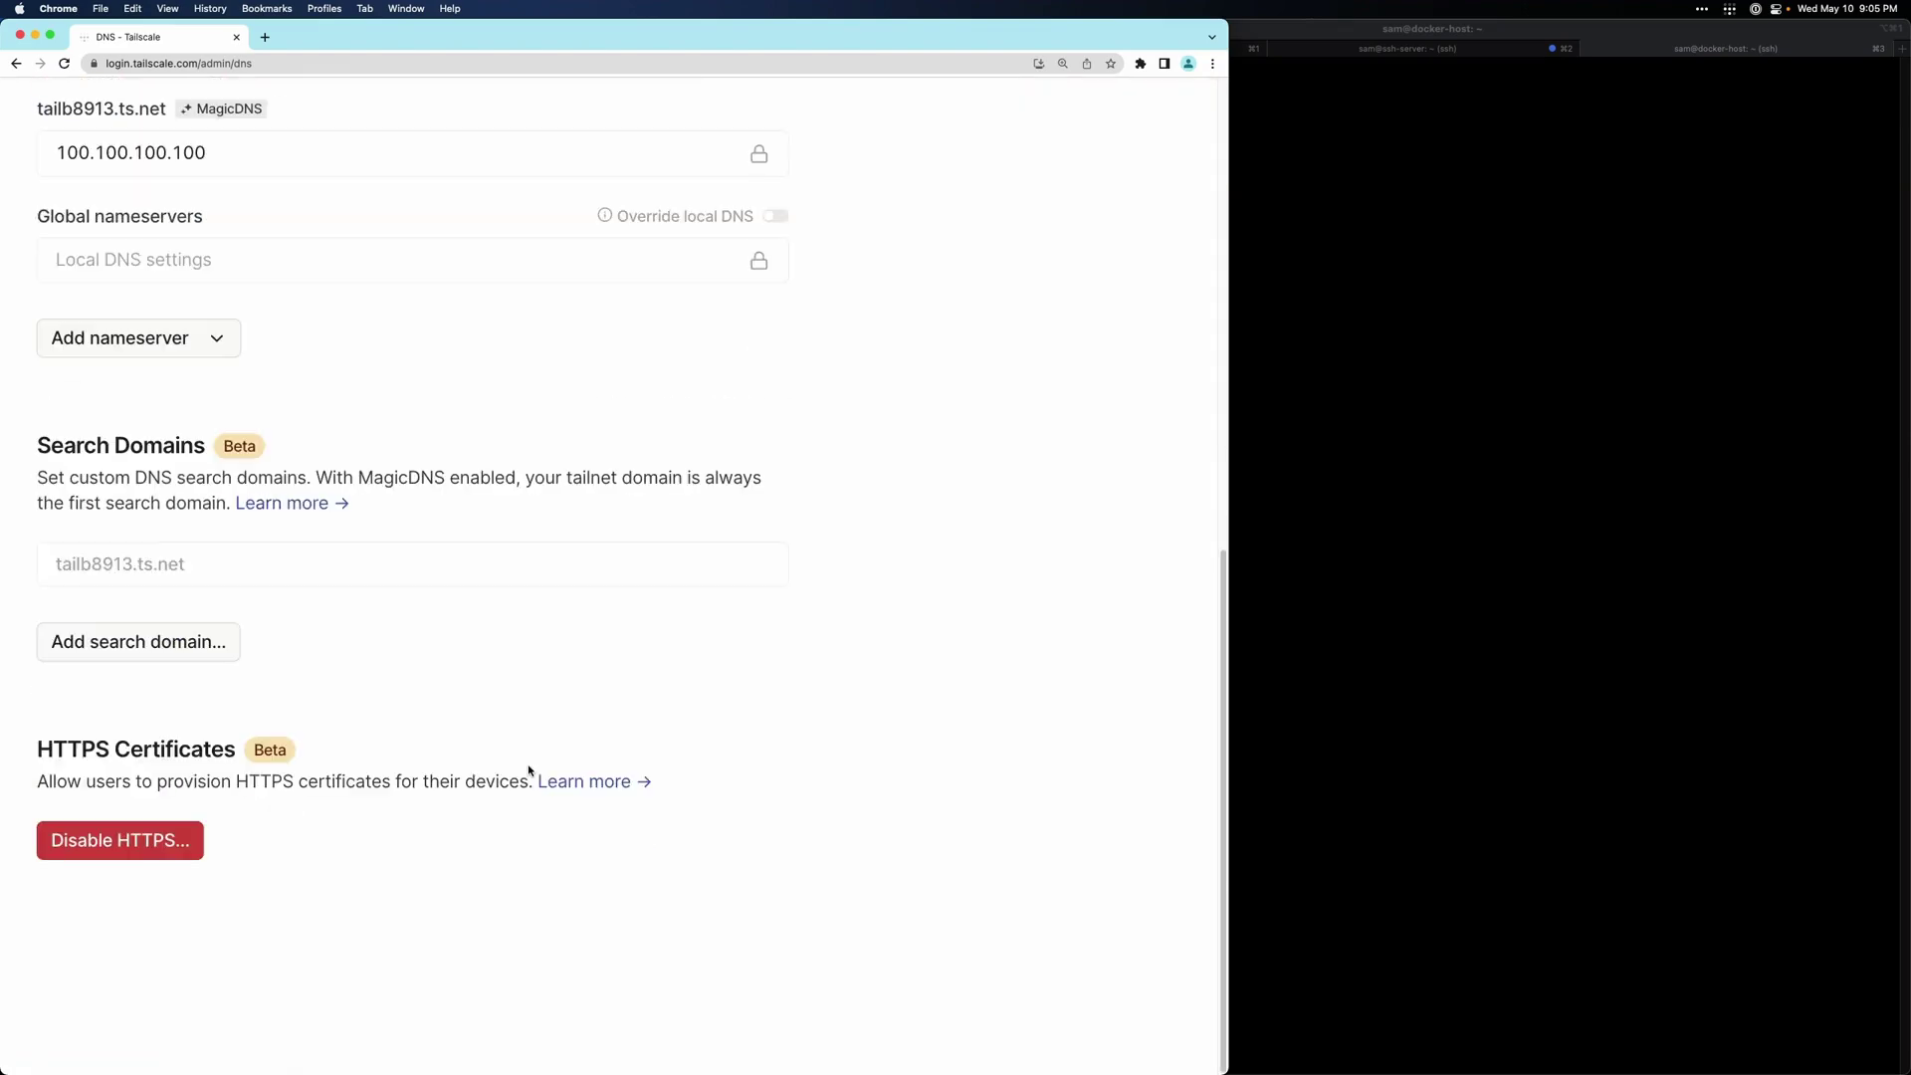
pyautogui.scroll(10, 398, 853)
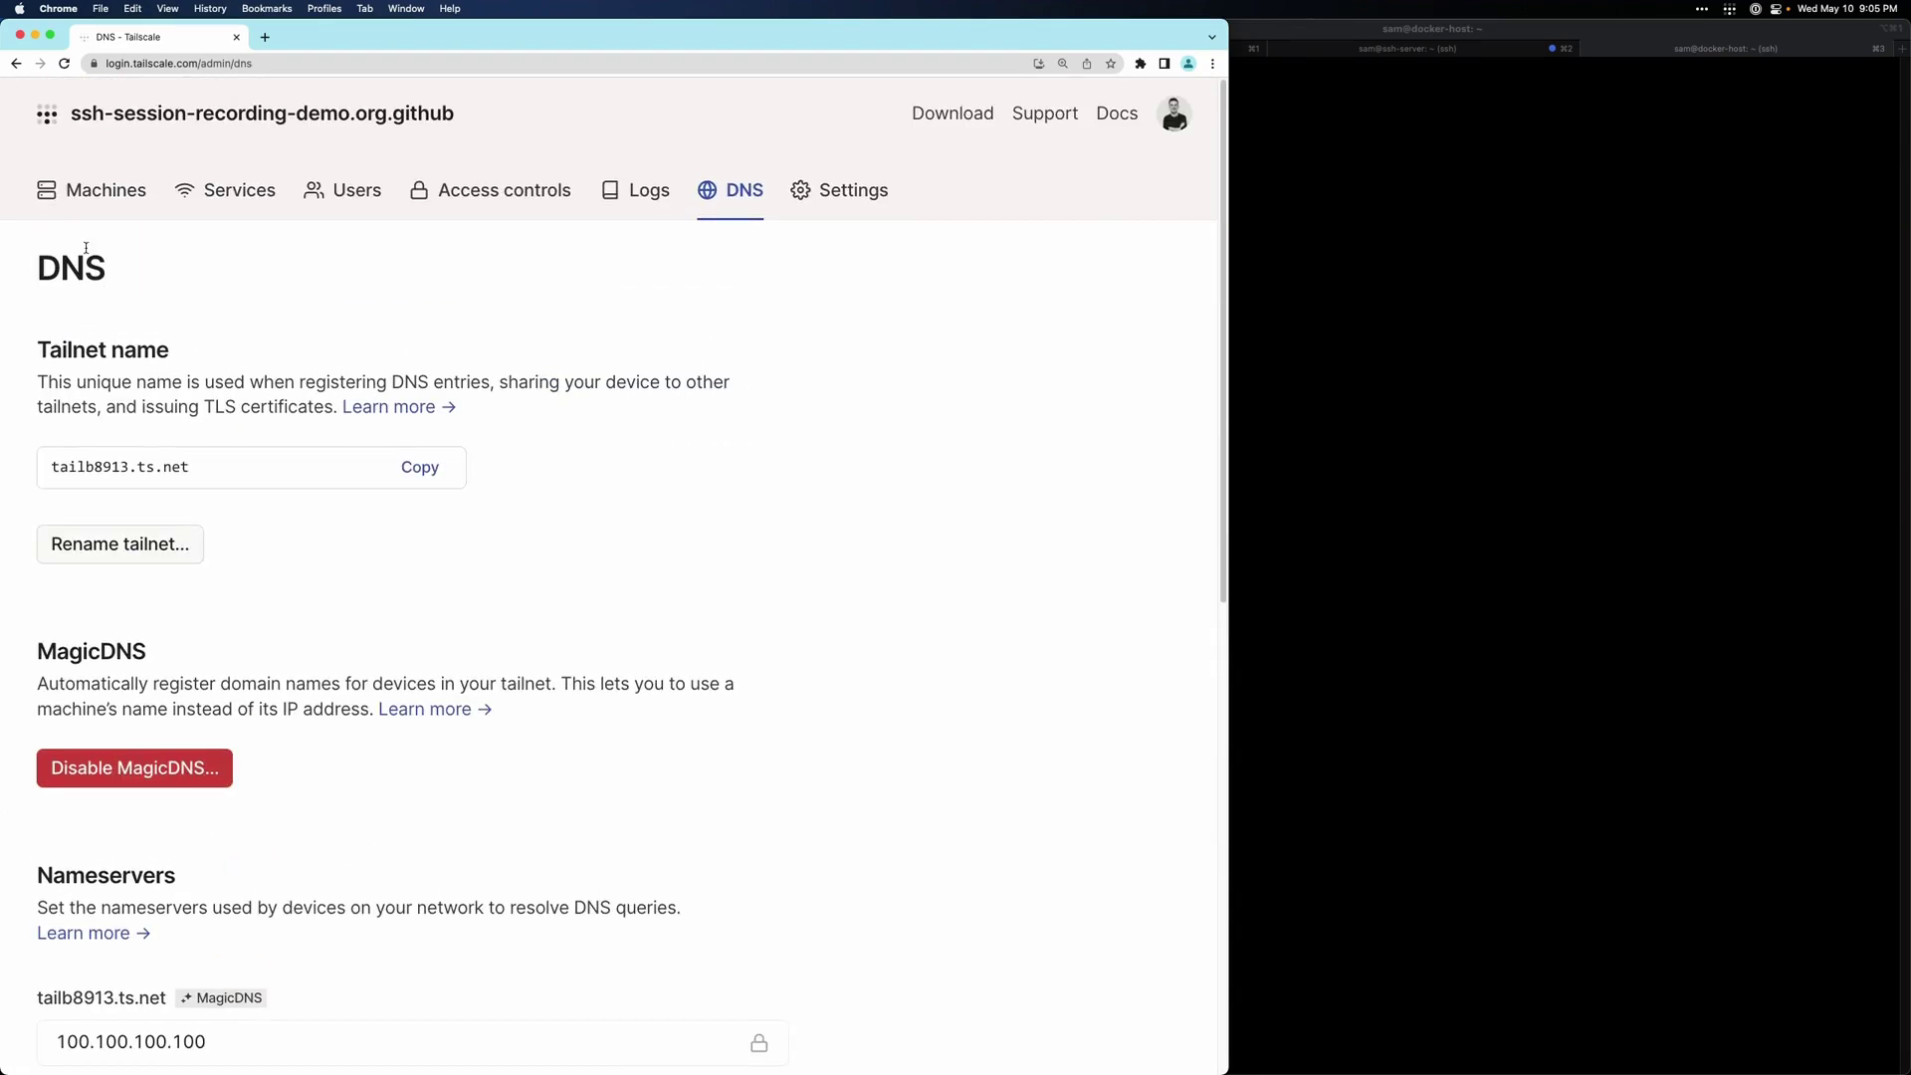
pyautogui.click(102, 193)
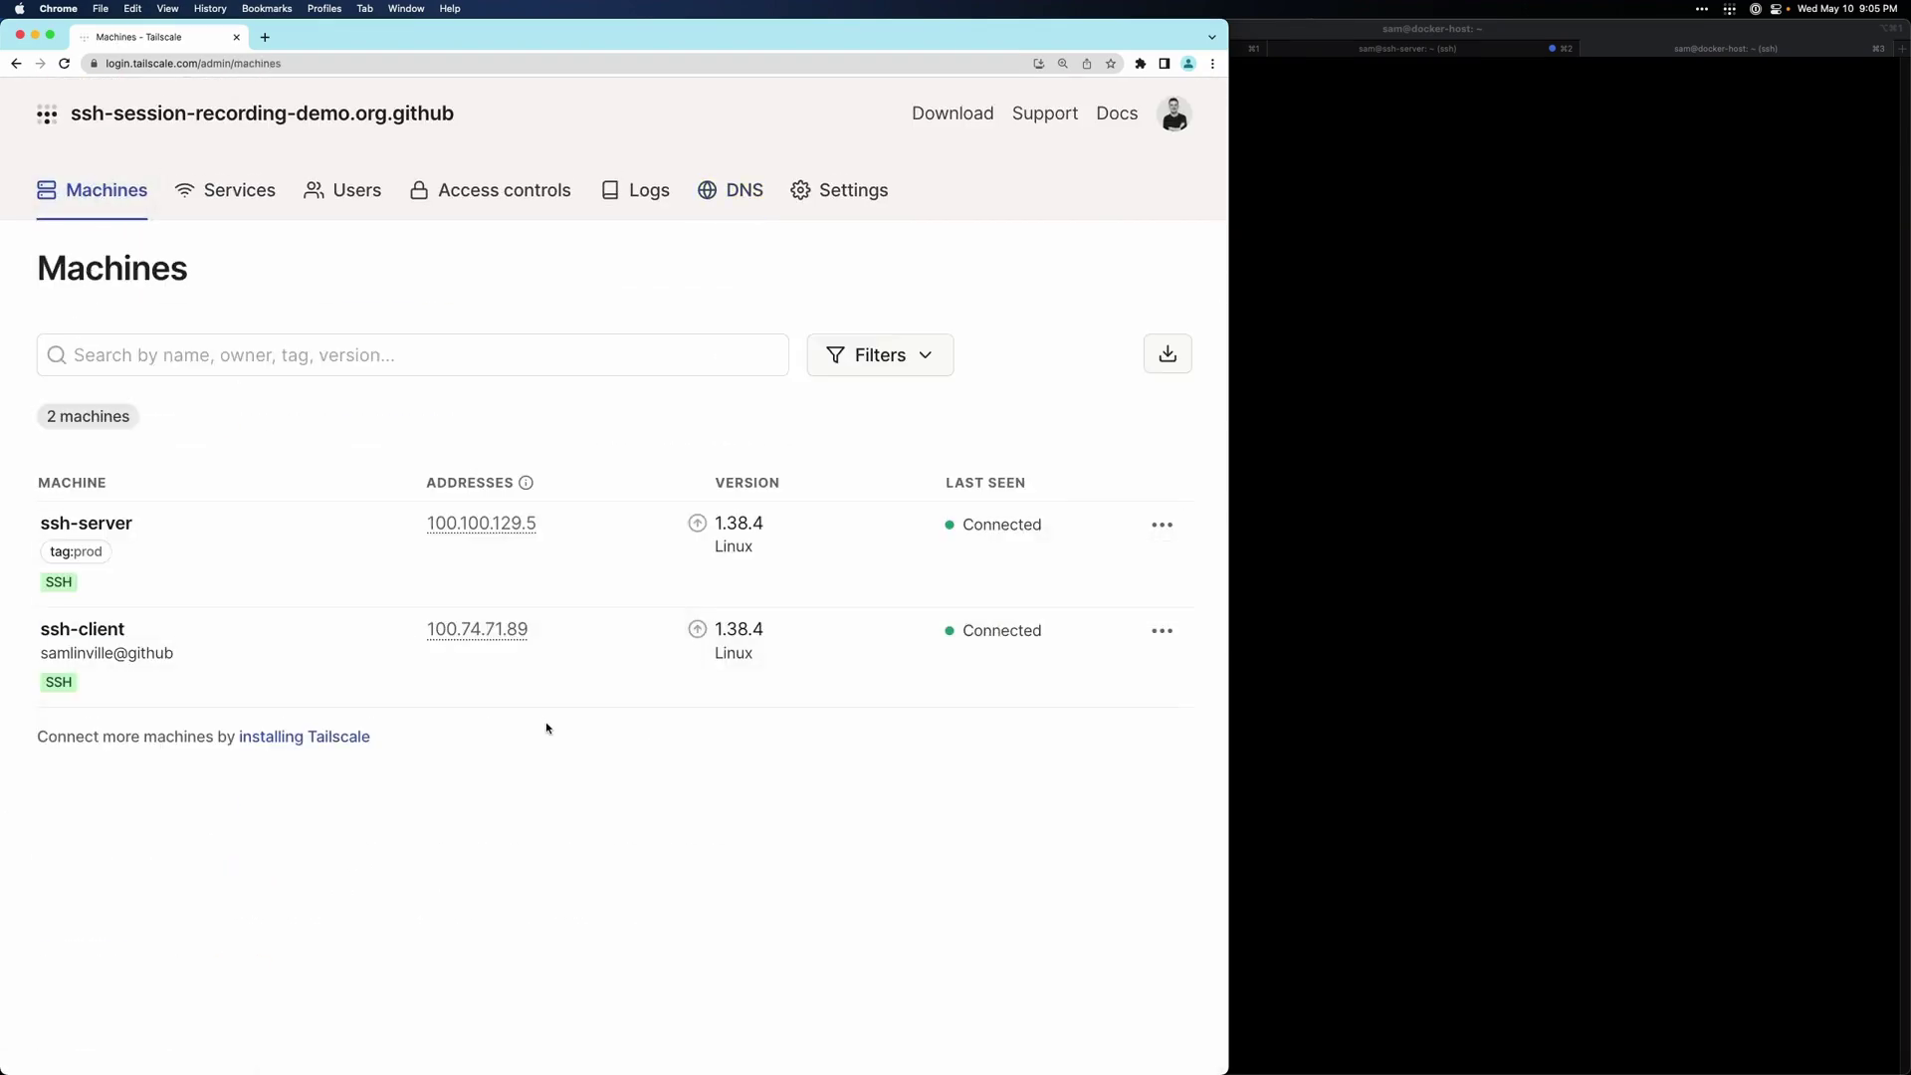
pyautogui.click(490, 193)
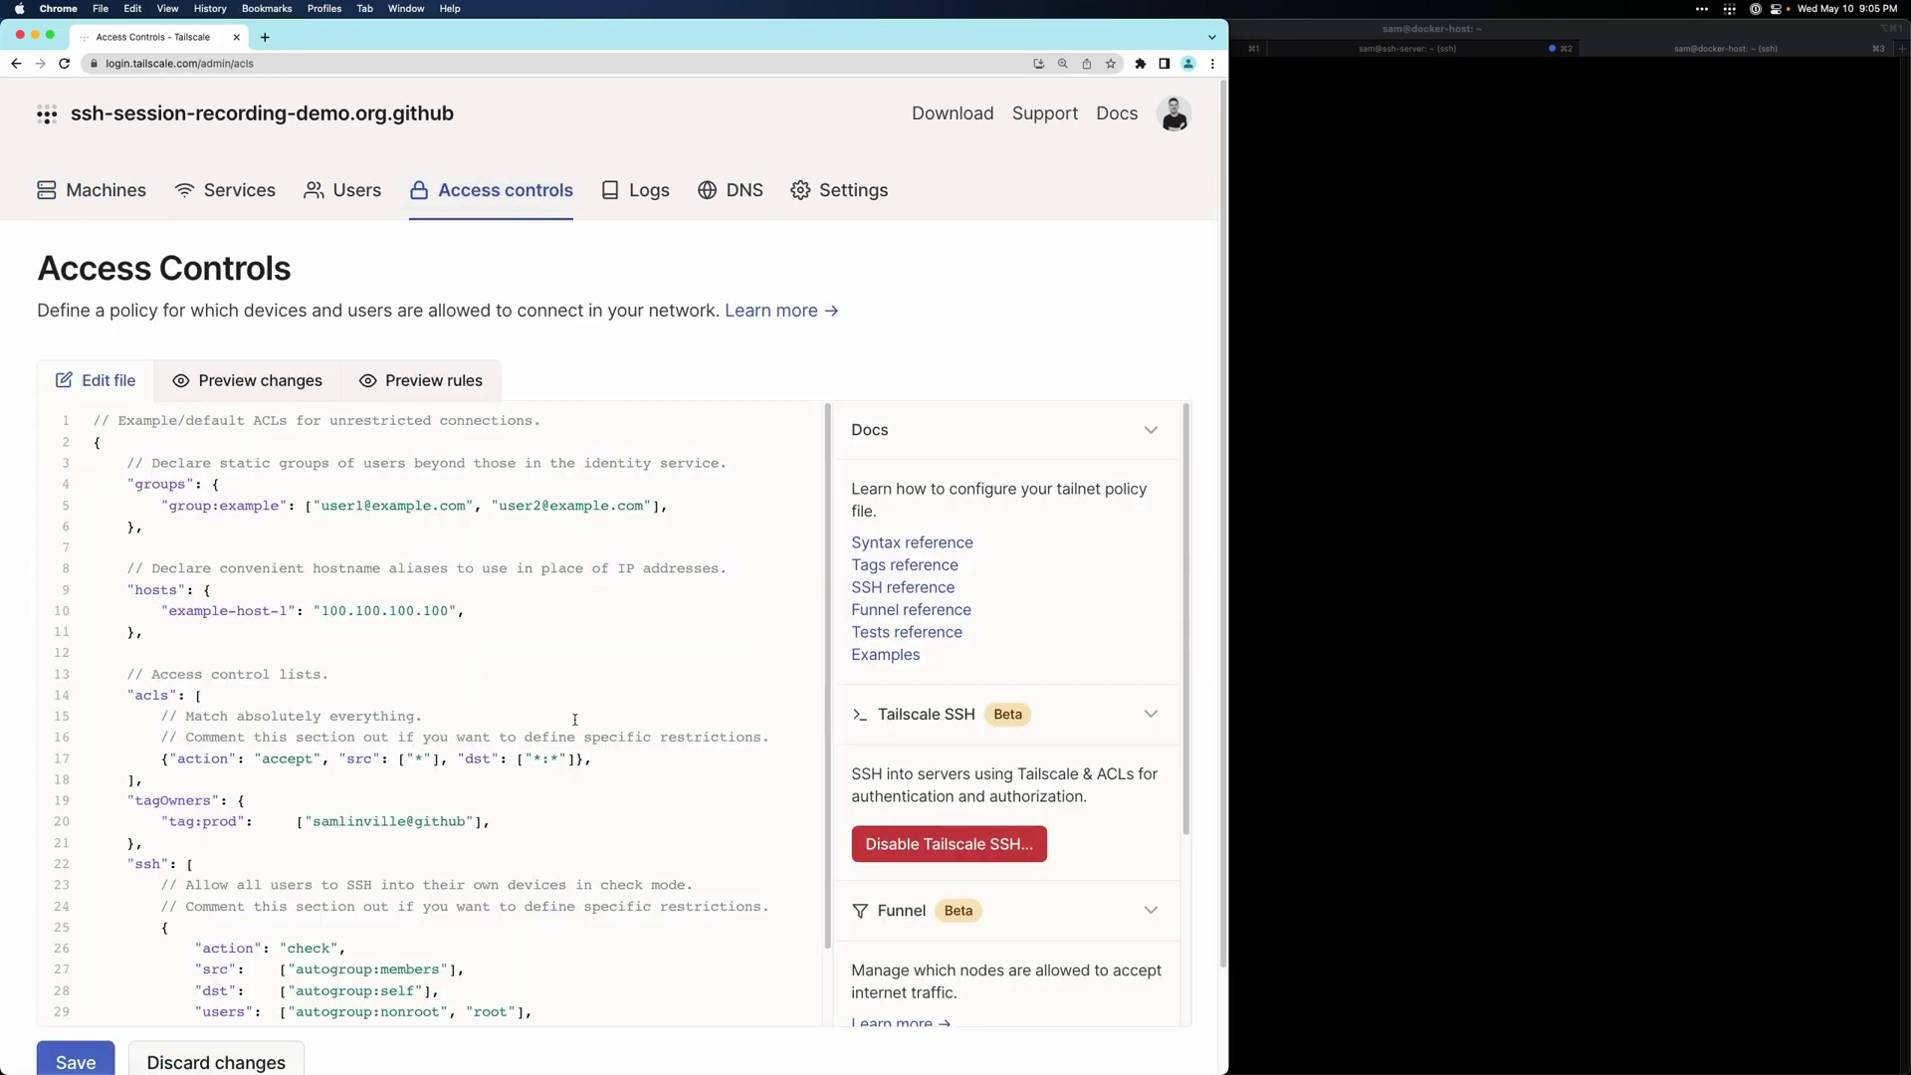
pyautogui.scroll(-2, 573, 879)
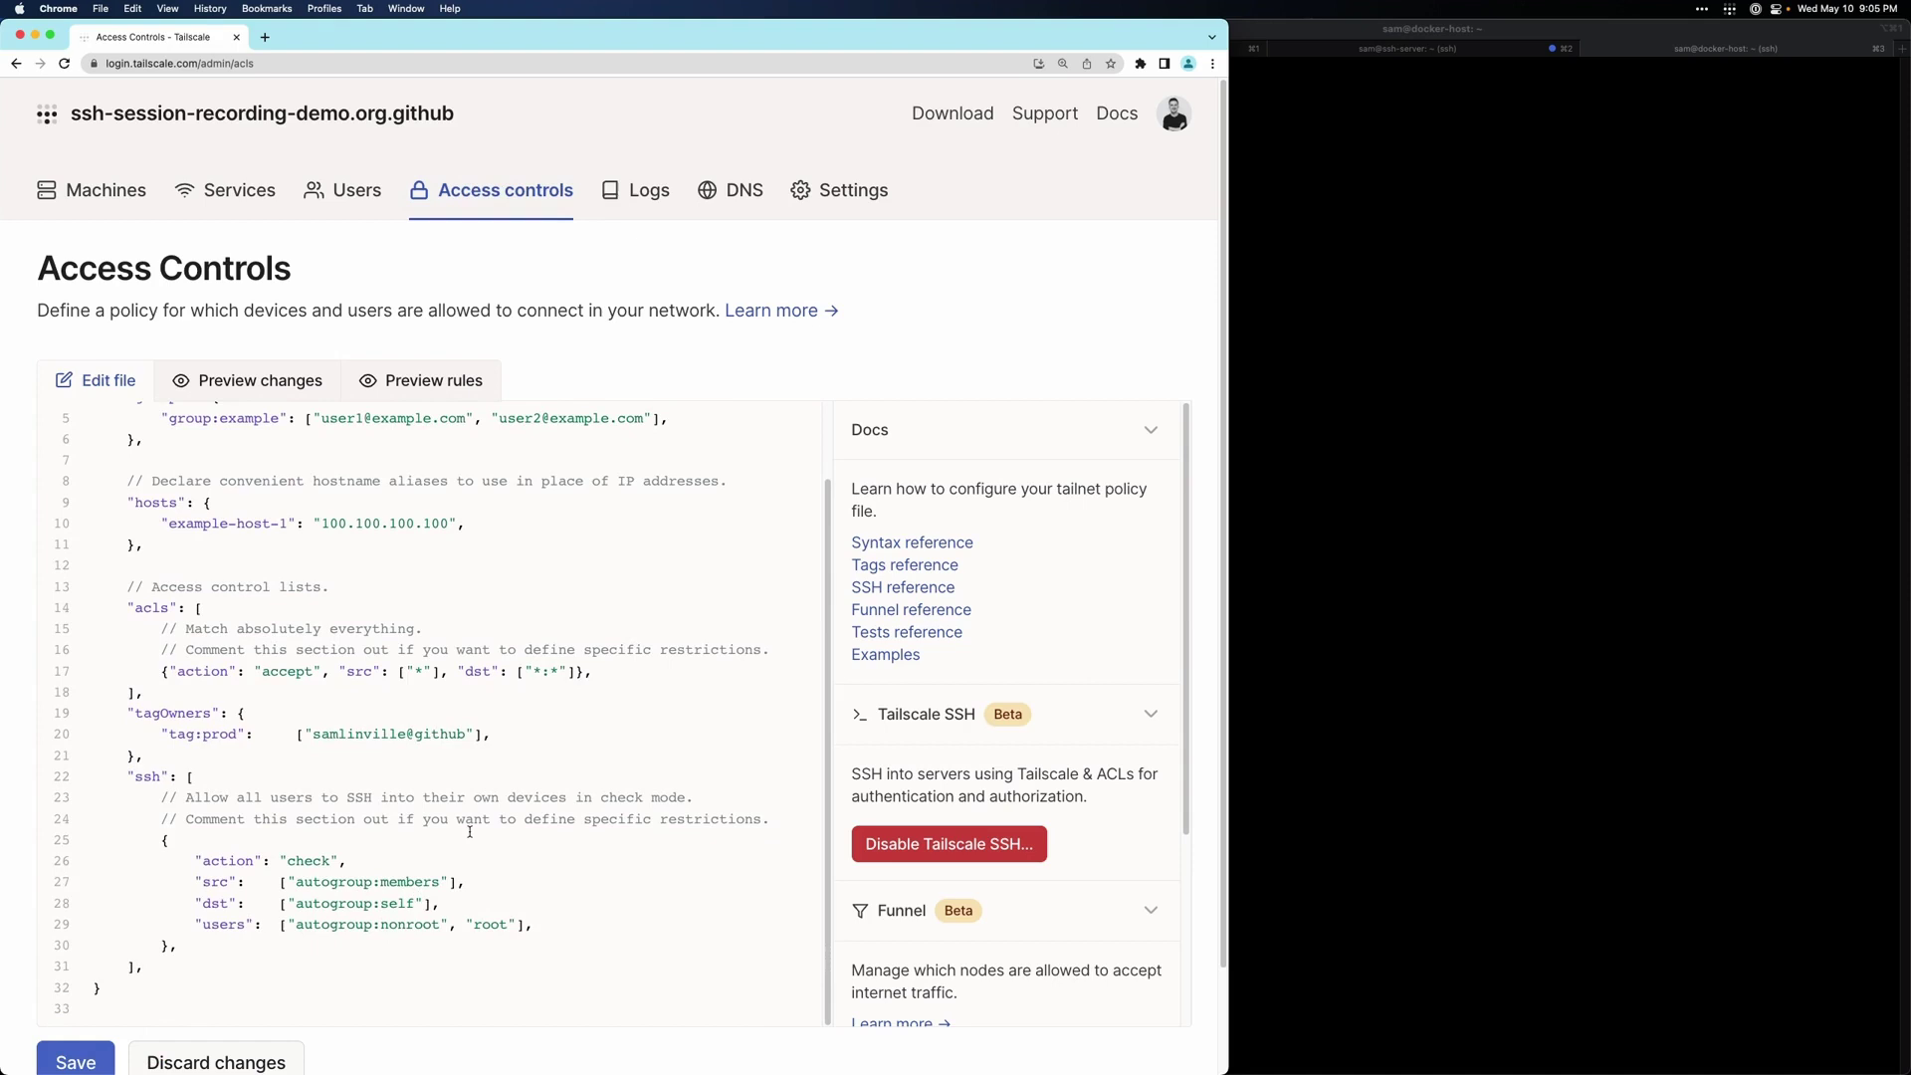
# - Add a "tag:recorder" tagOwners line with the same owner as tag:prod, and save the policy
pyautogui.click(491, 731)
pyautogui.press('Return')
pyautogui.write('"')
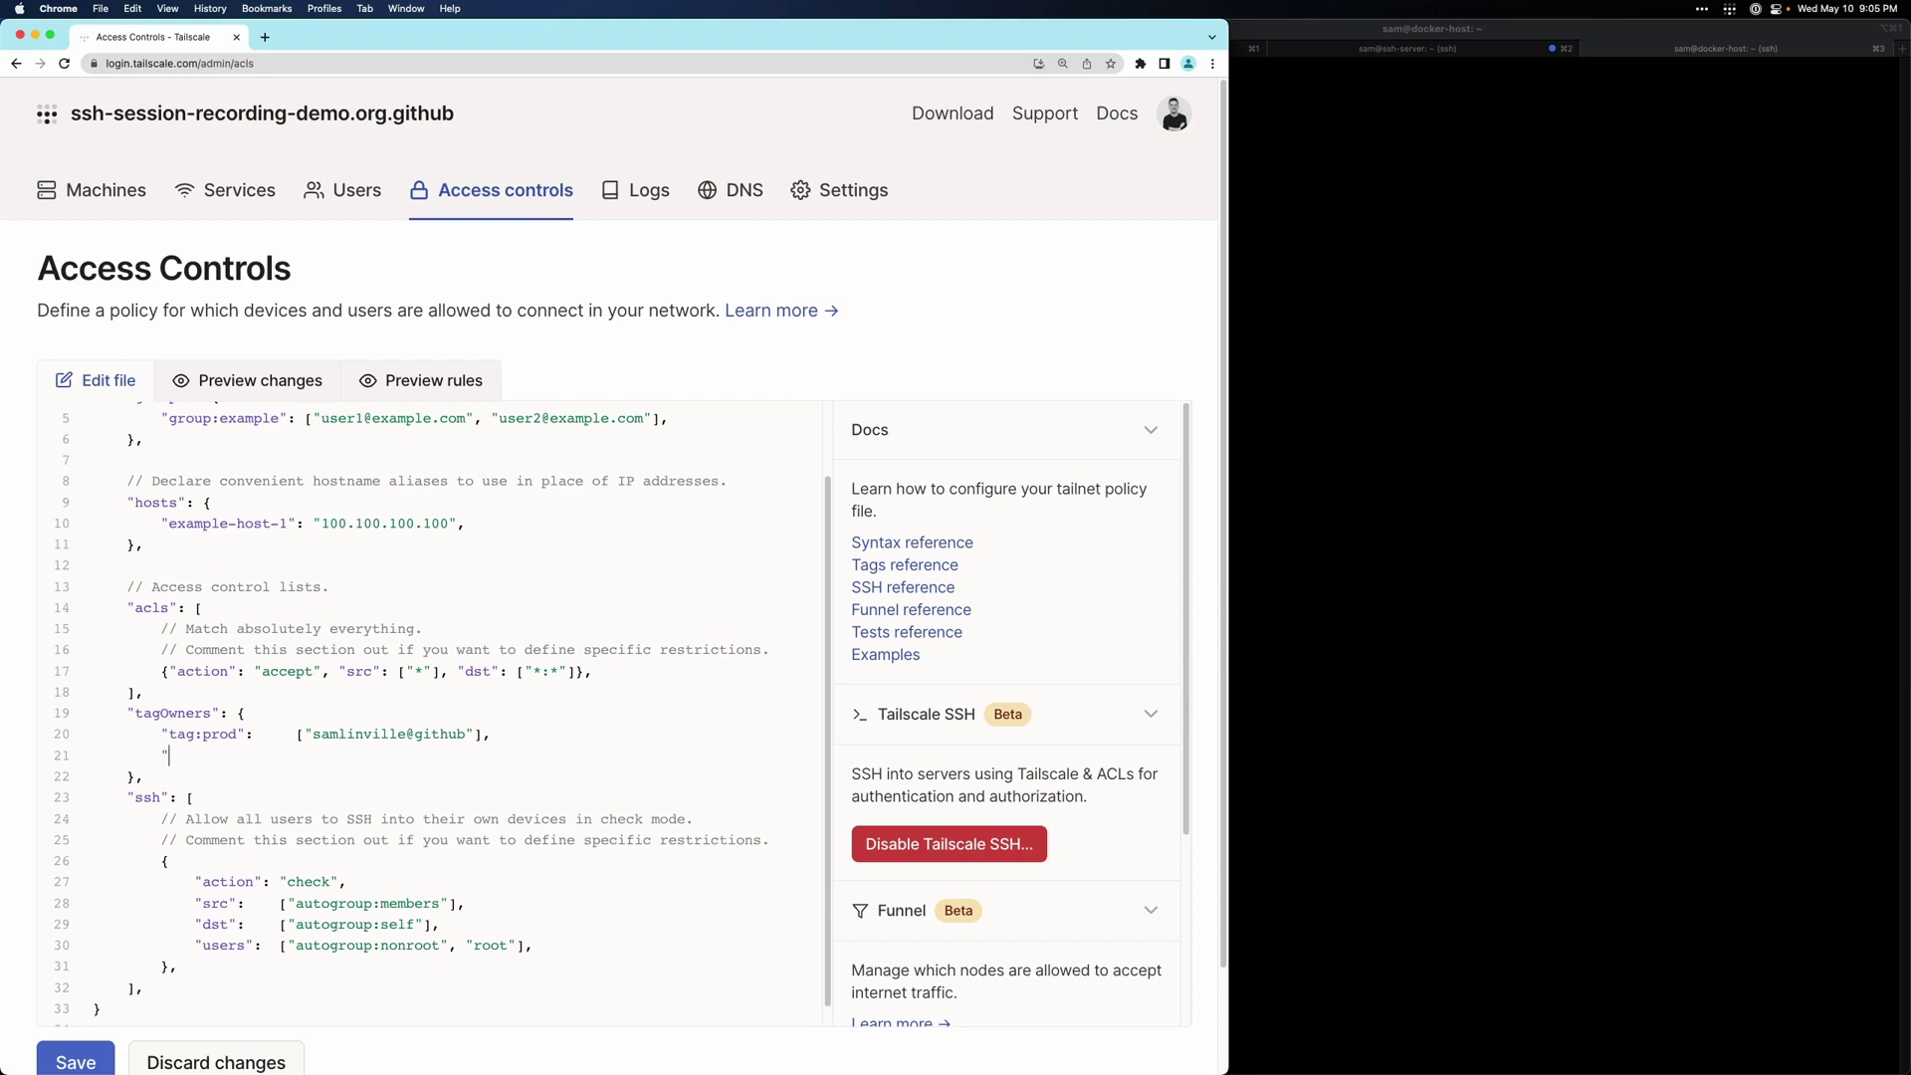
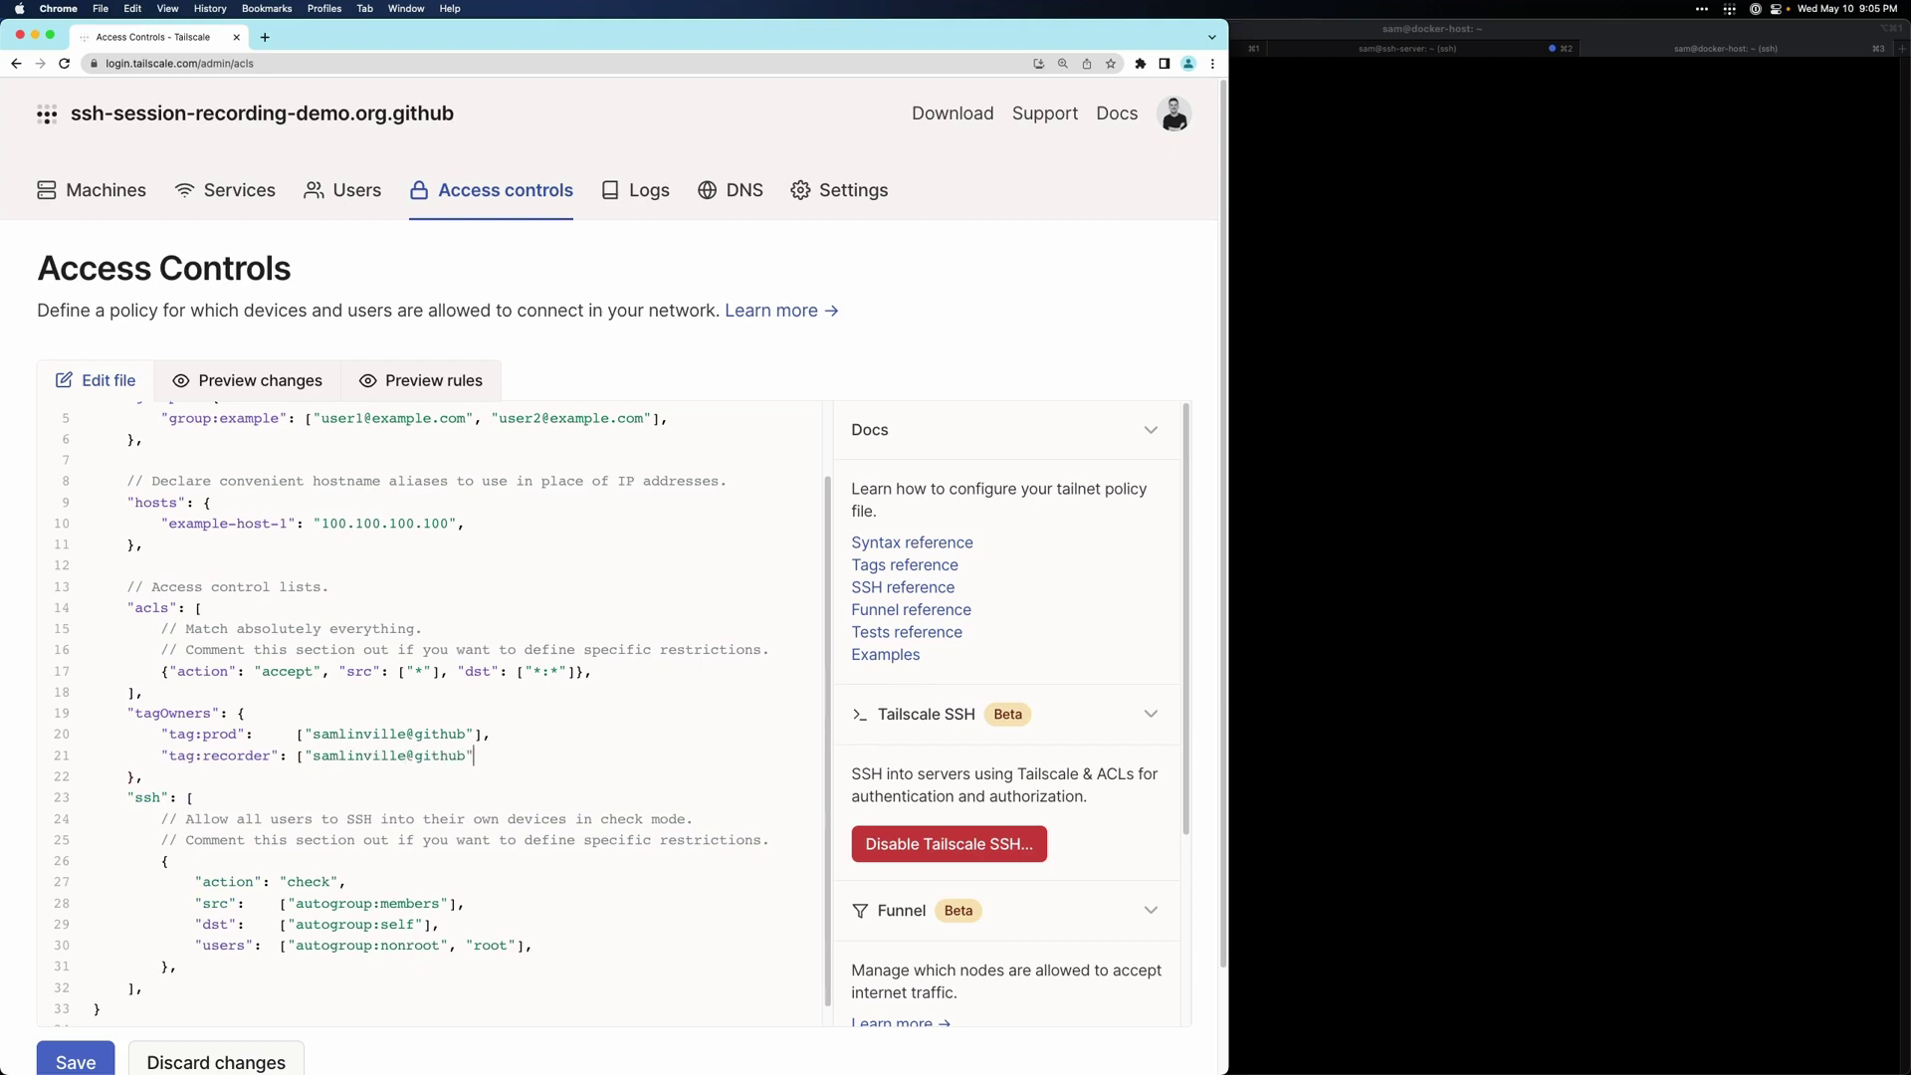
pyautogui.write('],')
pyautogui.click(86, 1054)
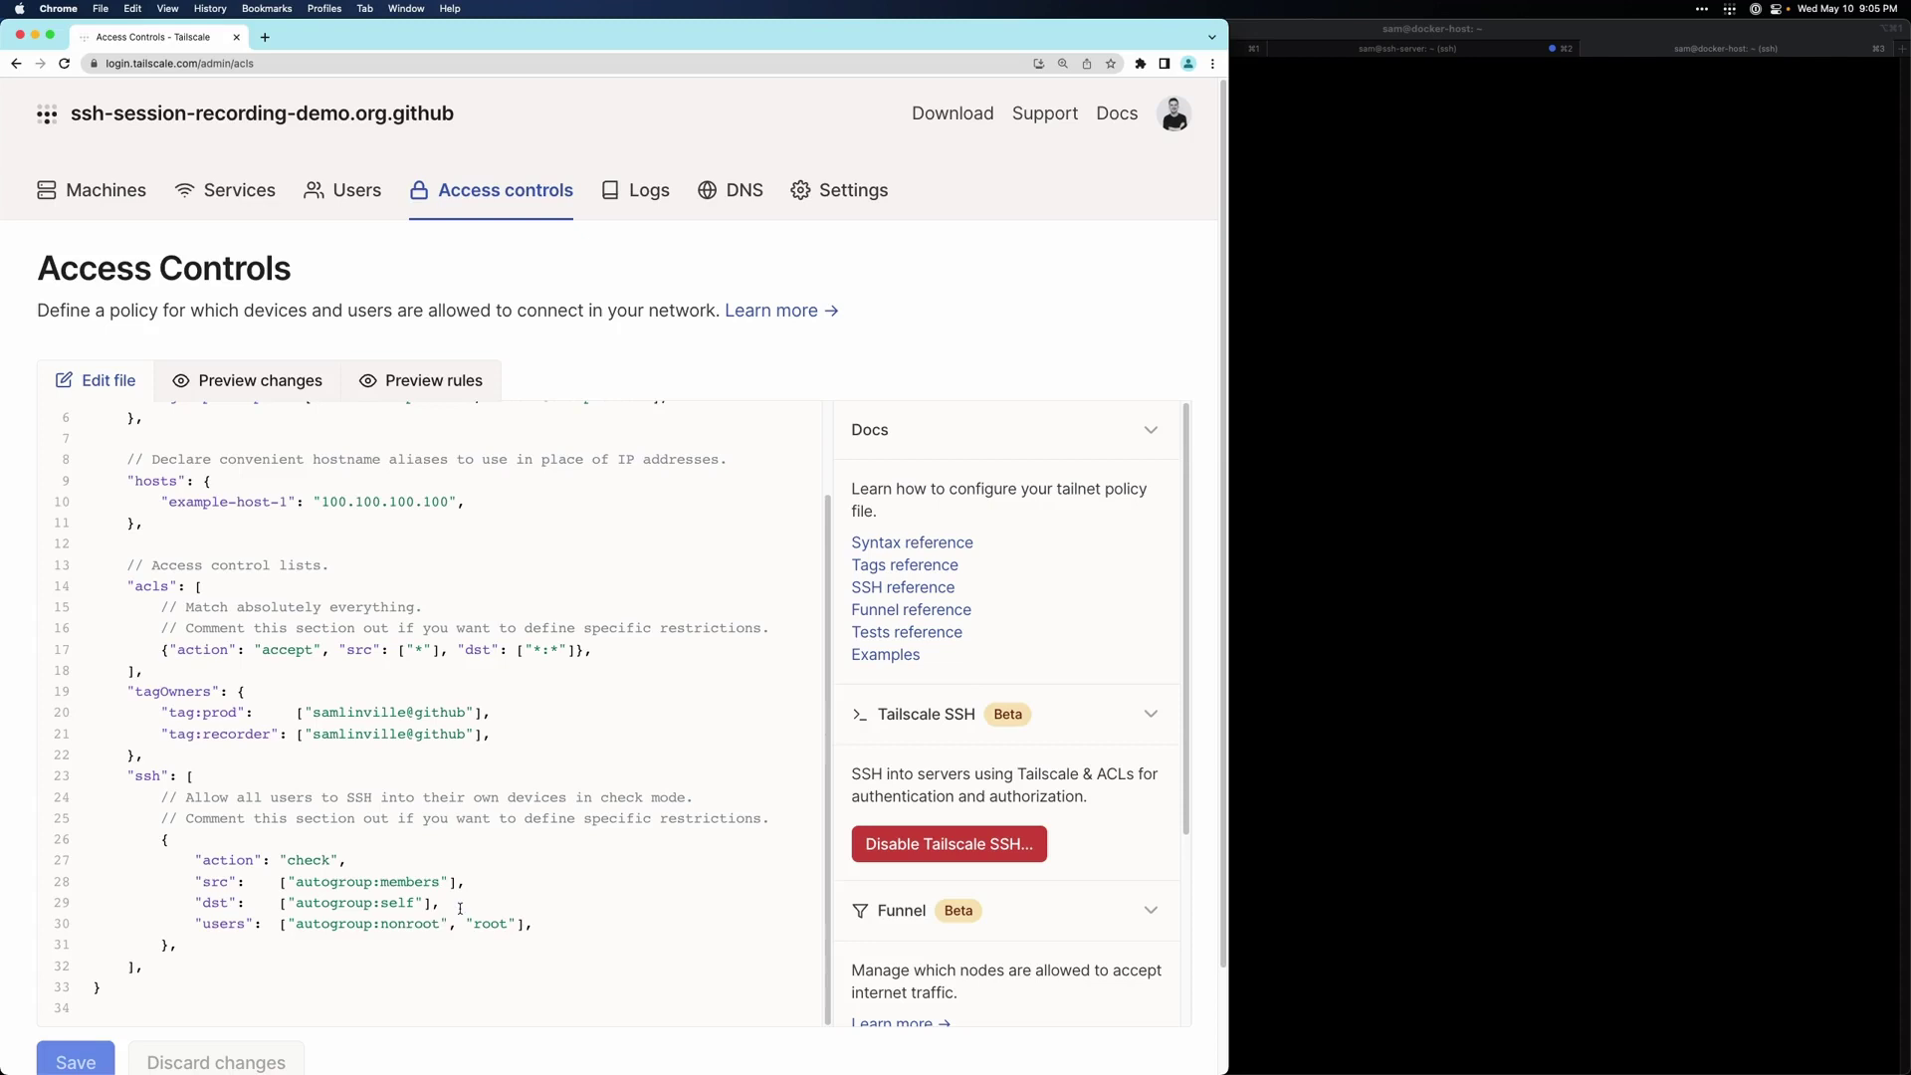
pyautogui.scroll(3, 460, 896)
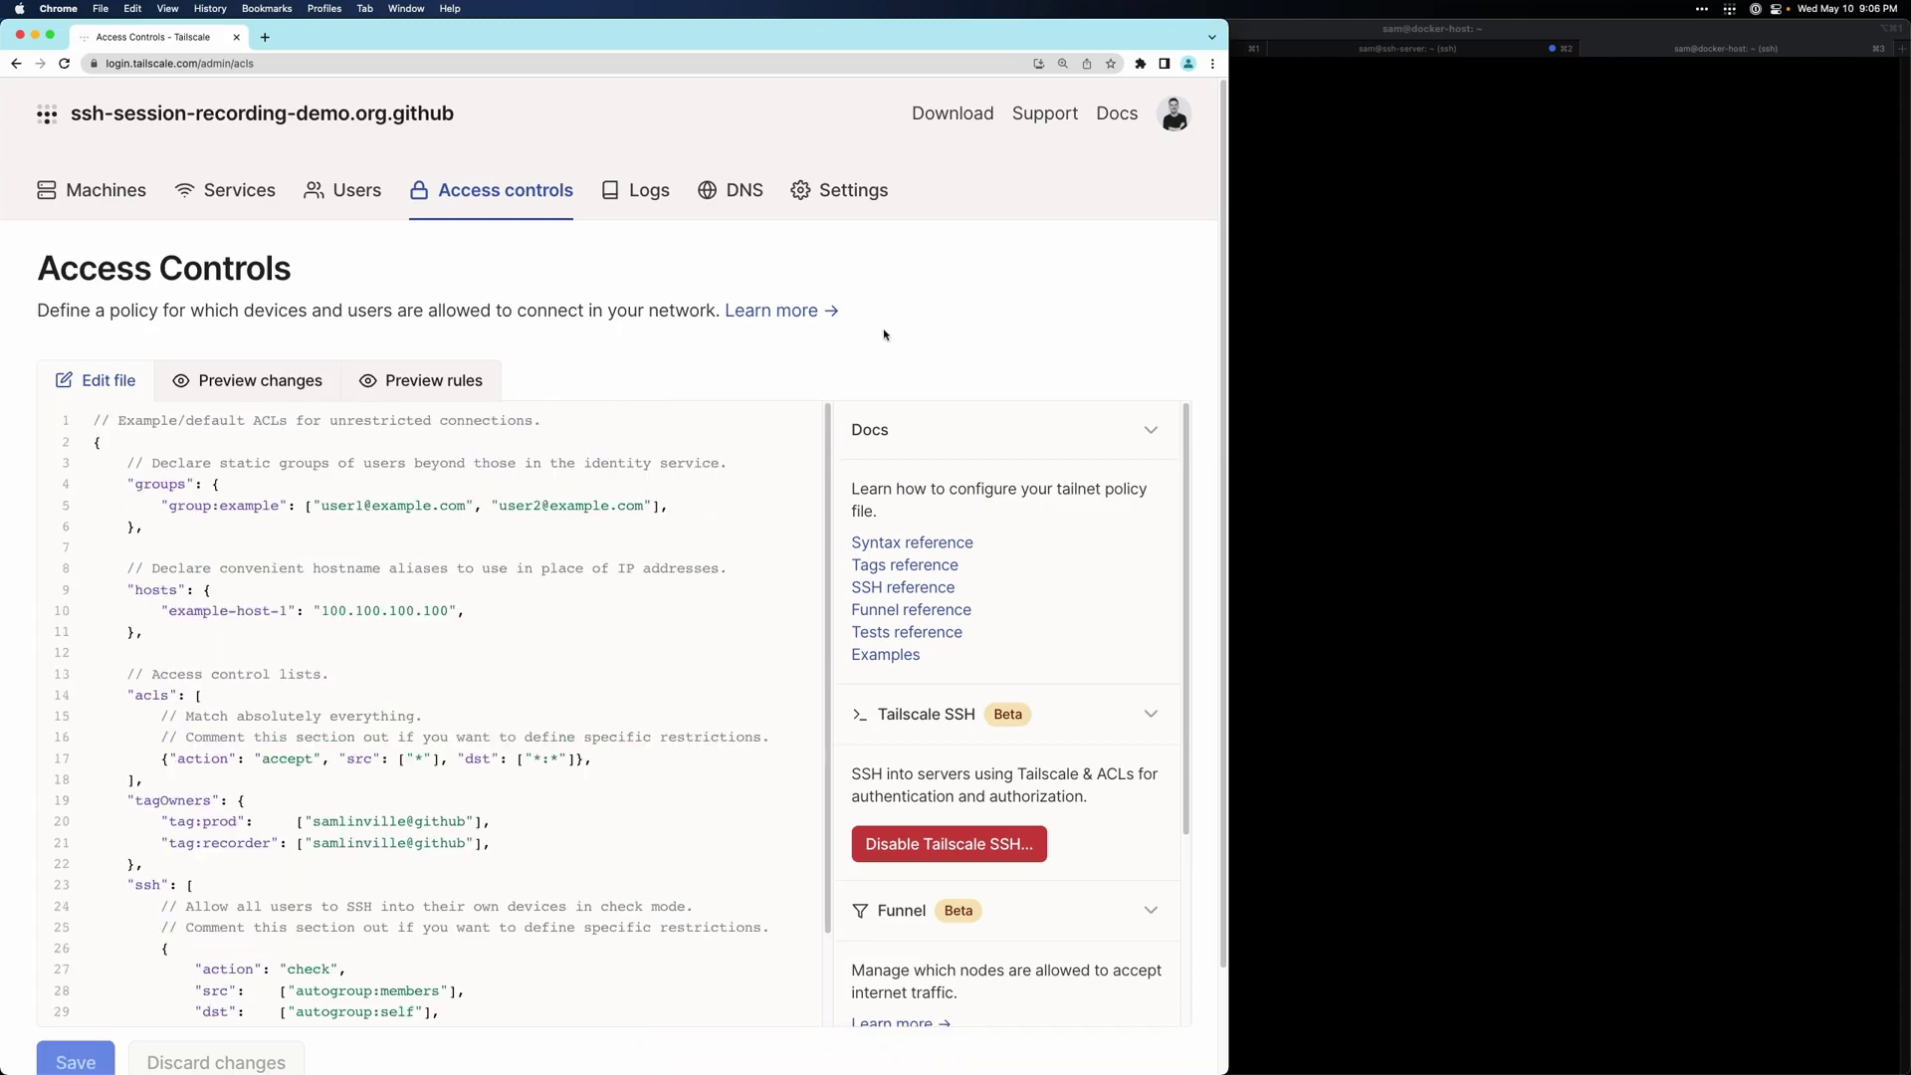
# - Start generating a new auth key from Settings > Keys
pyautogui.click(841, 193)
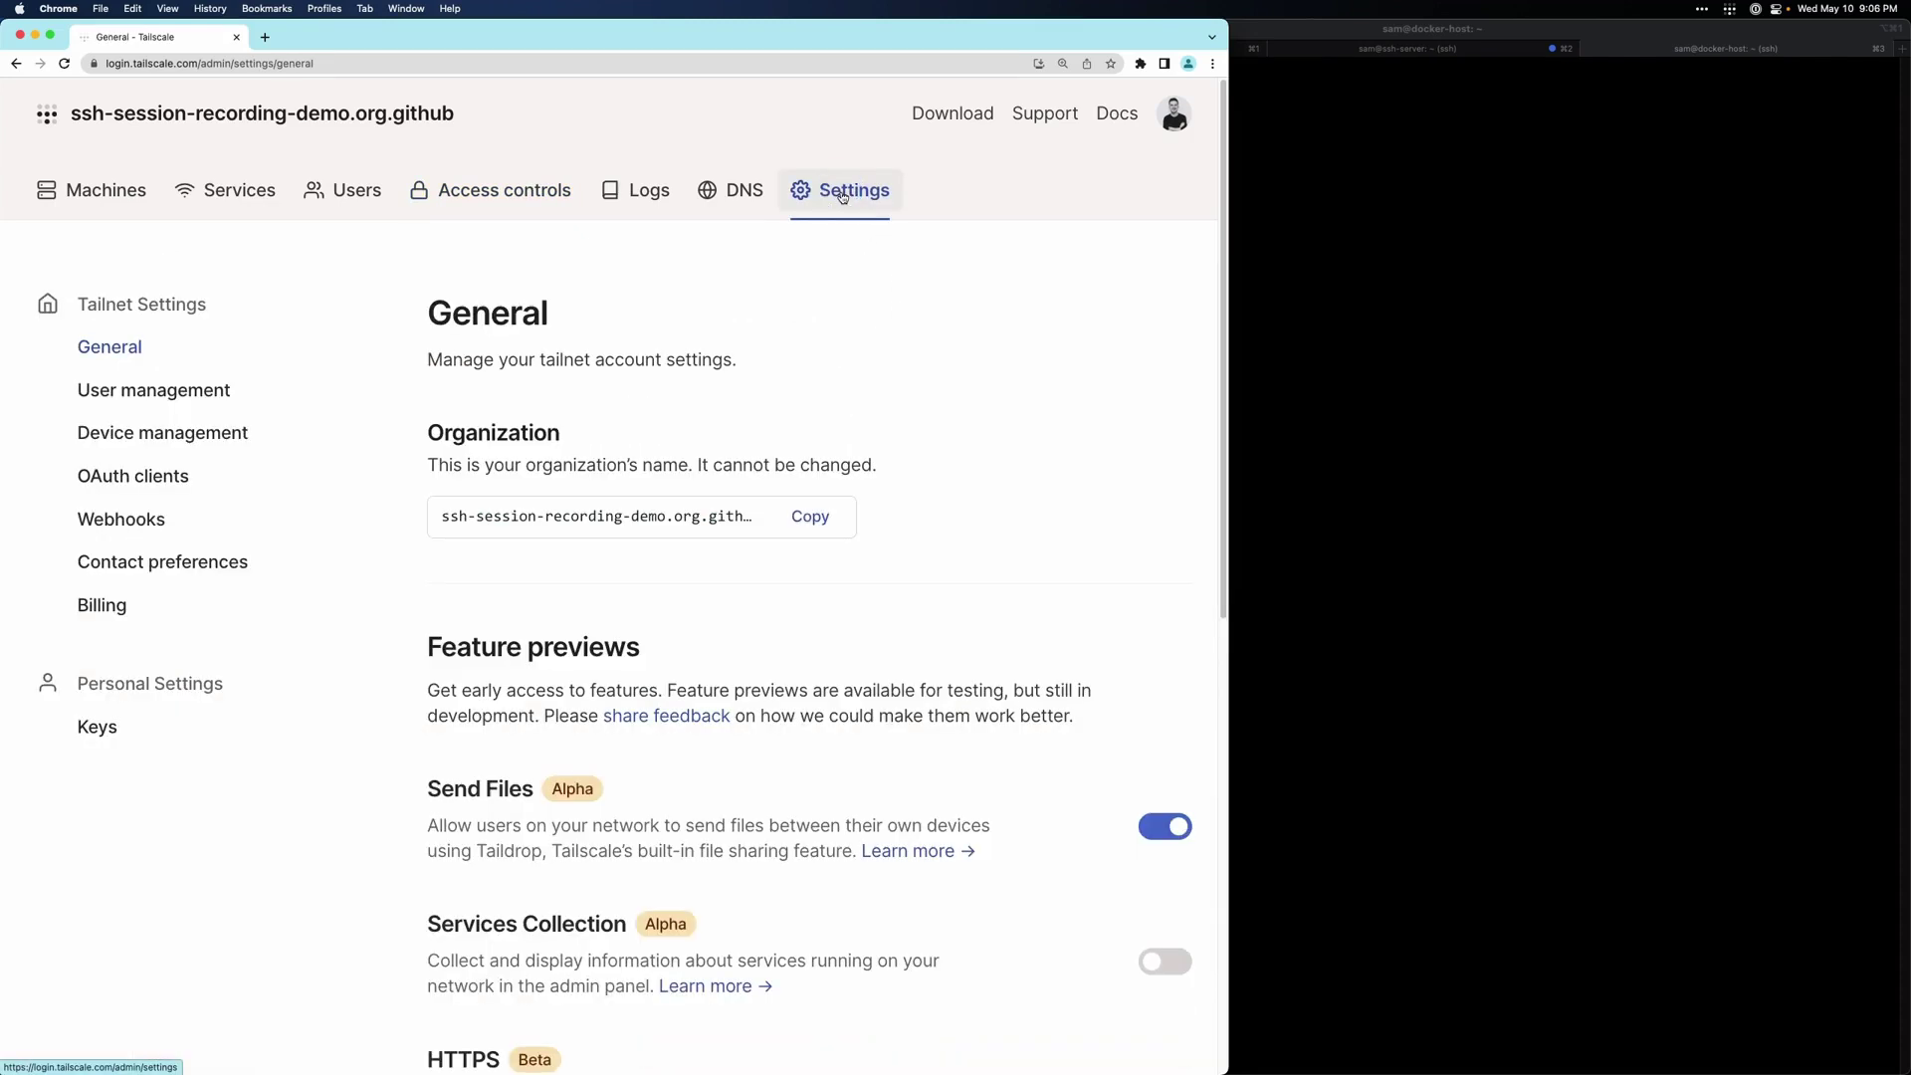
pyautogui.click(97, 729)
pyautogui.click(1090, 532)
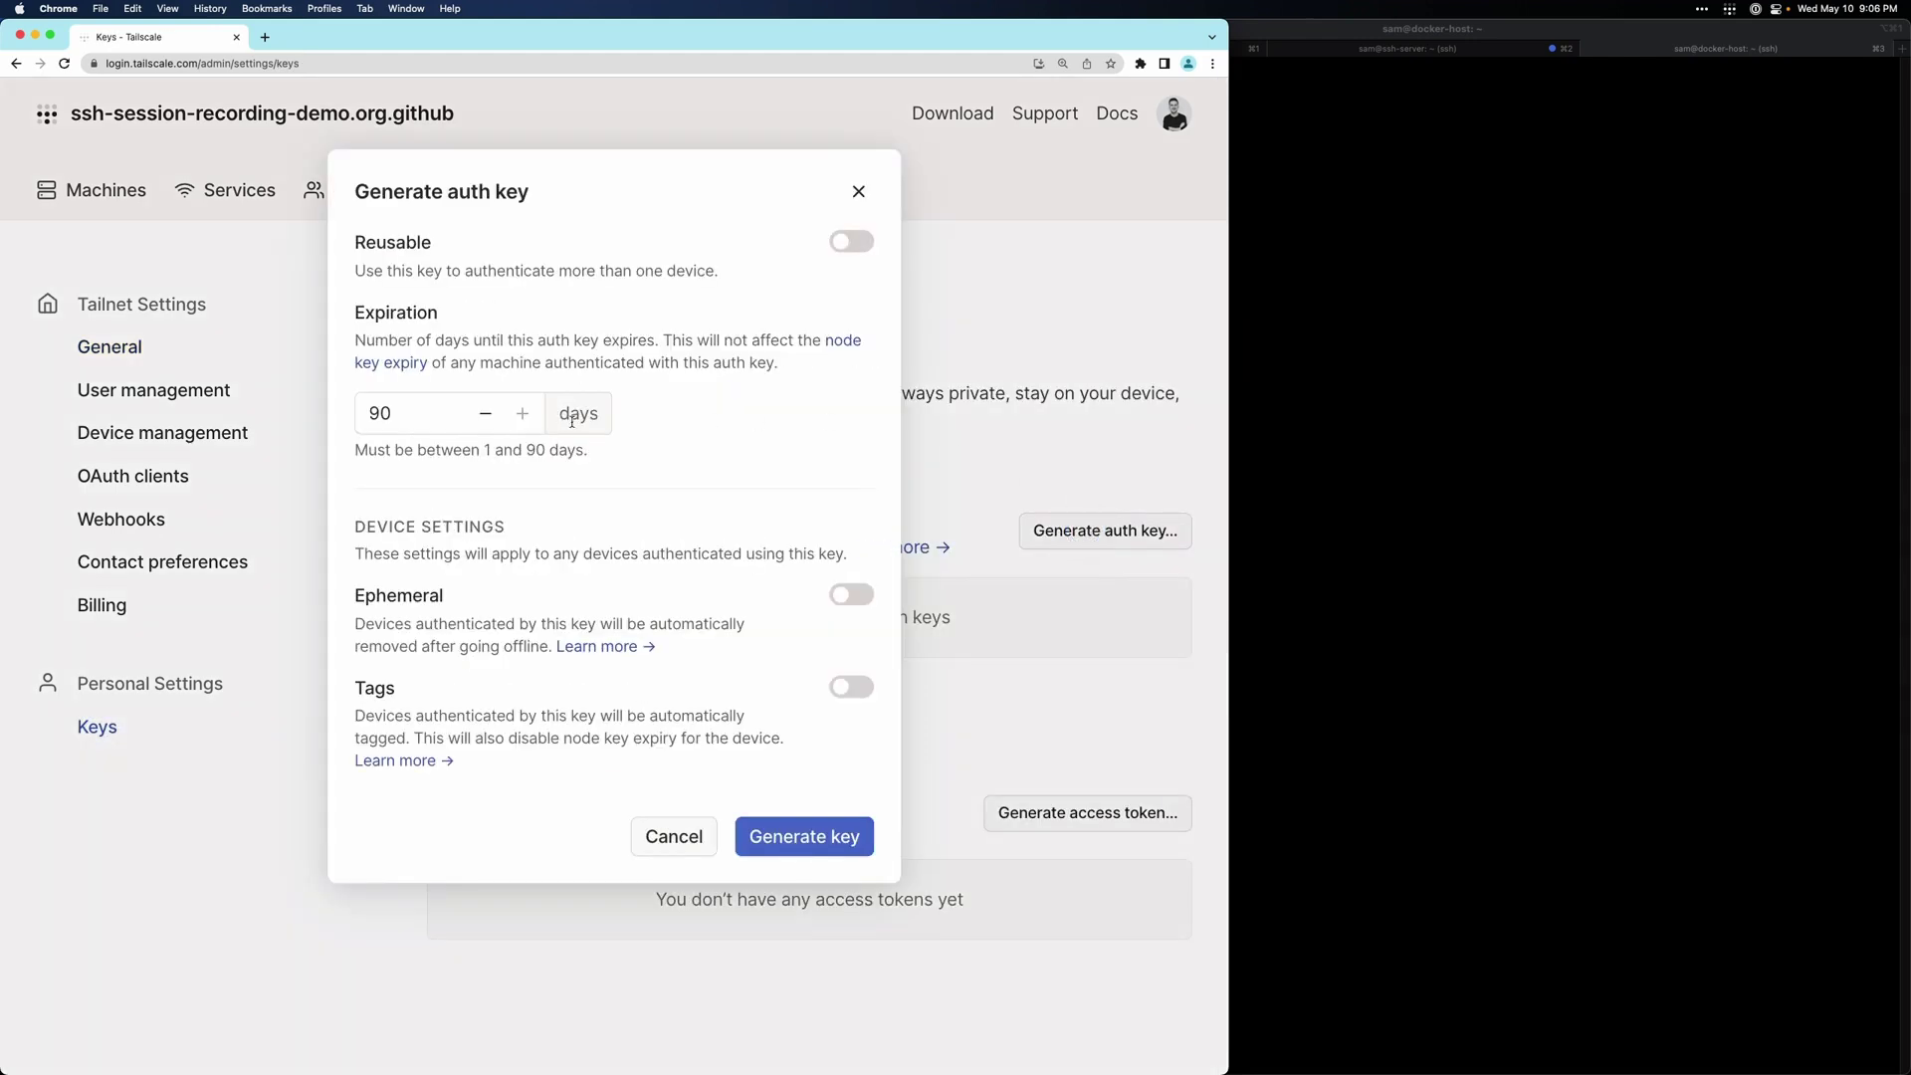
# - Tag the new key with tag:recorder, generate it, and copy it to the clipboard
pyautogui.click(858, 689)
pyautogui.click(438, 902)
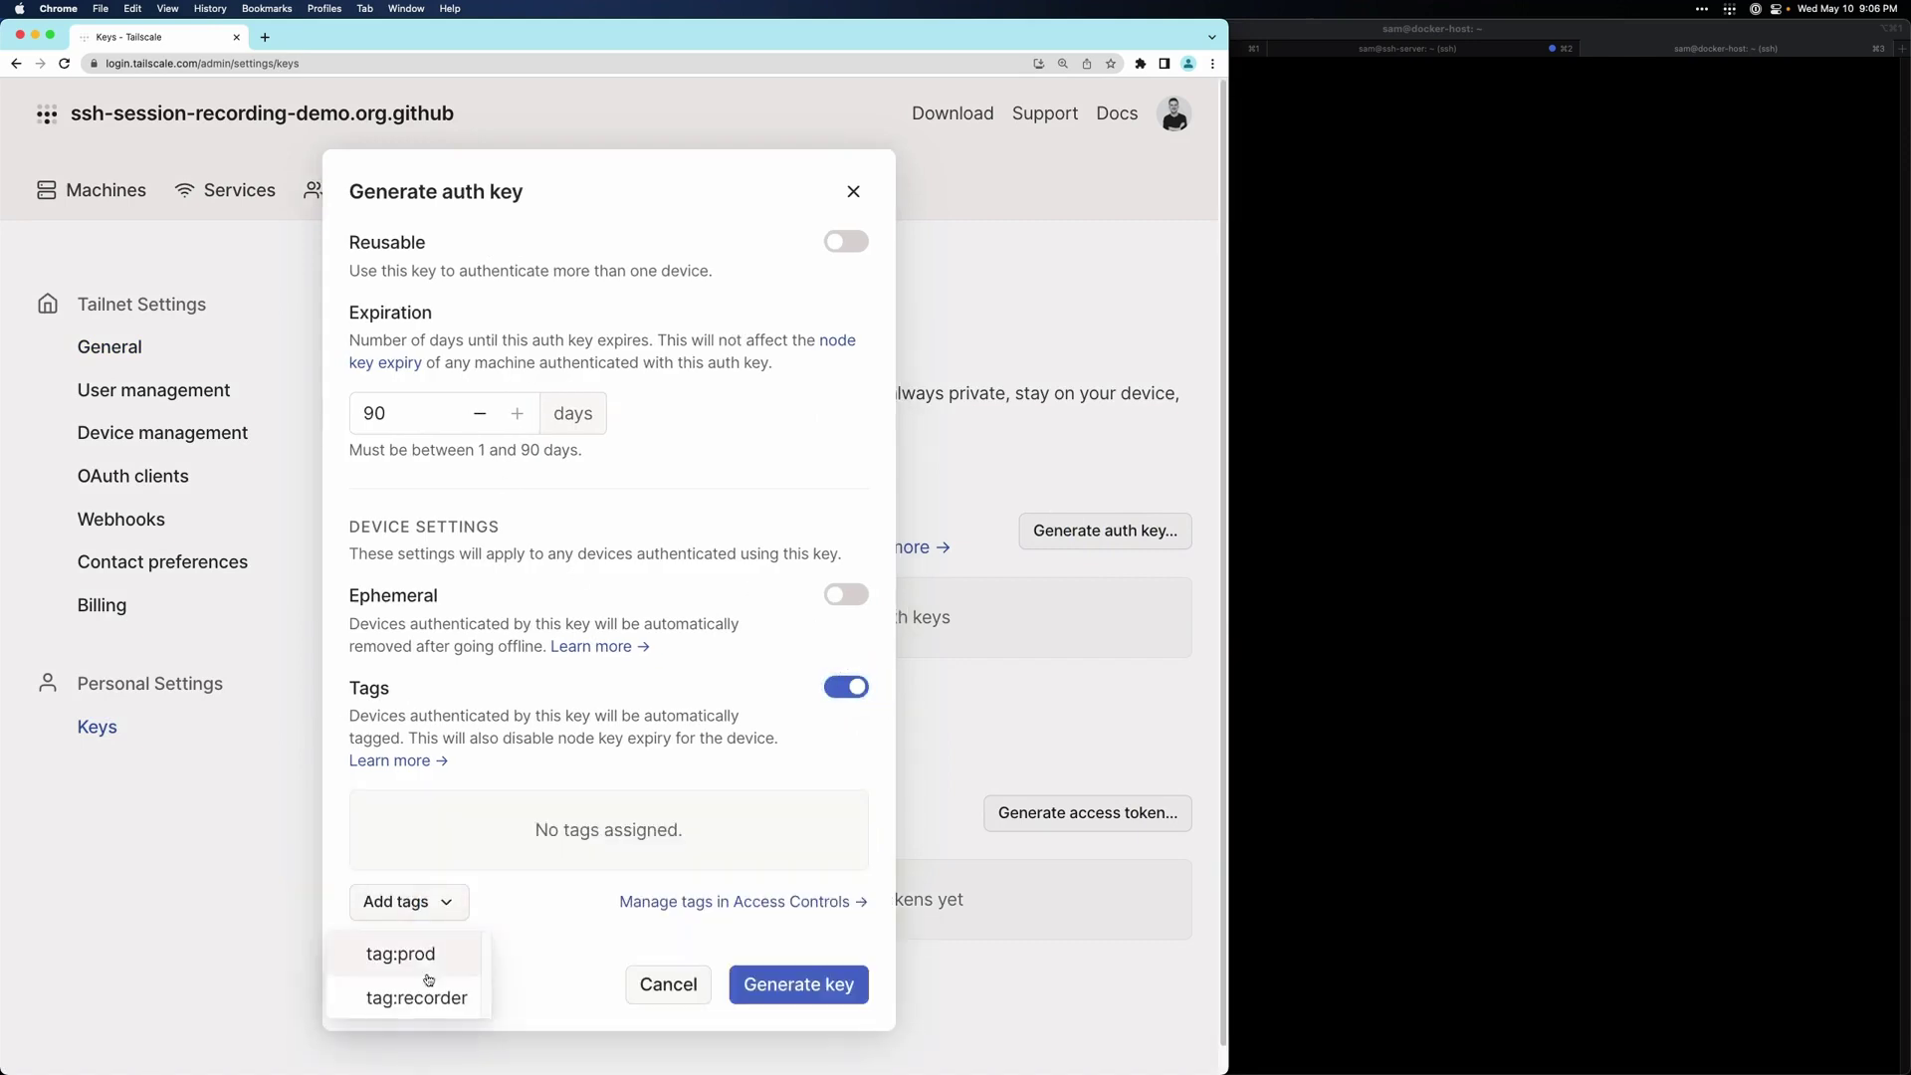
pyautogui.click(418, 996)
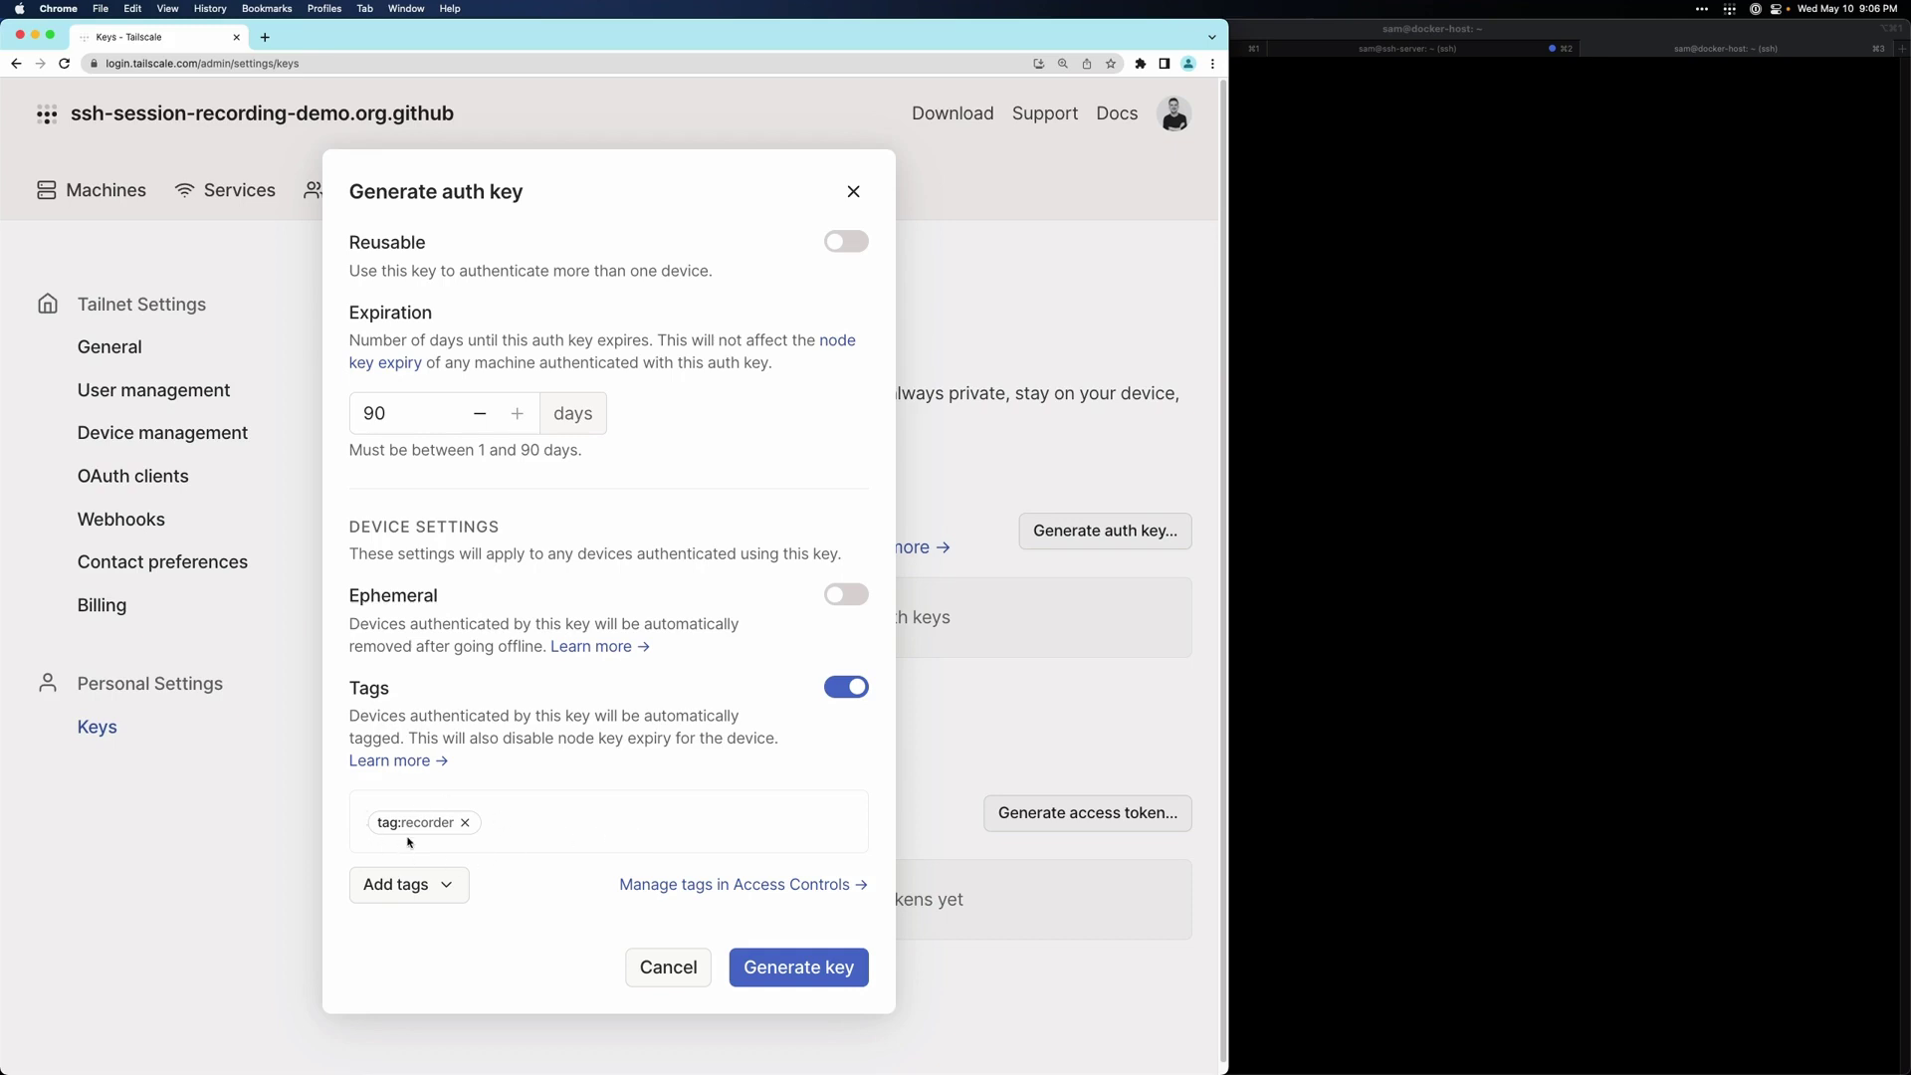
pyautogui.click(821, 971)
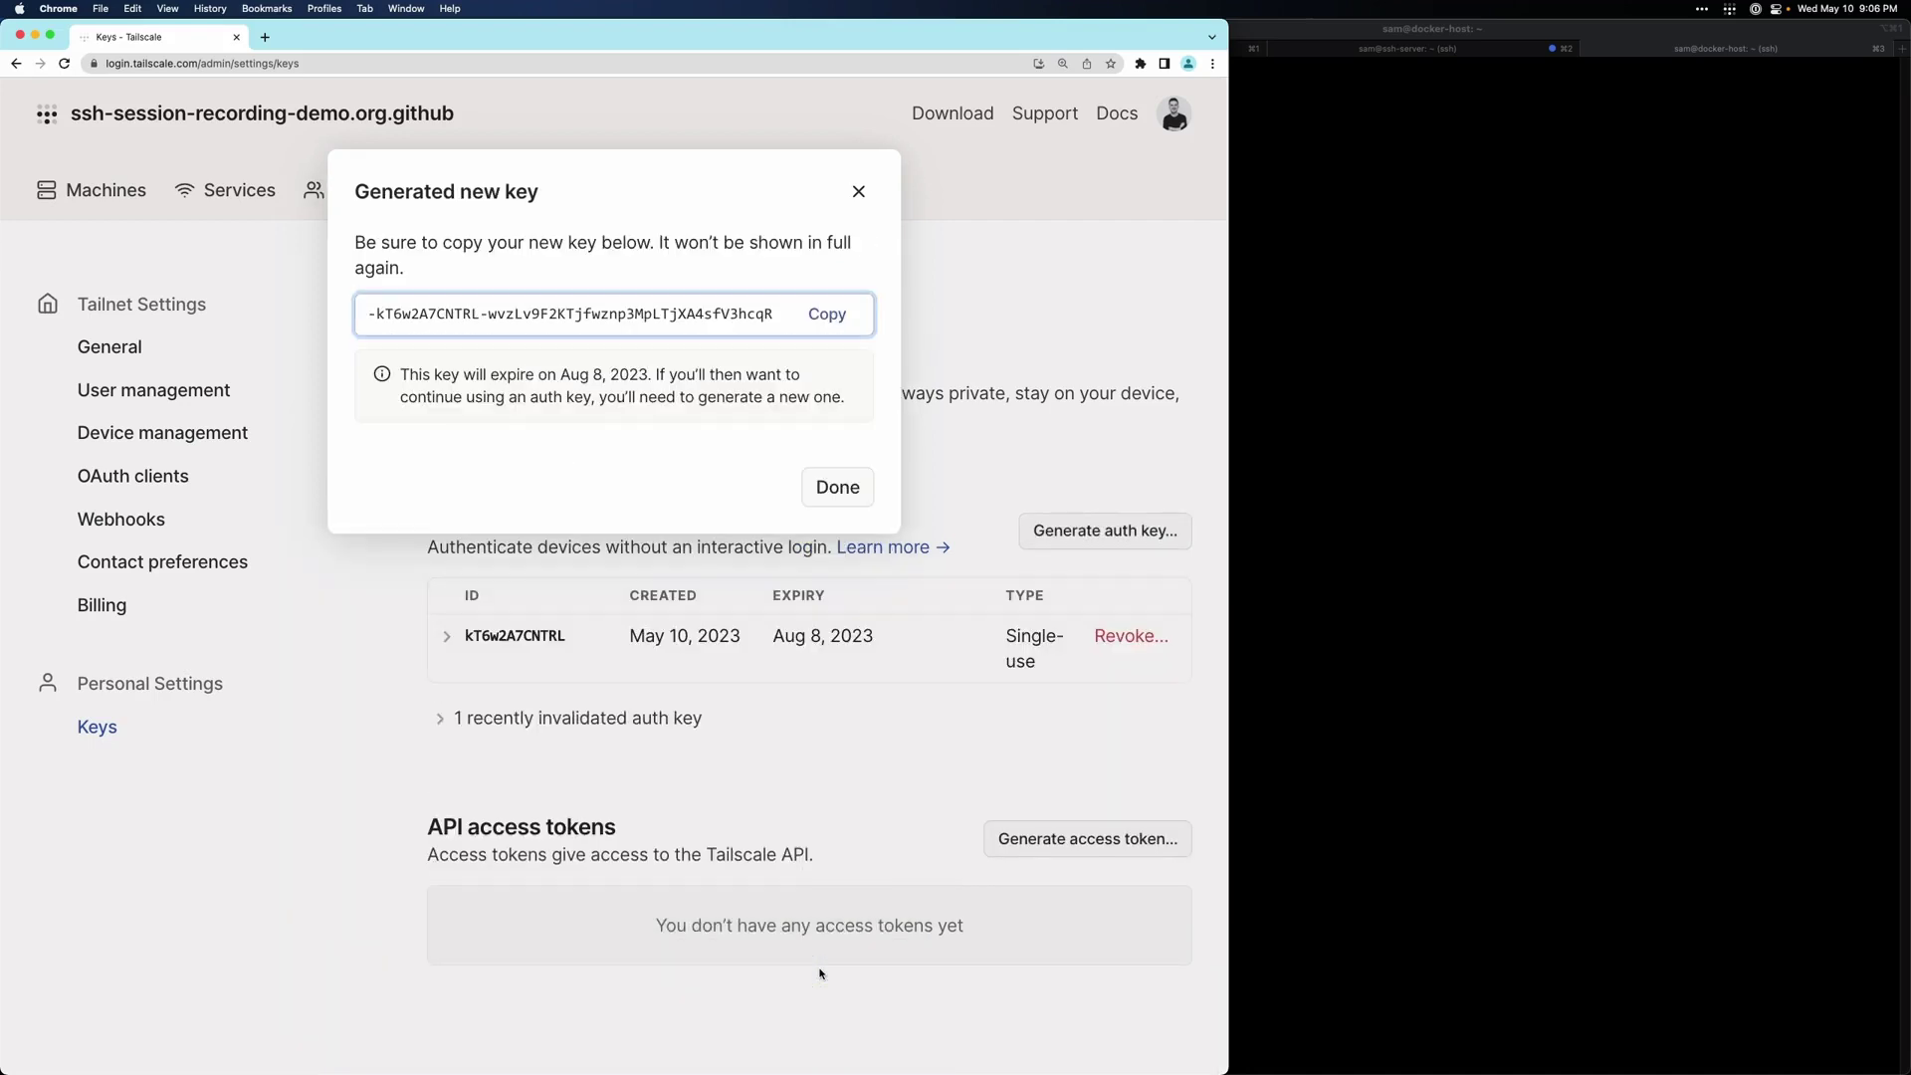
pyautogui.click(837, 315)
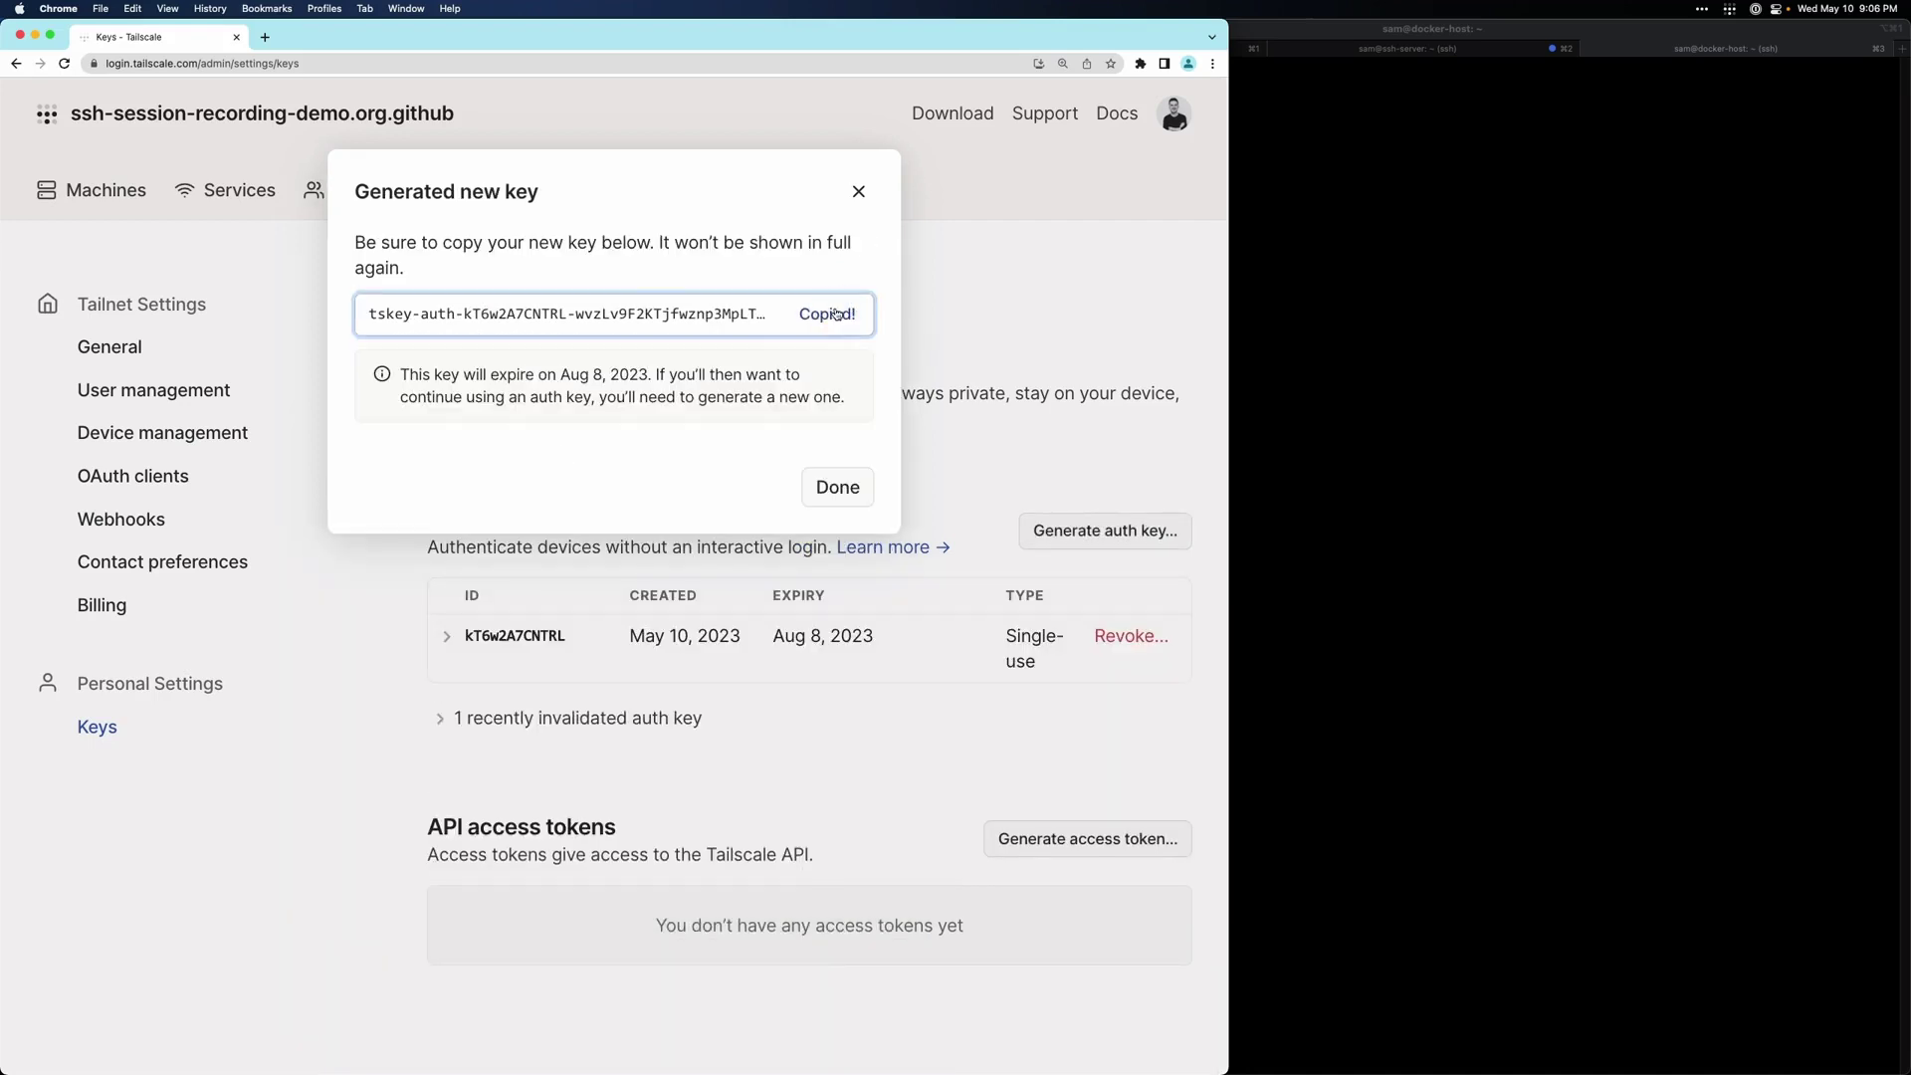
pyautogui.click(1400, 263)
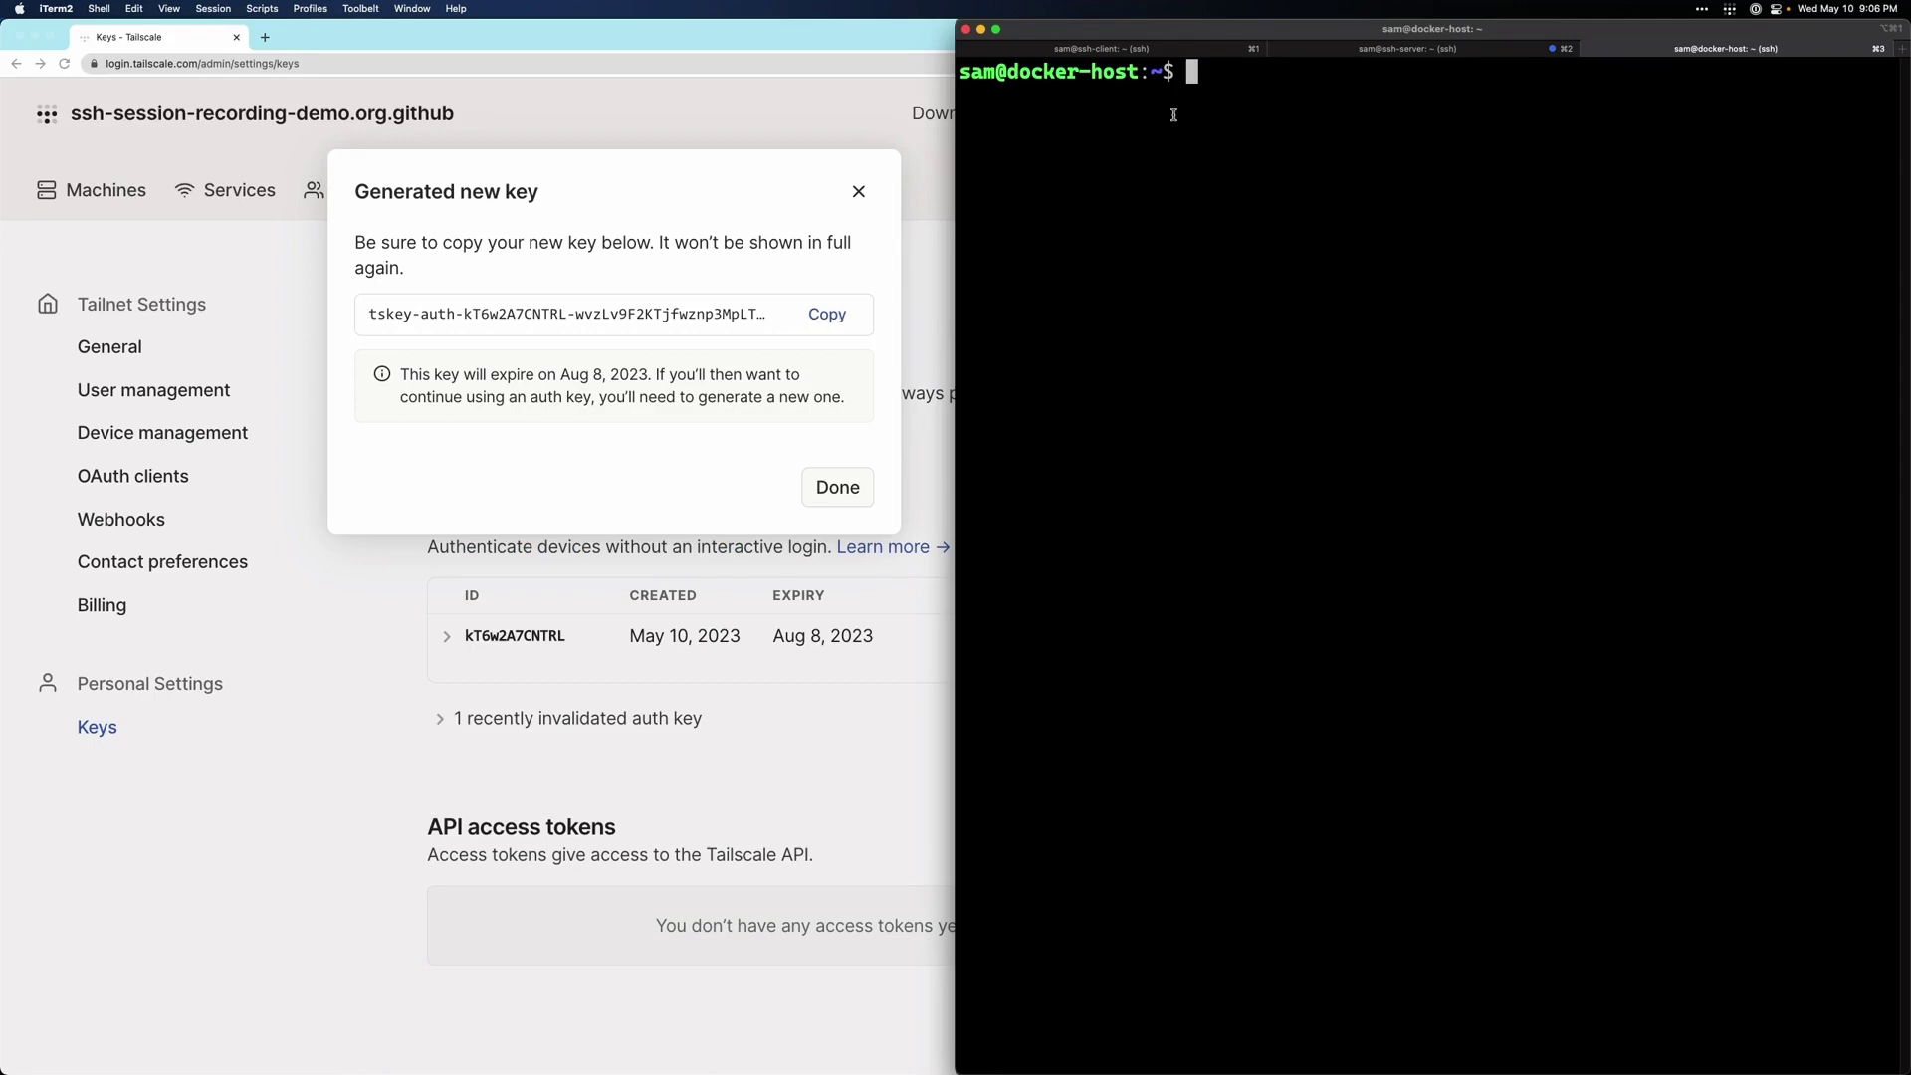
# - Export the copied auth key as the TS_AUTHKEY environment variable
pyautogui.write('export TS_AUTHKEY=')
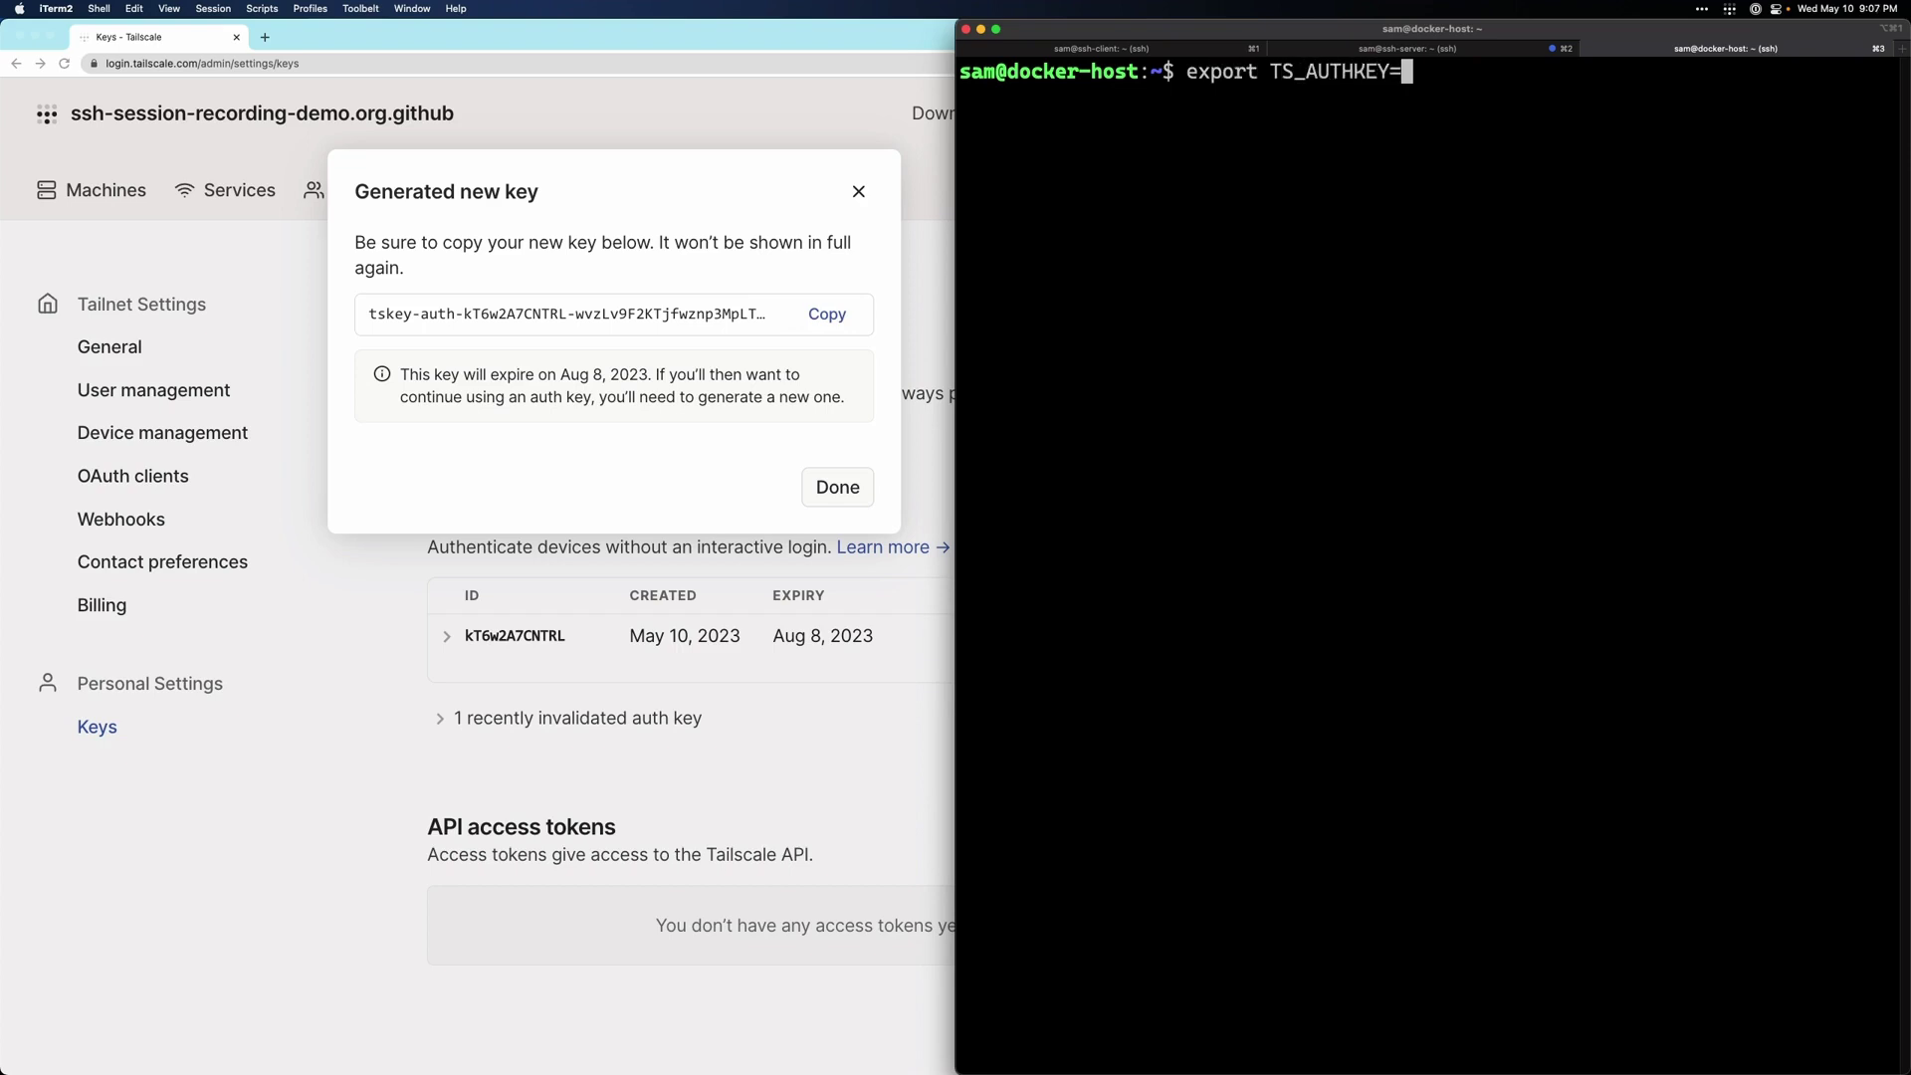
pyautogui.press('super+v')
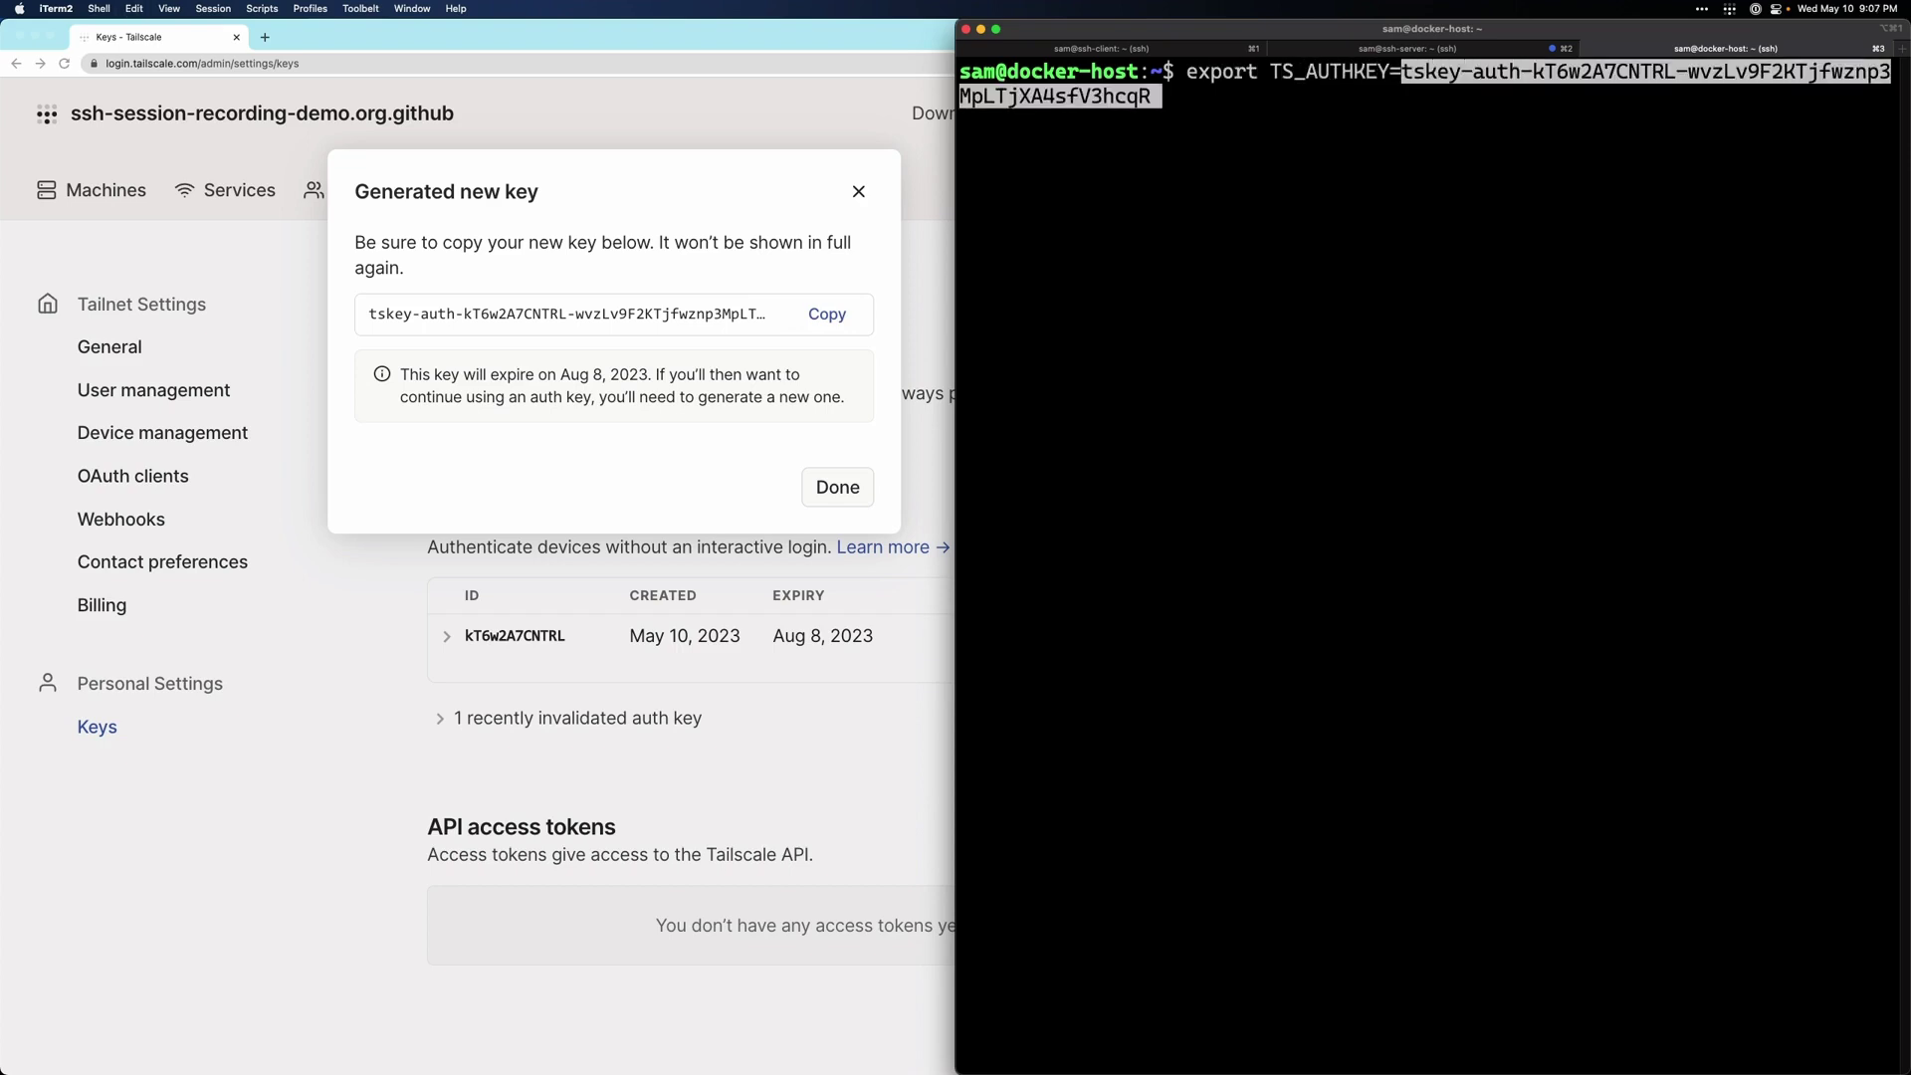
pyautogui.press('Return')
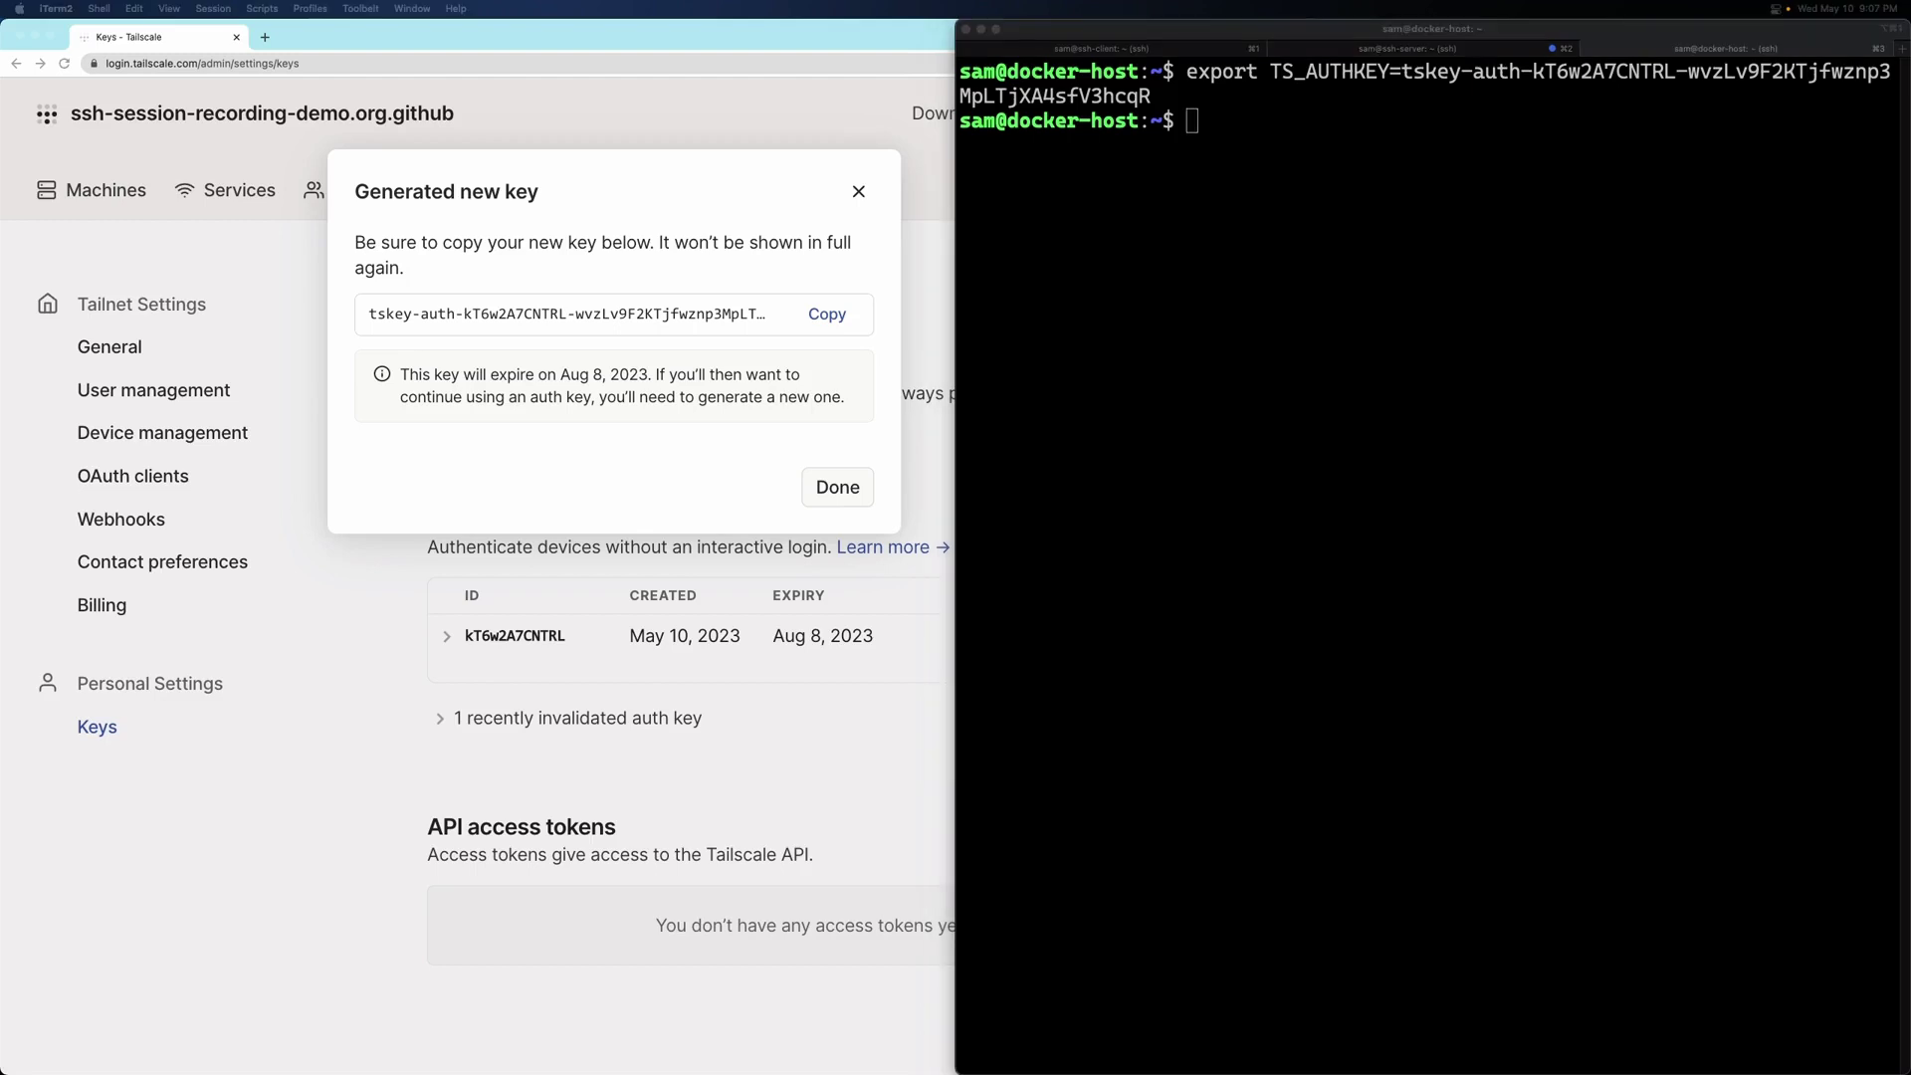
# - Run the pasted docker run command to start the tsrecorder container
pyautogui.click(1335, 143)
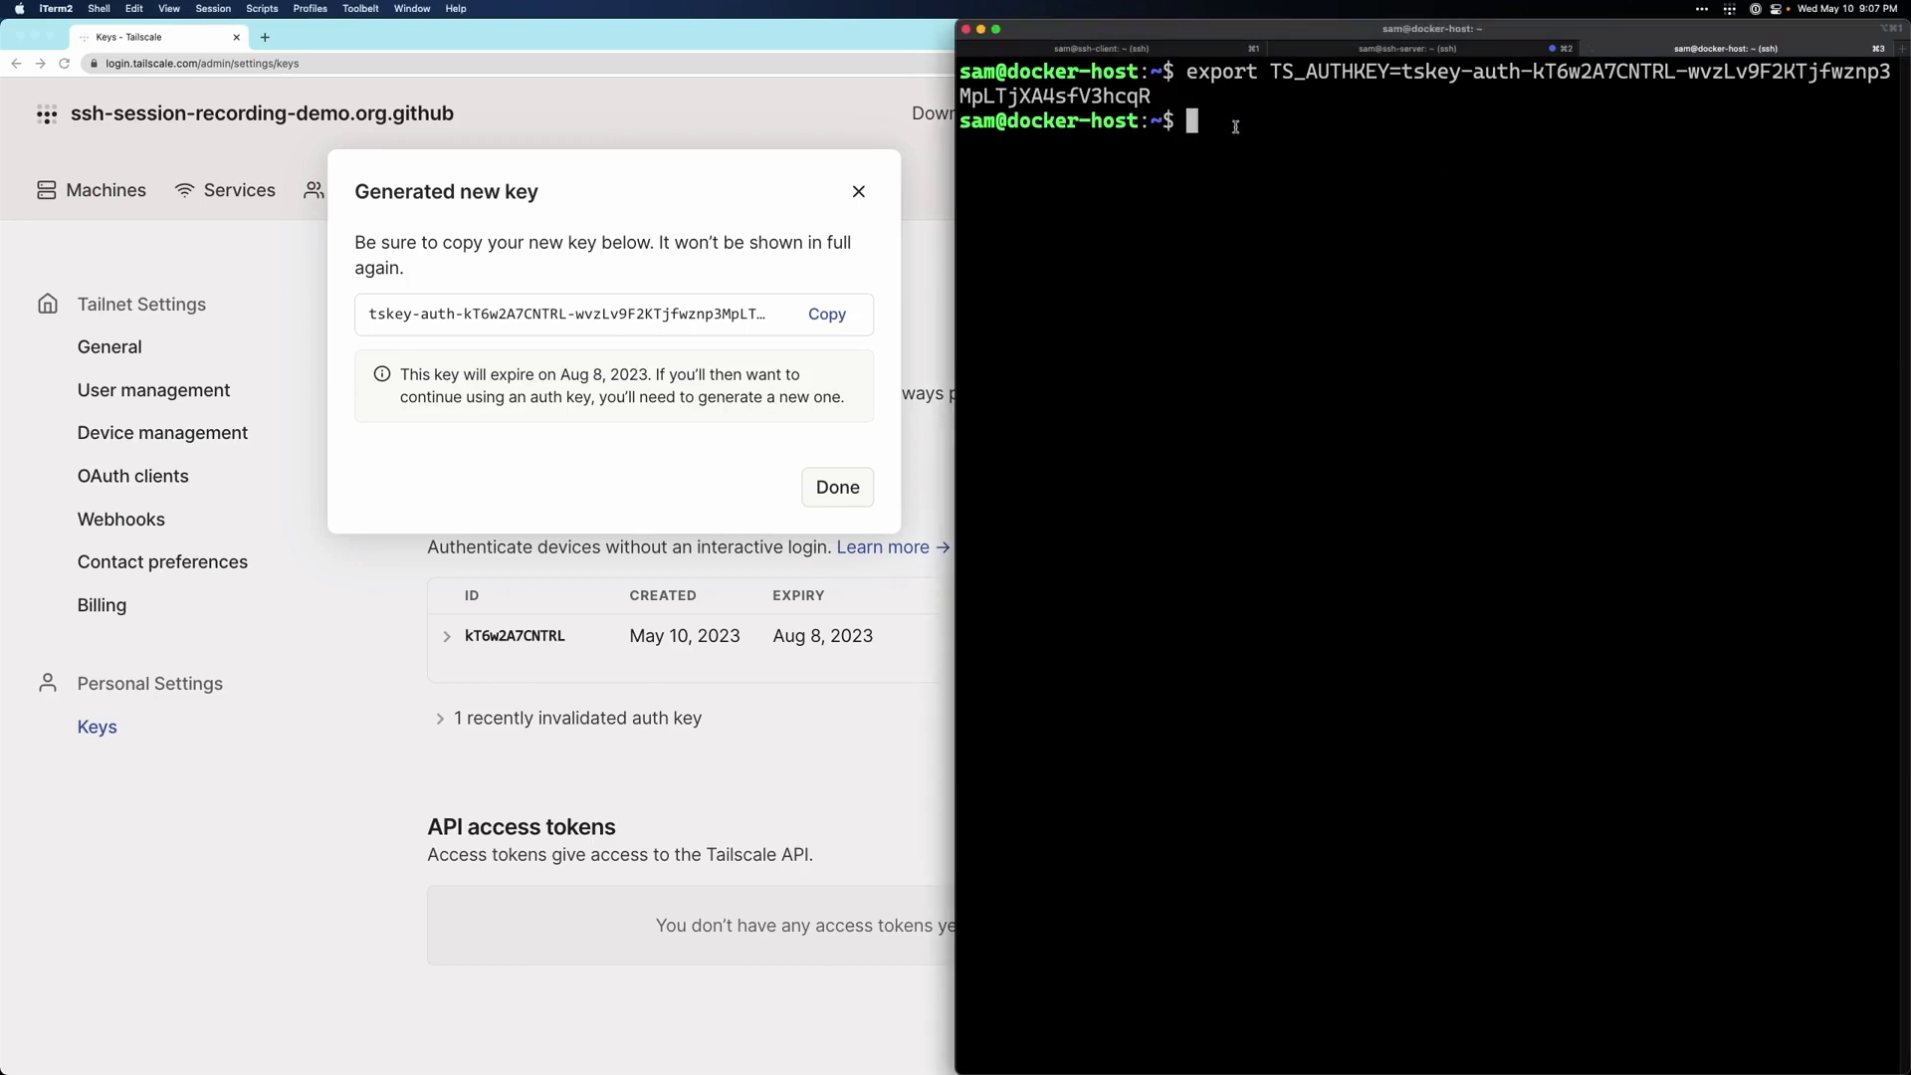
pyautogui.write('docker run --name tsrecorder --rm -it \\   -e TS_AUTHKEY=$TS_AUTHKEY \\   -v $HOME/tsrecorder:/data \\   tailscale/tsrecorder:unstable \\   /tsrecorder --dst=/data/recordings --statedir=/data/state --ui')
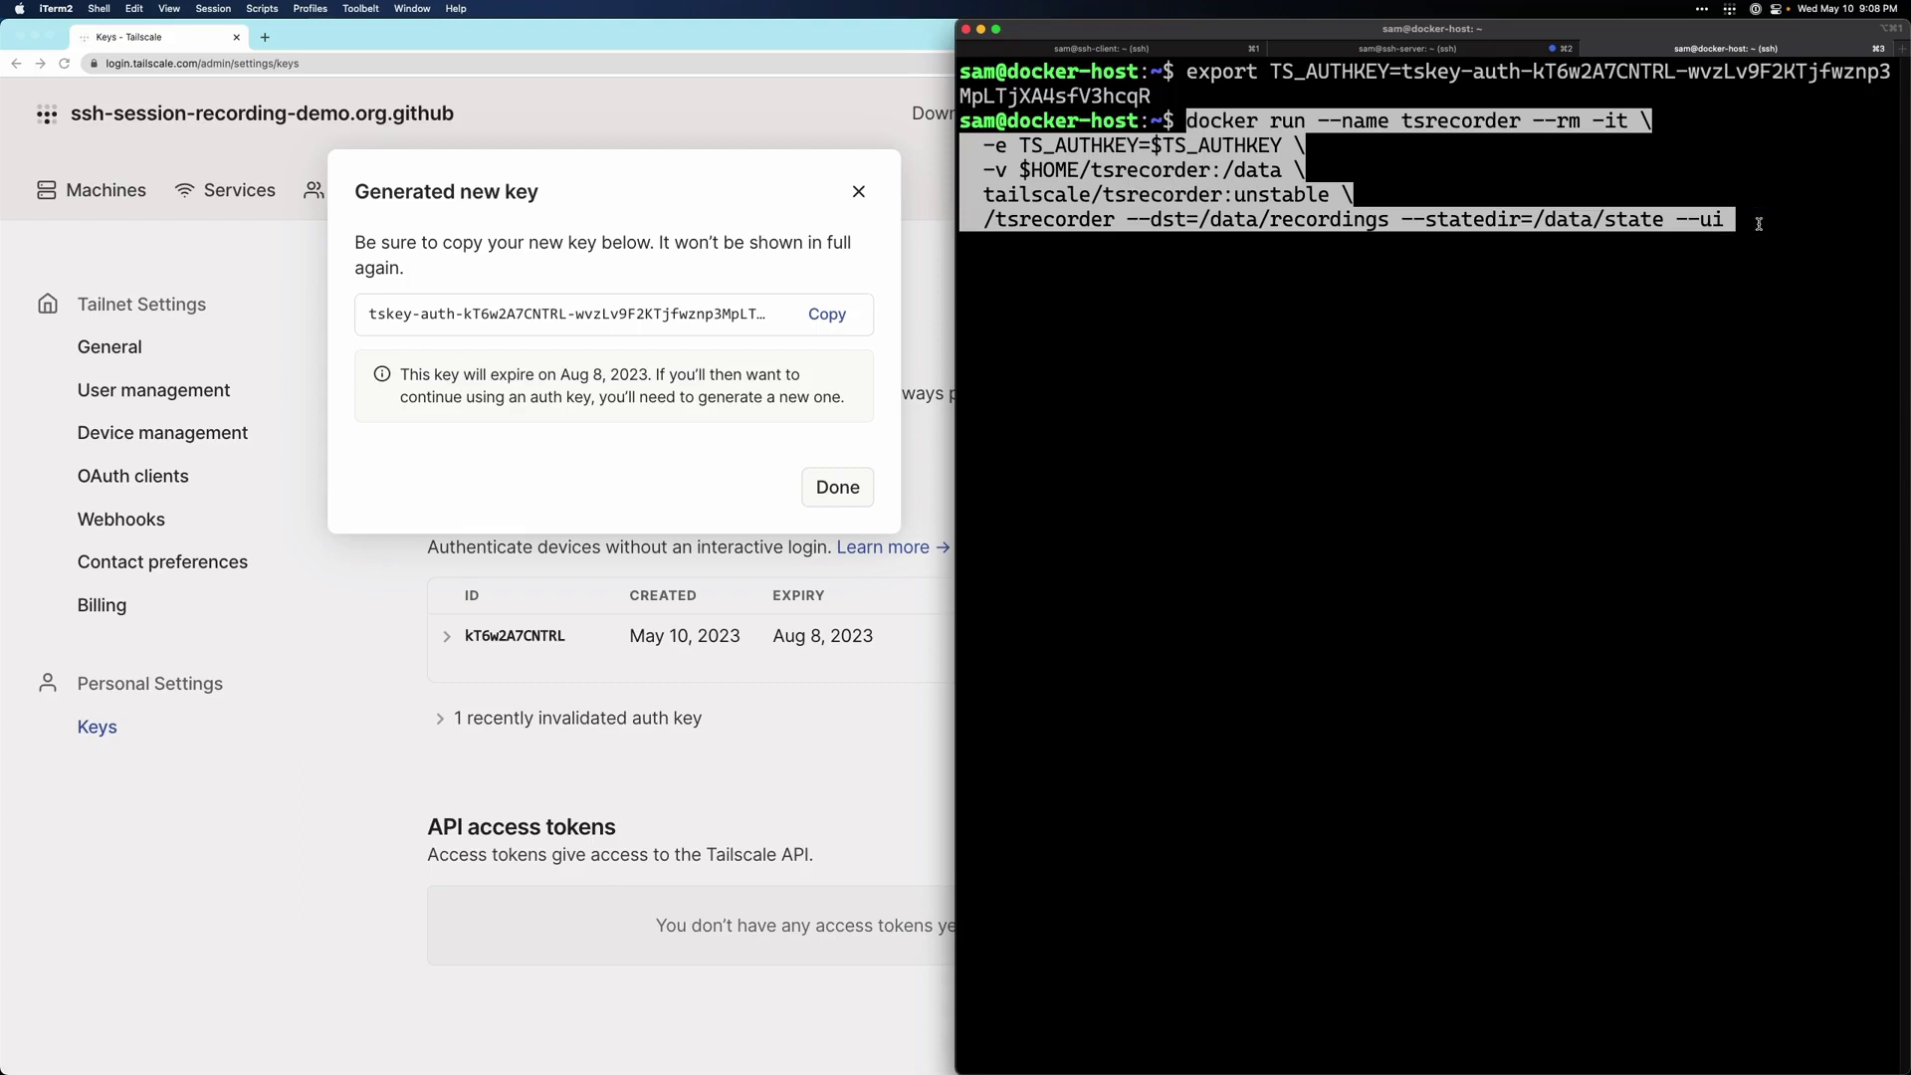
pyautogui.press('Return')
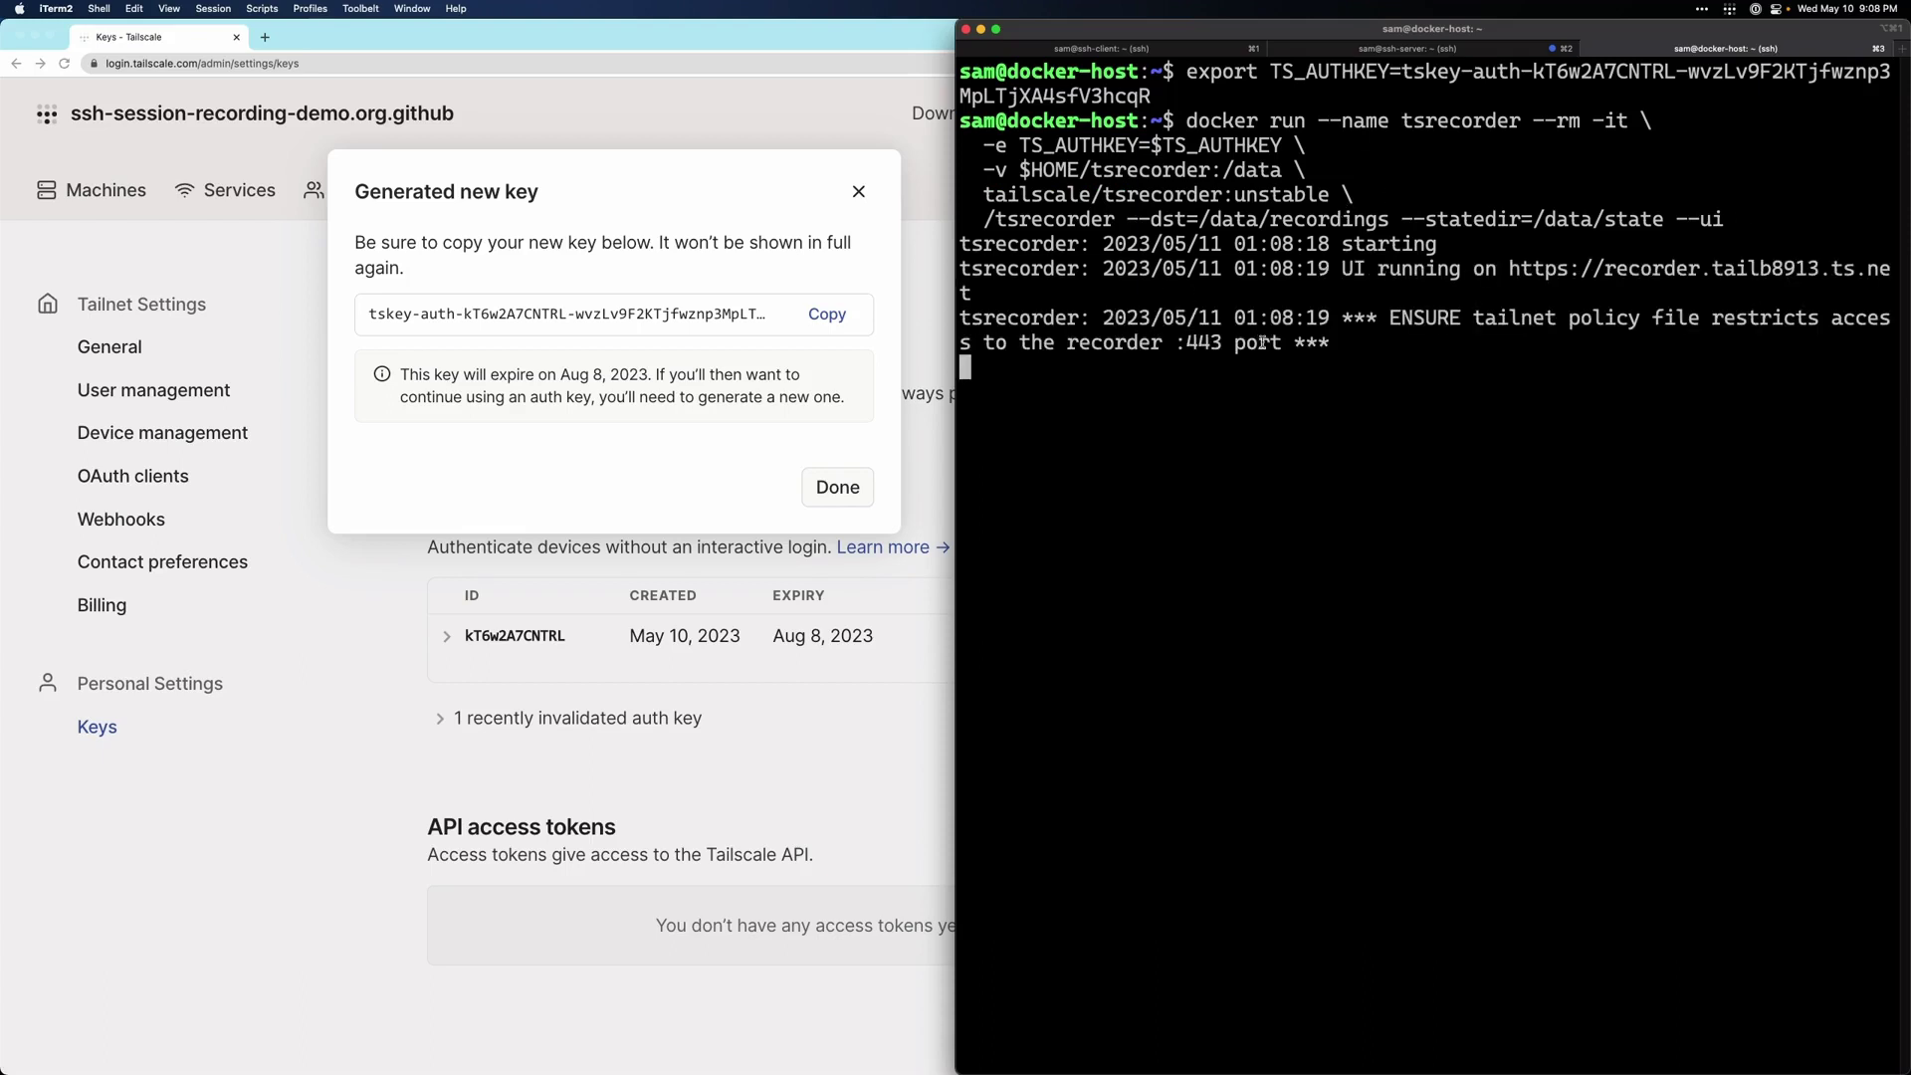
# - Close the Generated new key dialog in Chrome and return to the Machines list
pyautogui.click(557, 151)
pyautogui.click(858, 192)
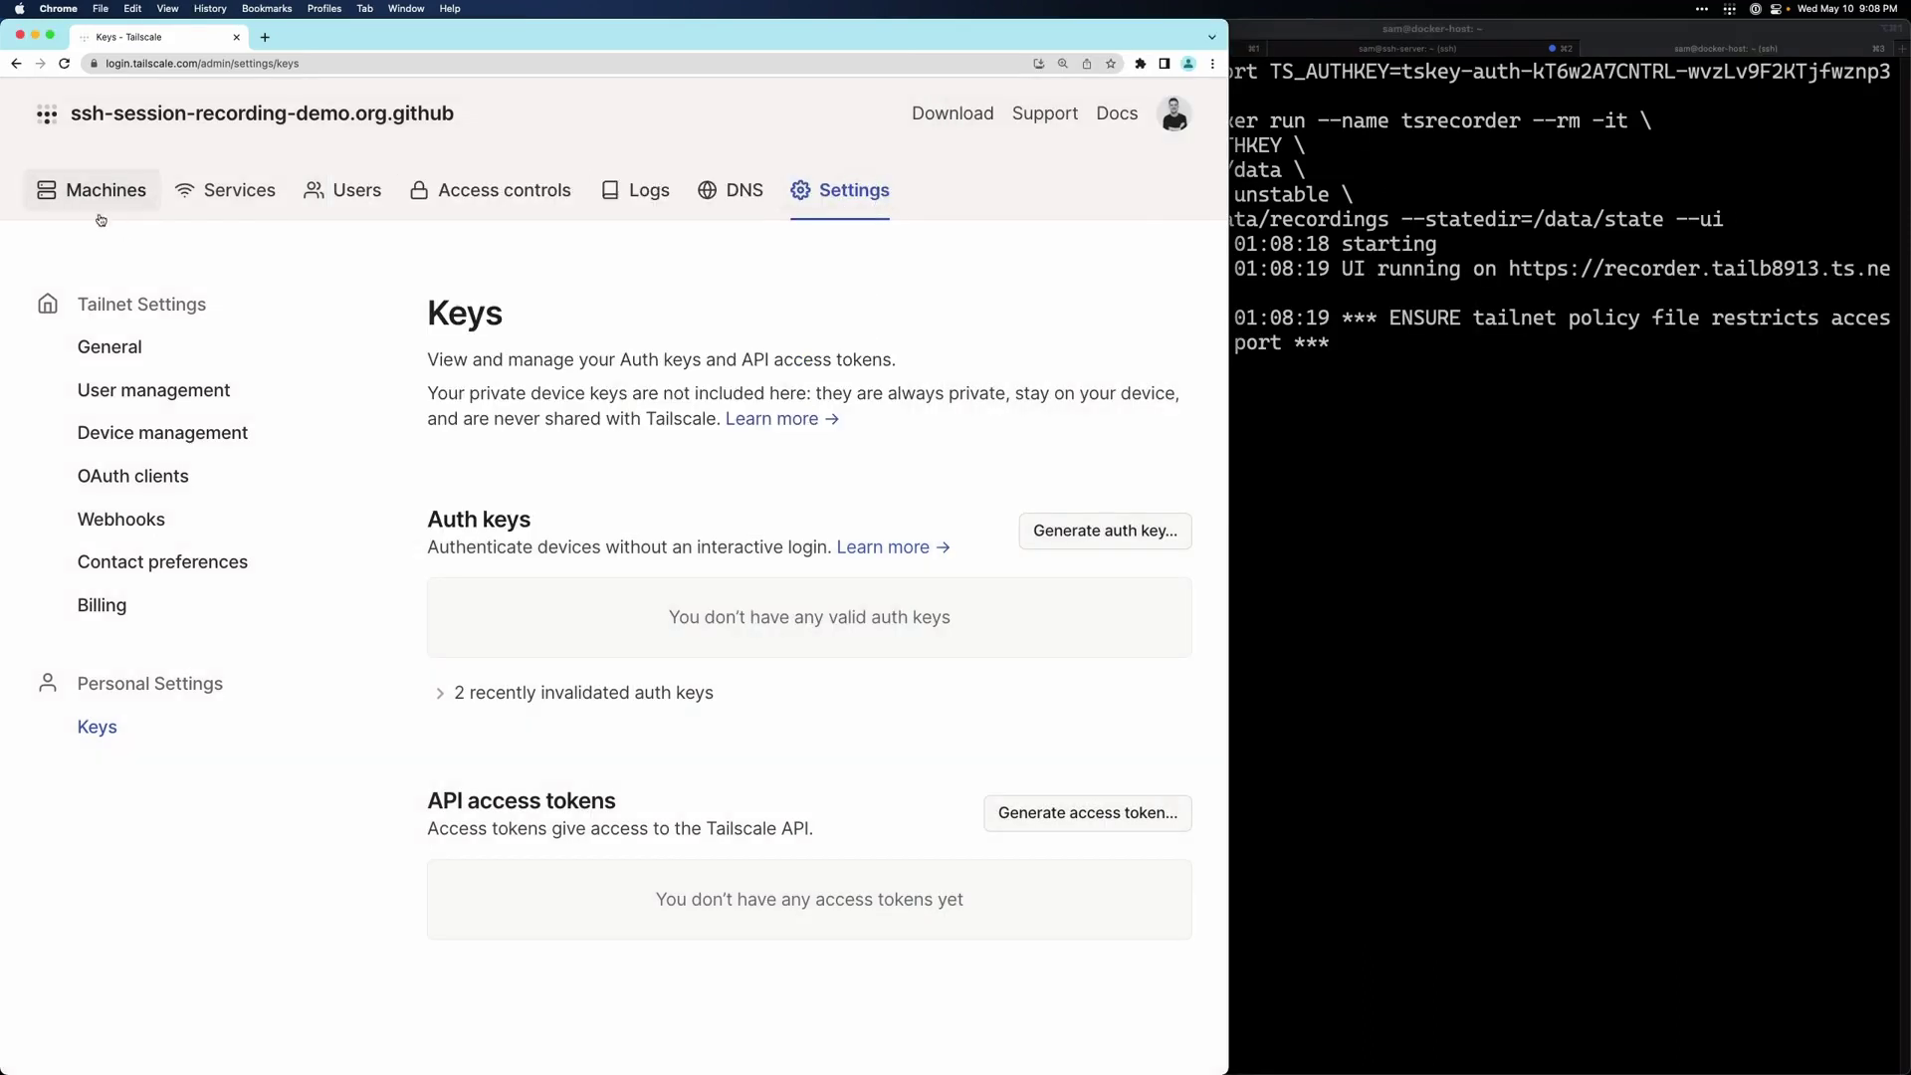
pyautogui.click(97, 193)
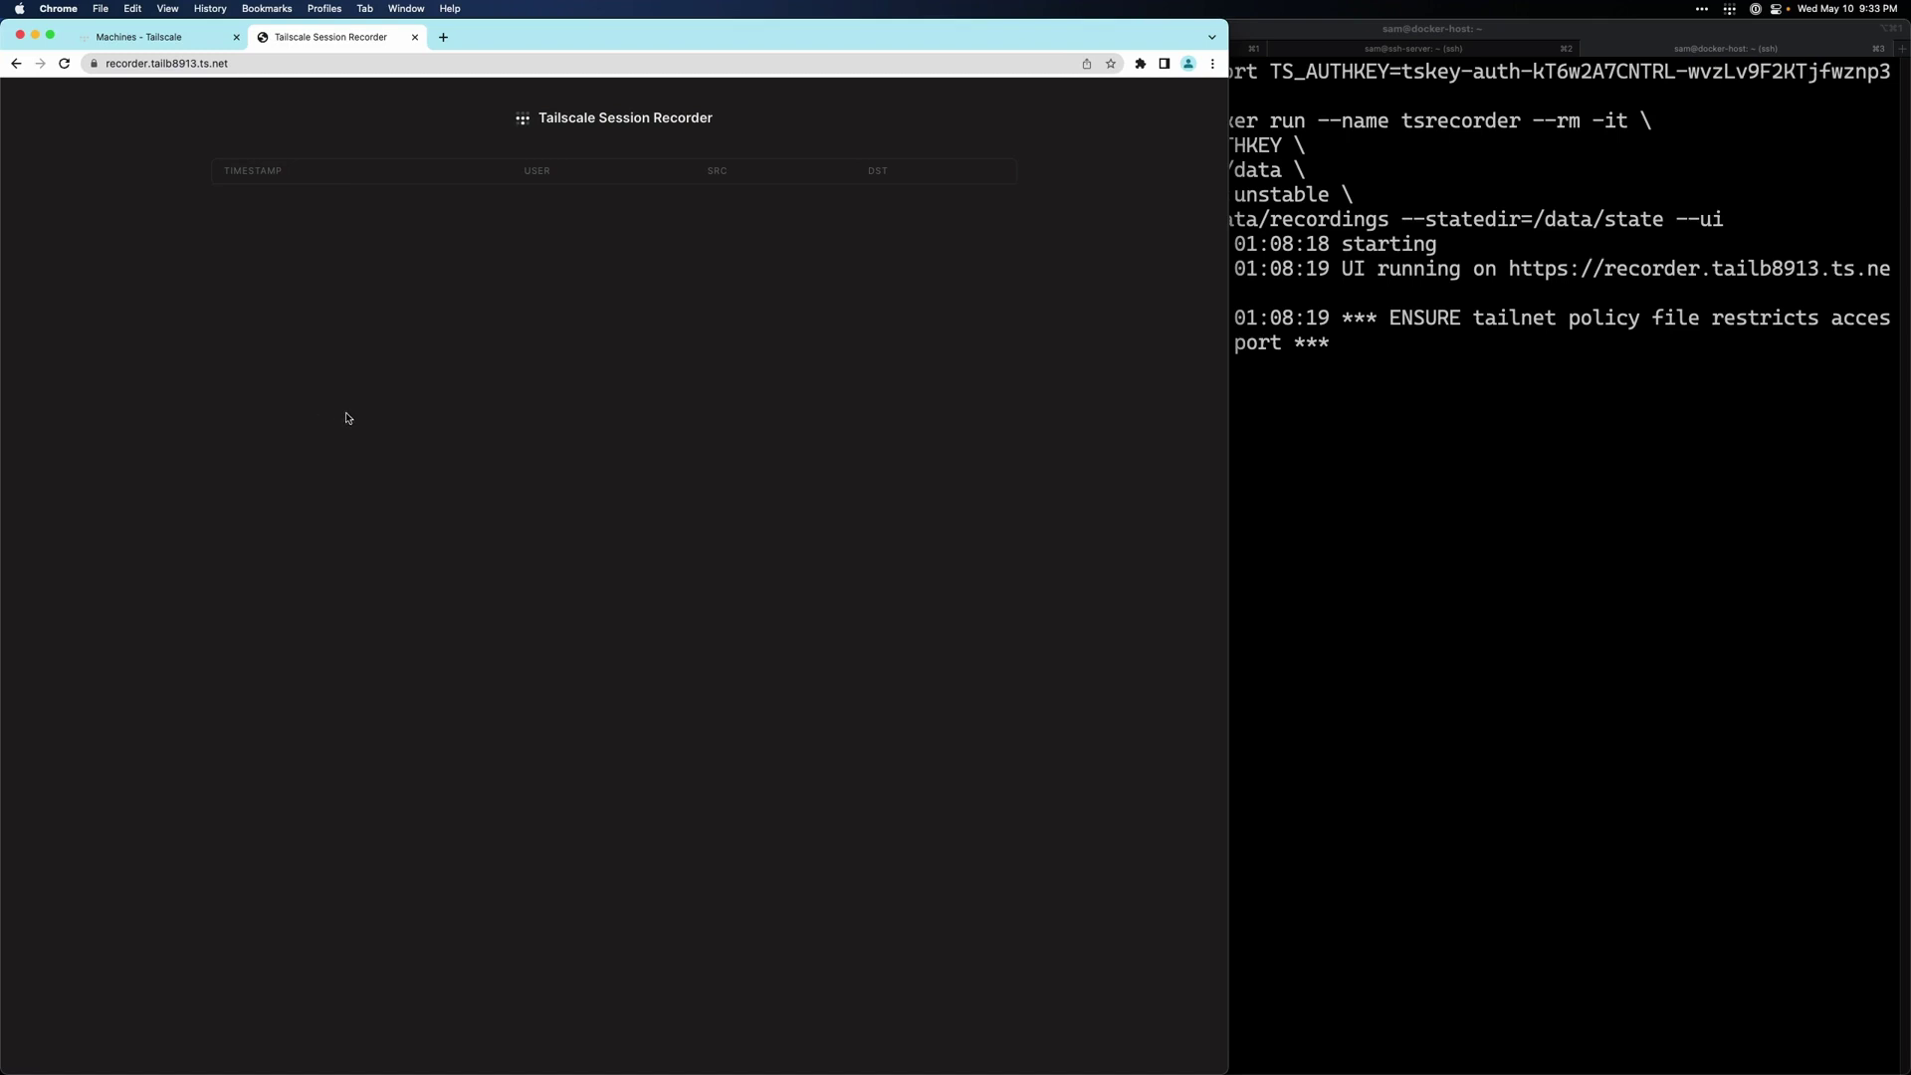
# - Open the access control policy, keeping the Machines list in a second tab
pyautogui.click(165, 46)
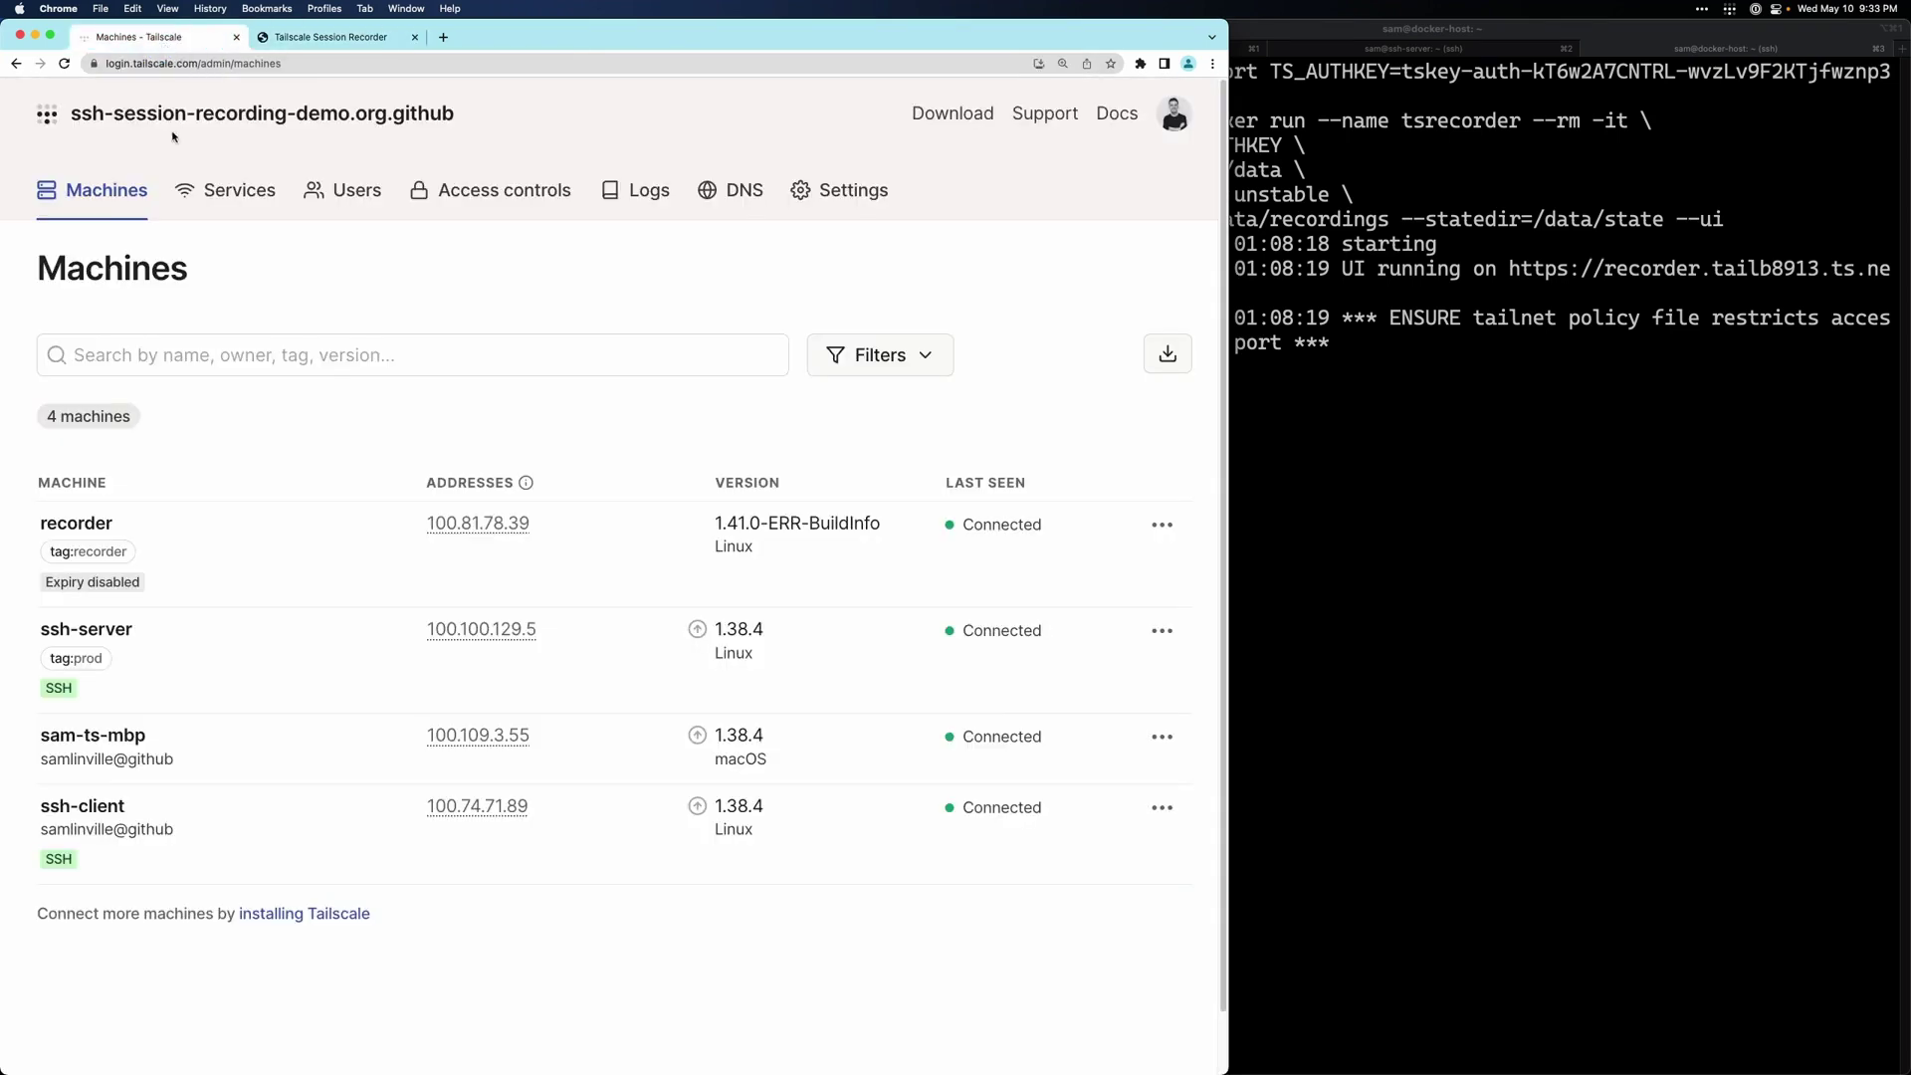
pyautogui.click(502, 196)
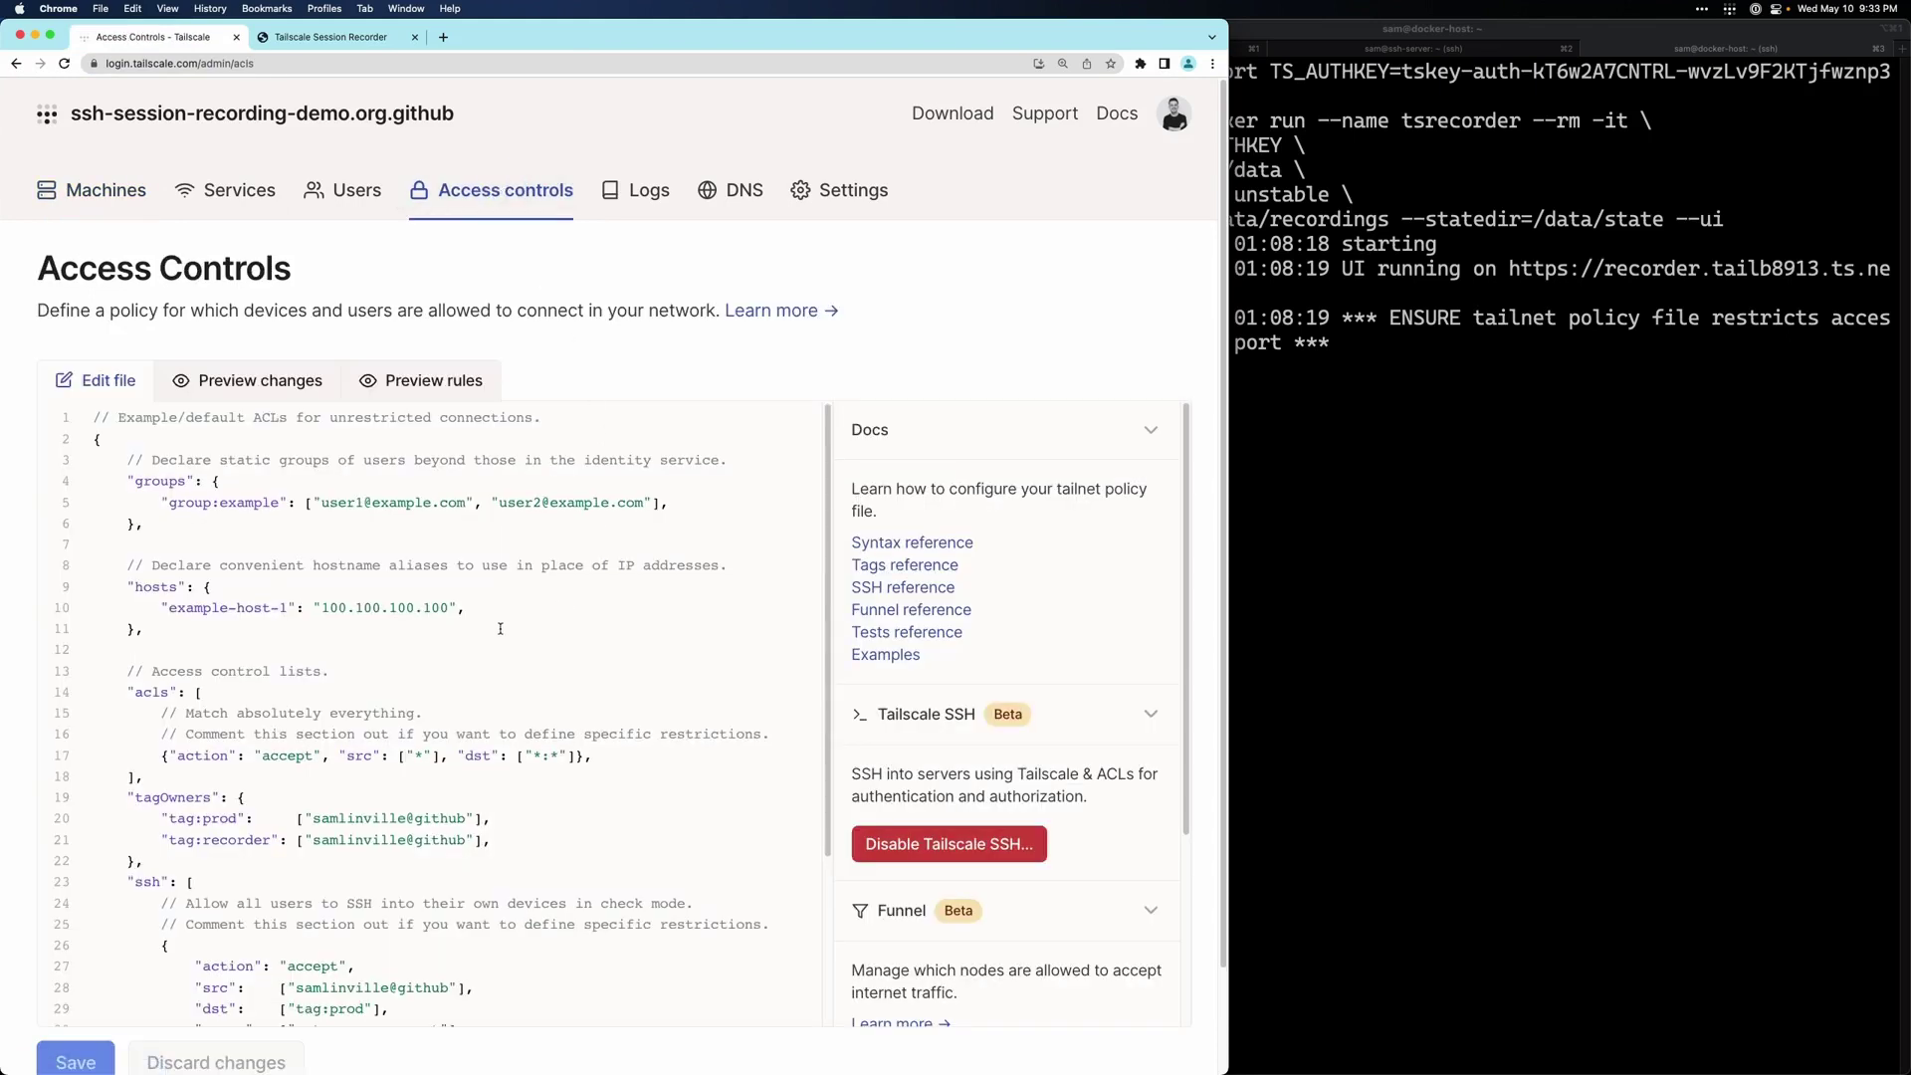
pyautogui.scroll(-5, 501, 628)
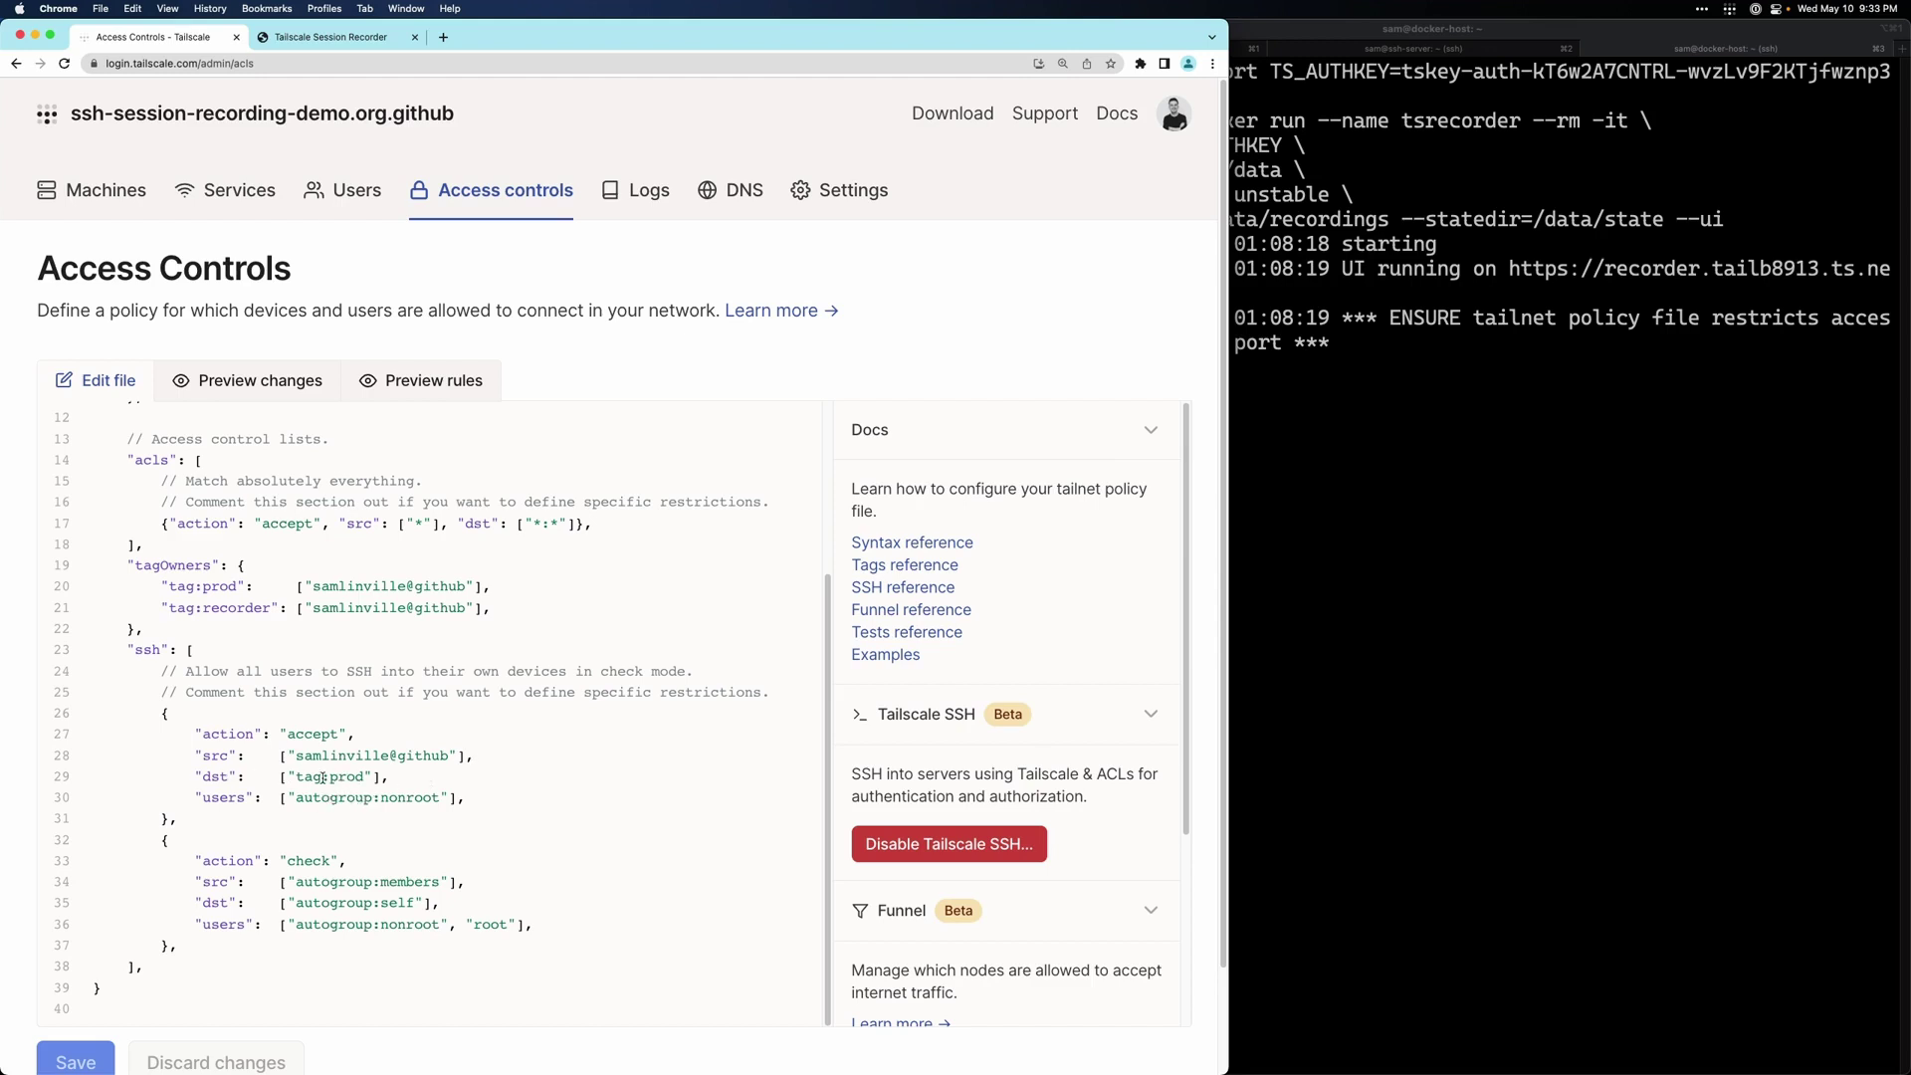
pyautogui.keyDown('super'); pyautogui.click(106, 190); pyautogui.keyUp('super')
pyautogui.click(291, 36)
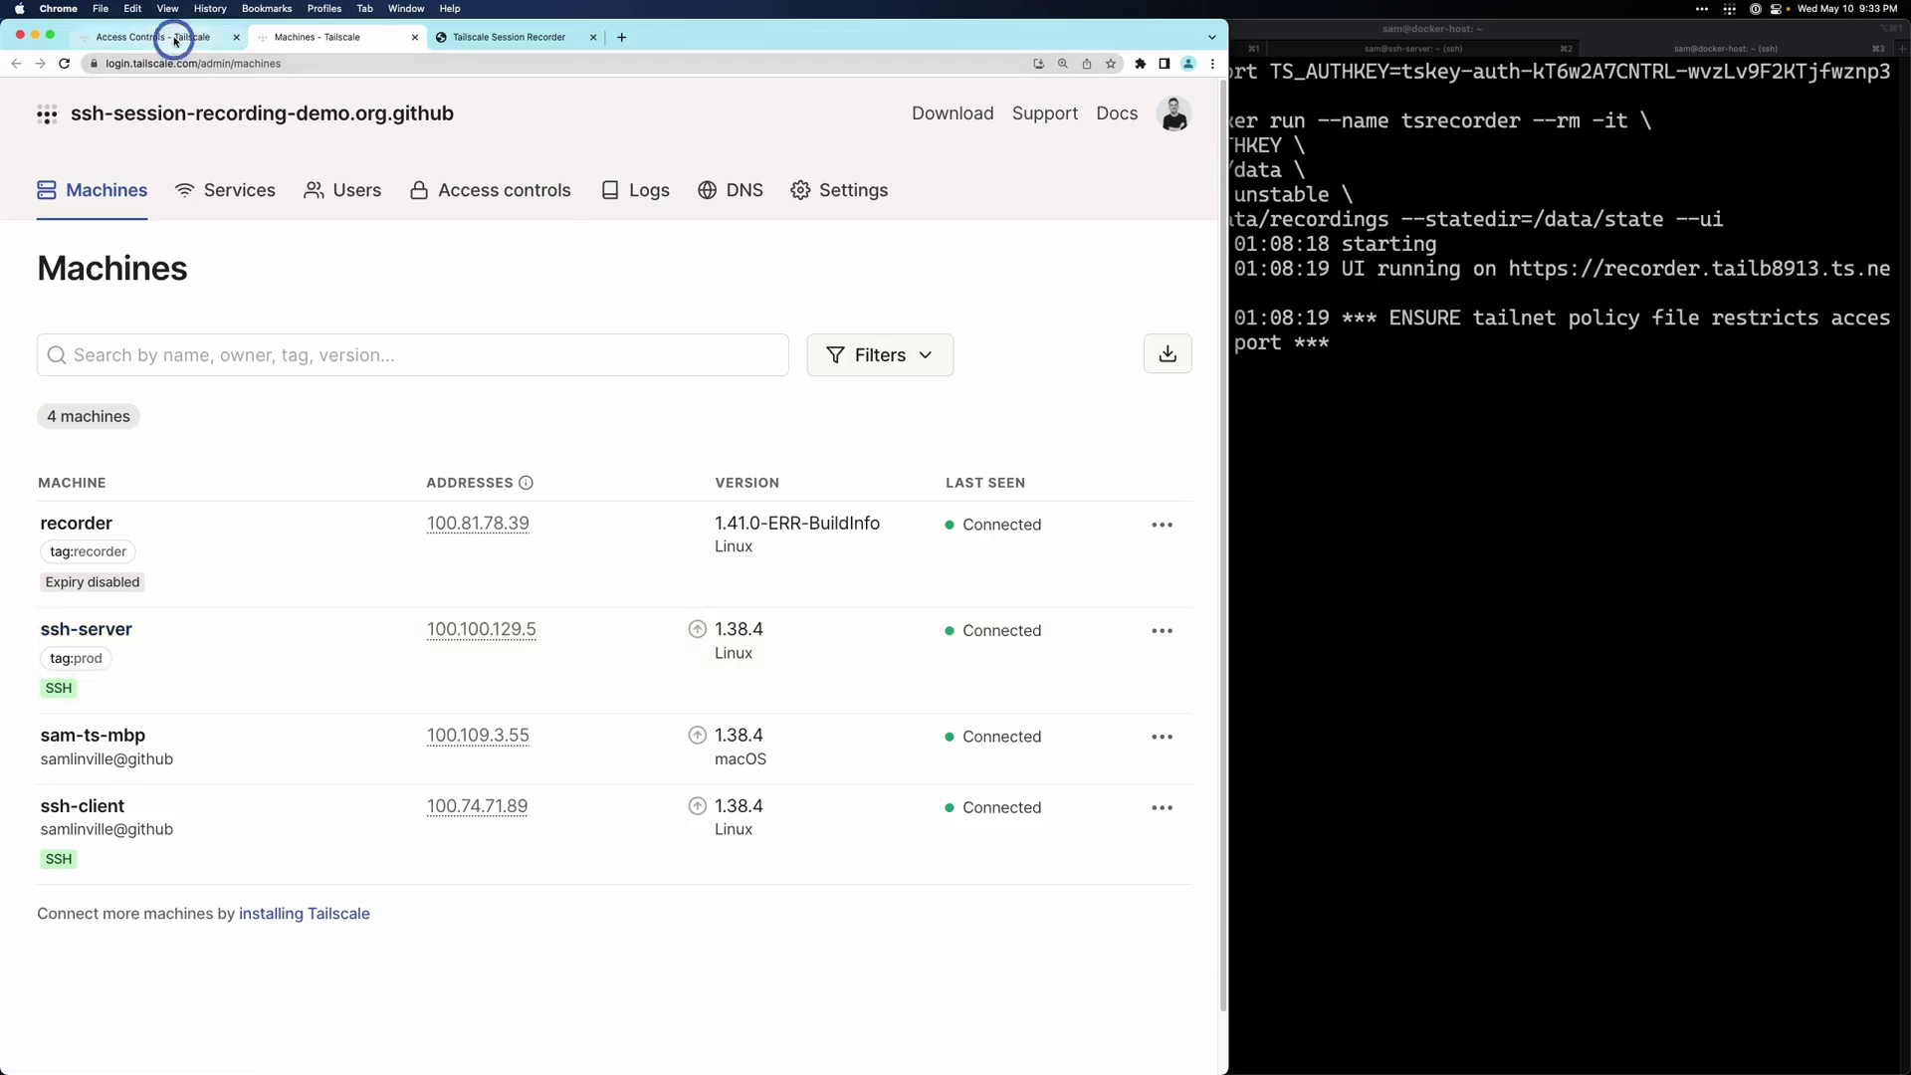
pyautogui.click(159, 36)
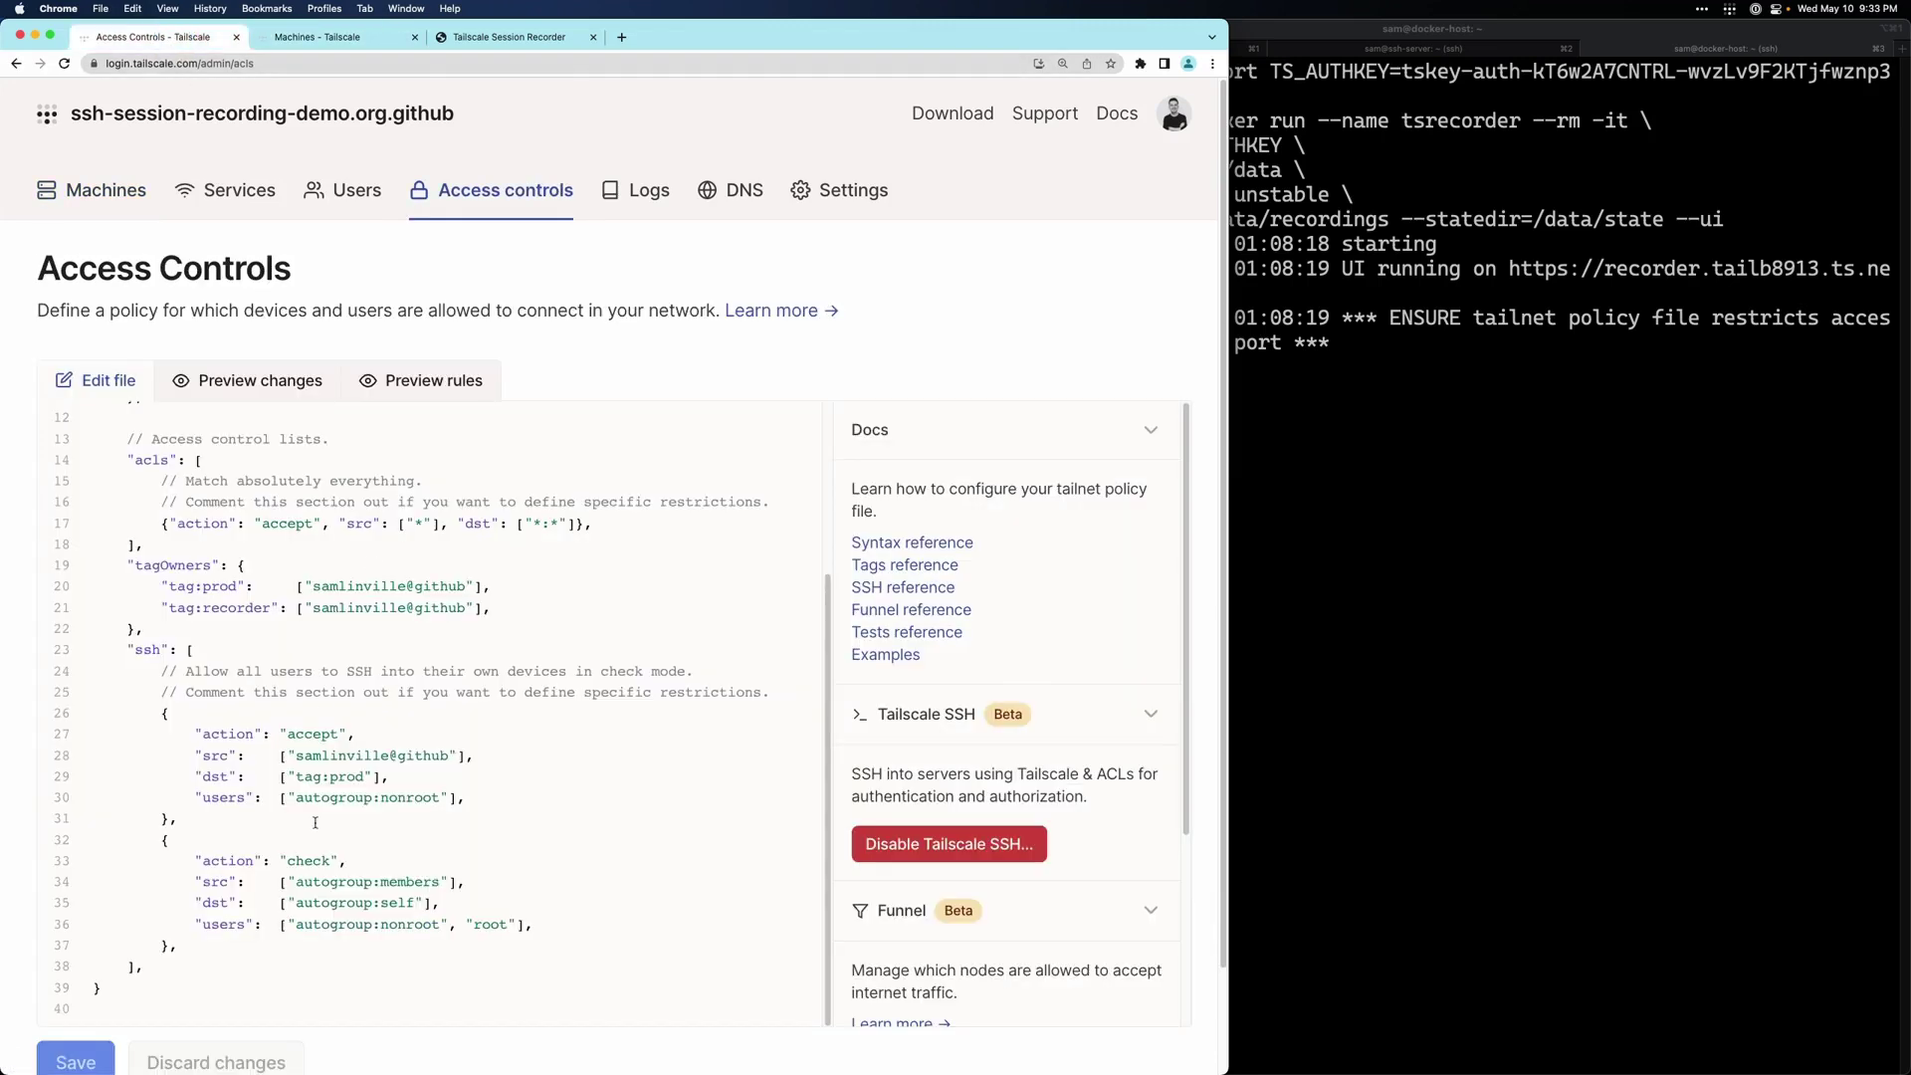
# - Add "recorder": ["tag:recorder"], below the users entry of the tag:prod SSH rule and save
pyautogui.click(474, 798)
pyautogui.press('Return')
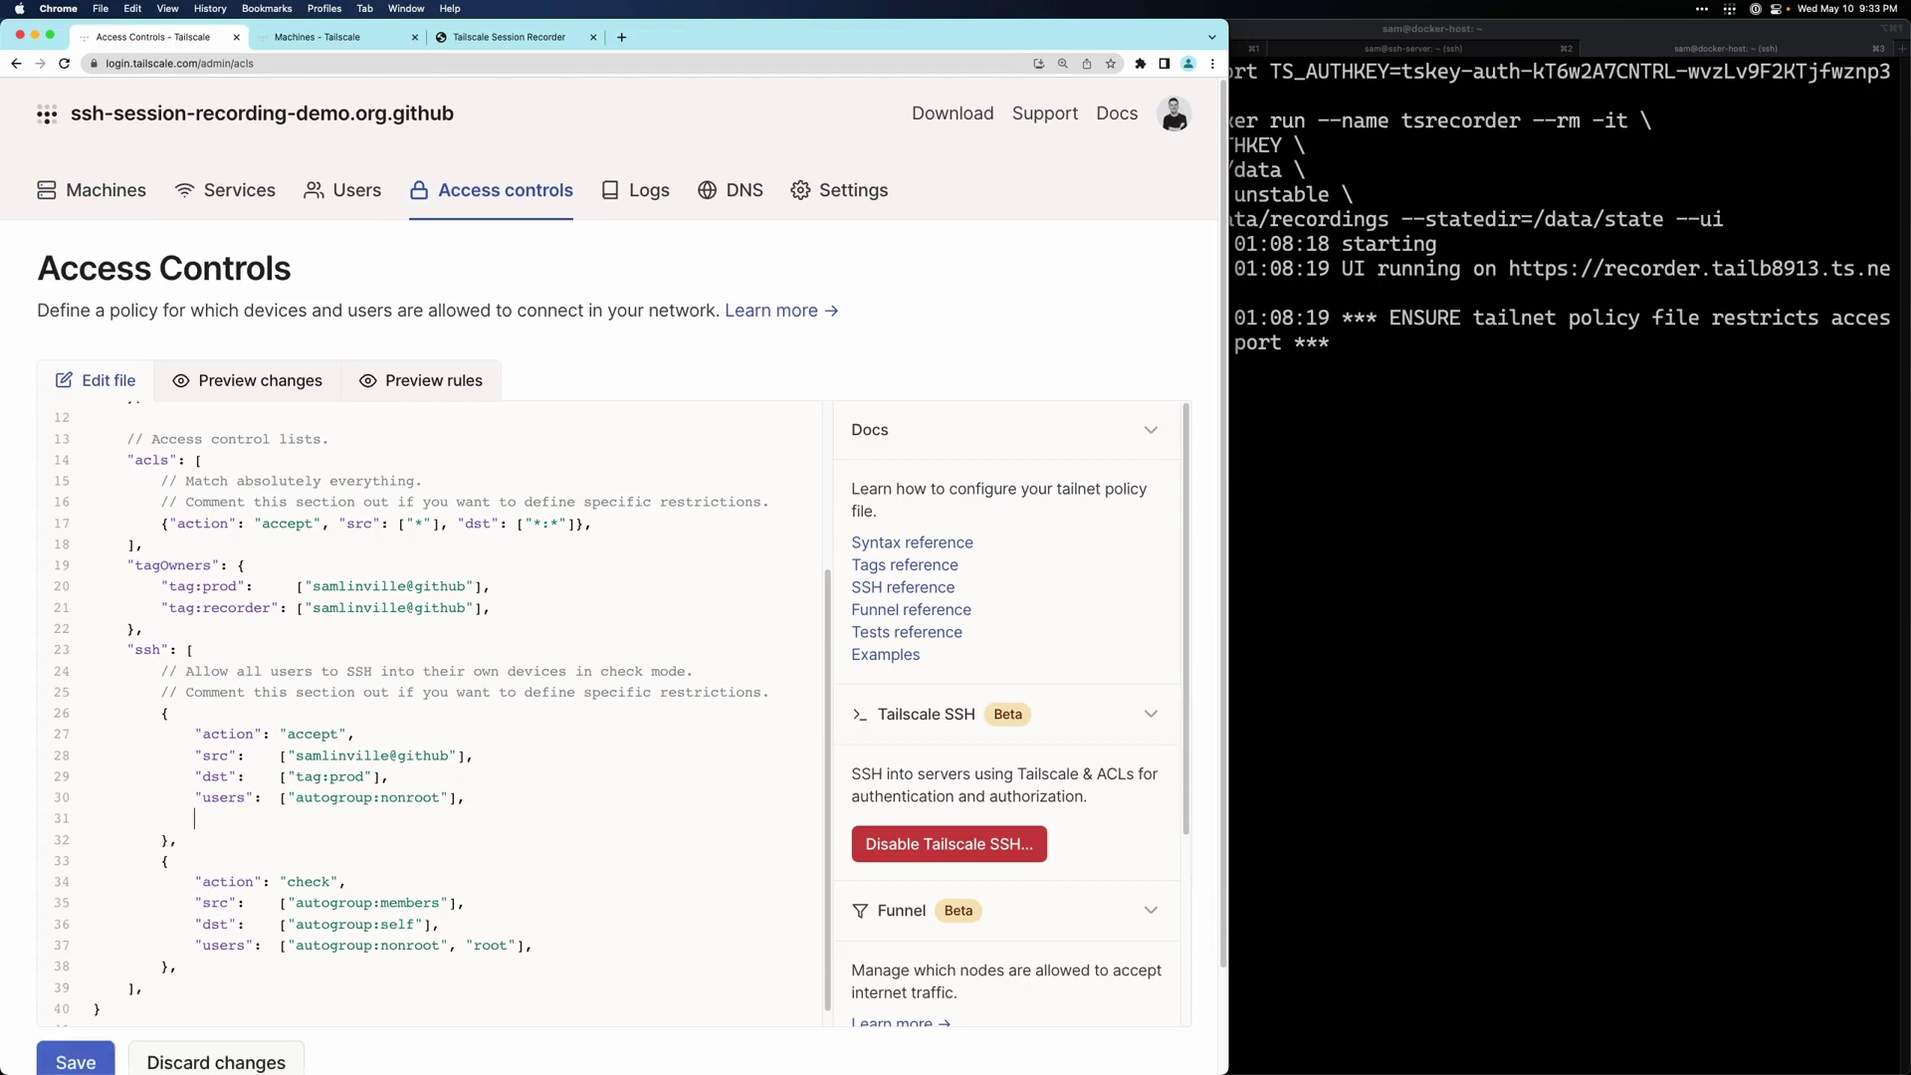
pyautogui.write('"recorder": ["tag:recorder"],')
pyautogui.click(78, 1064)
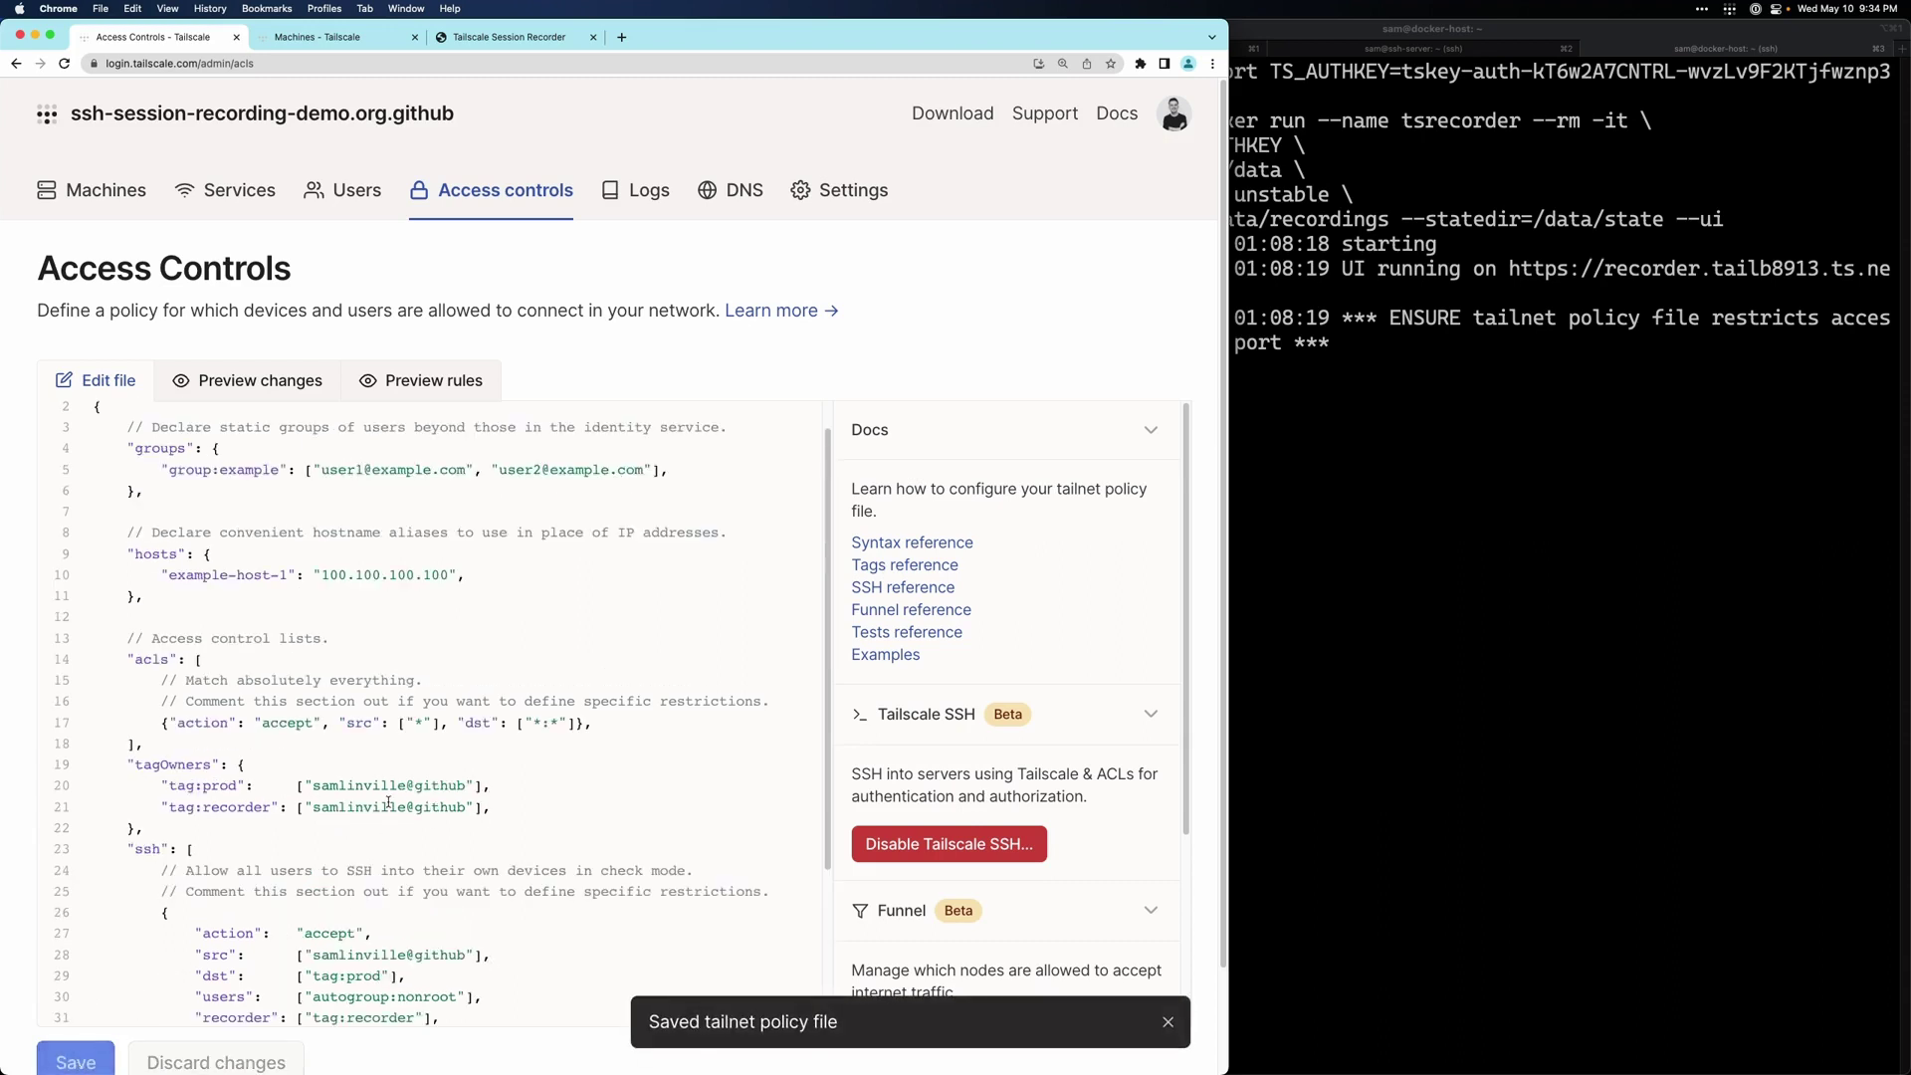
# - Run ssh ssh-server from the ssh-client tab, accept the host key with yes, and highlight the recording notice
pyautogui.click(1253, 48)
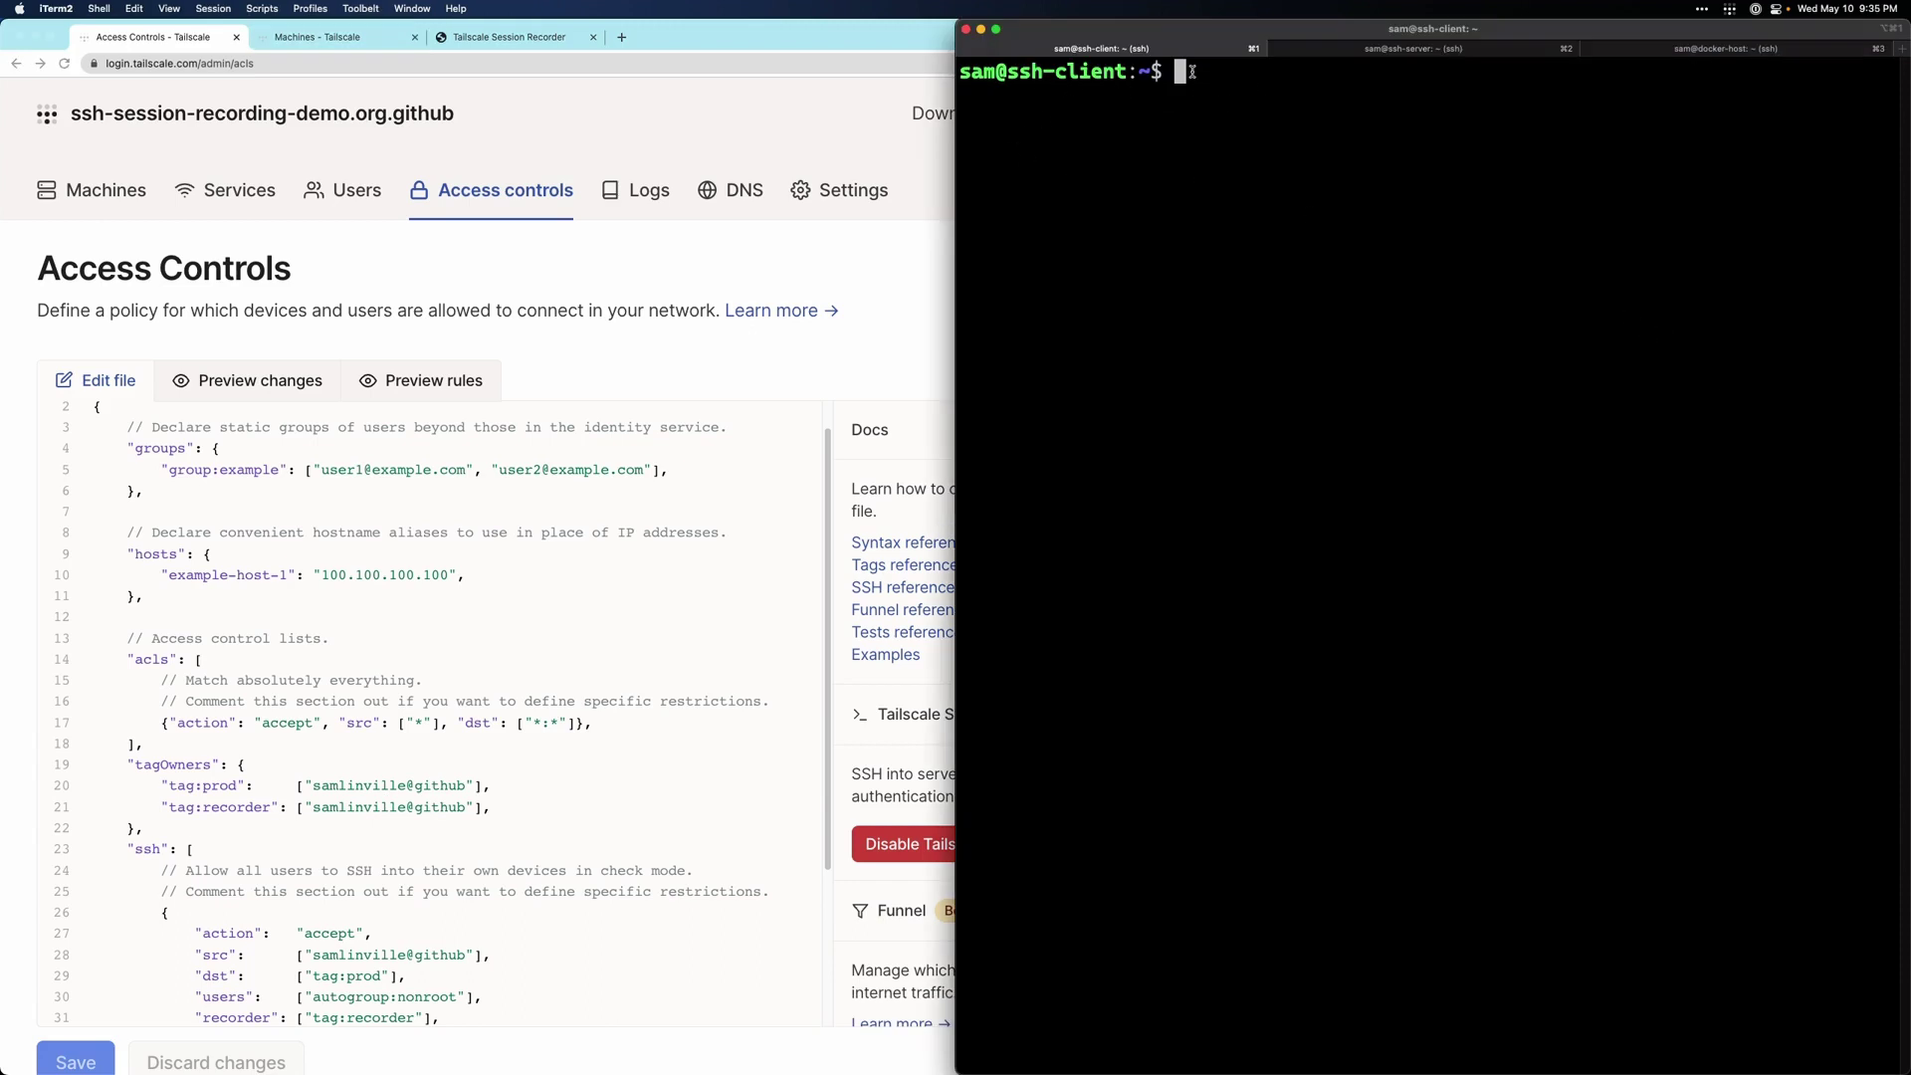
pyautogui.write('ssh ssh-server')
pyautogui.press('Return')
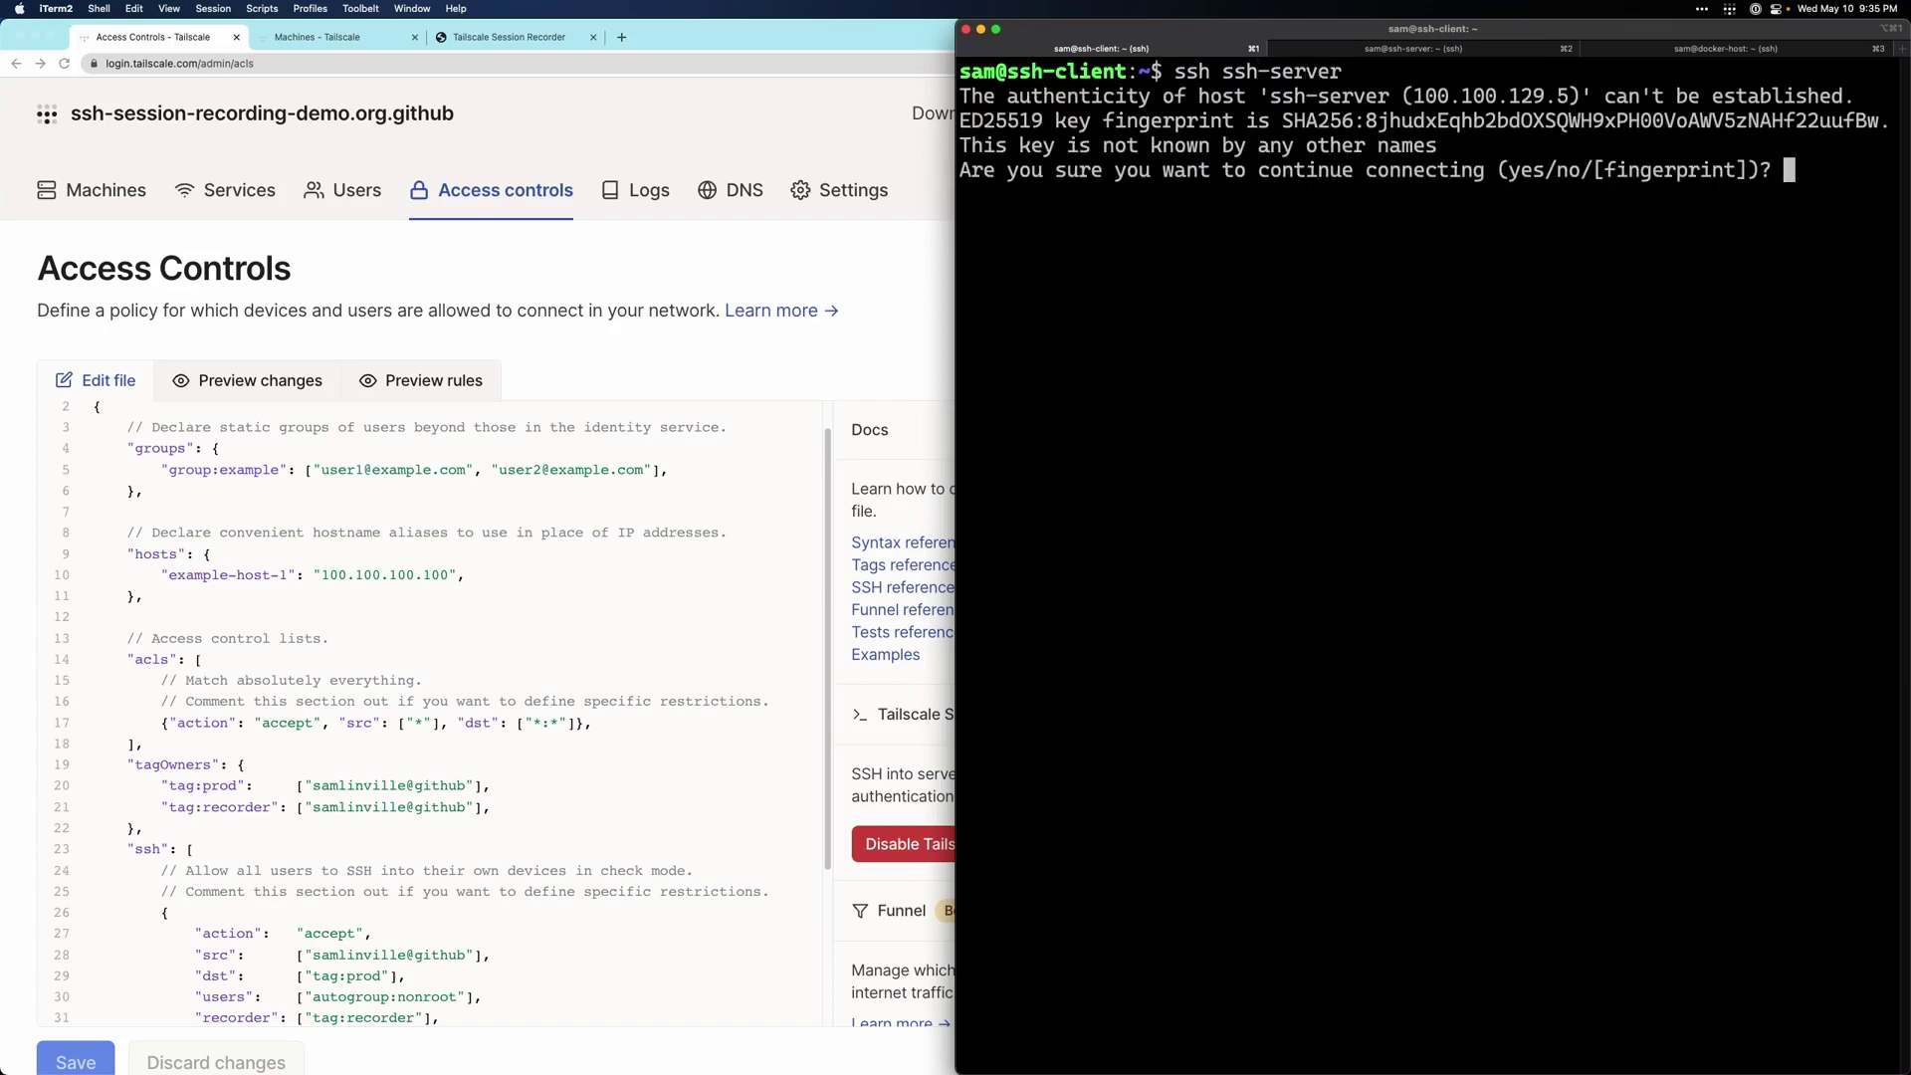
pyautogui.write('yes')
pyautogui.press('Return')
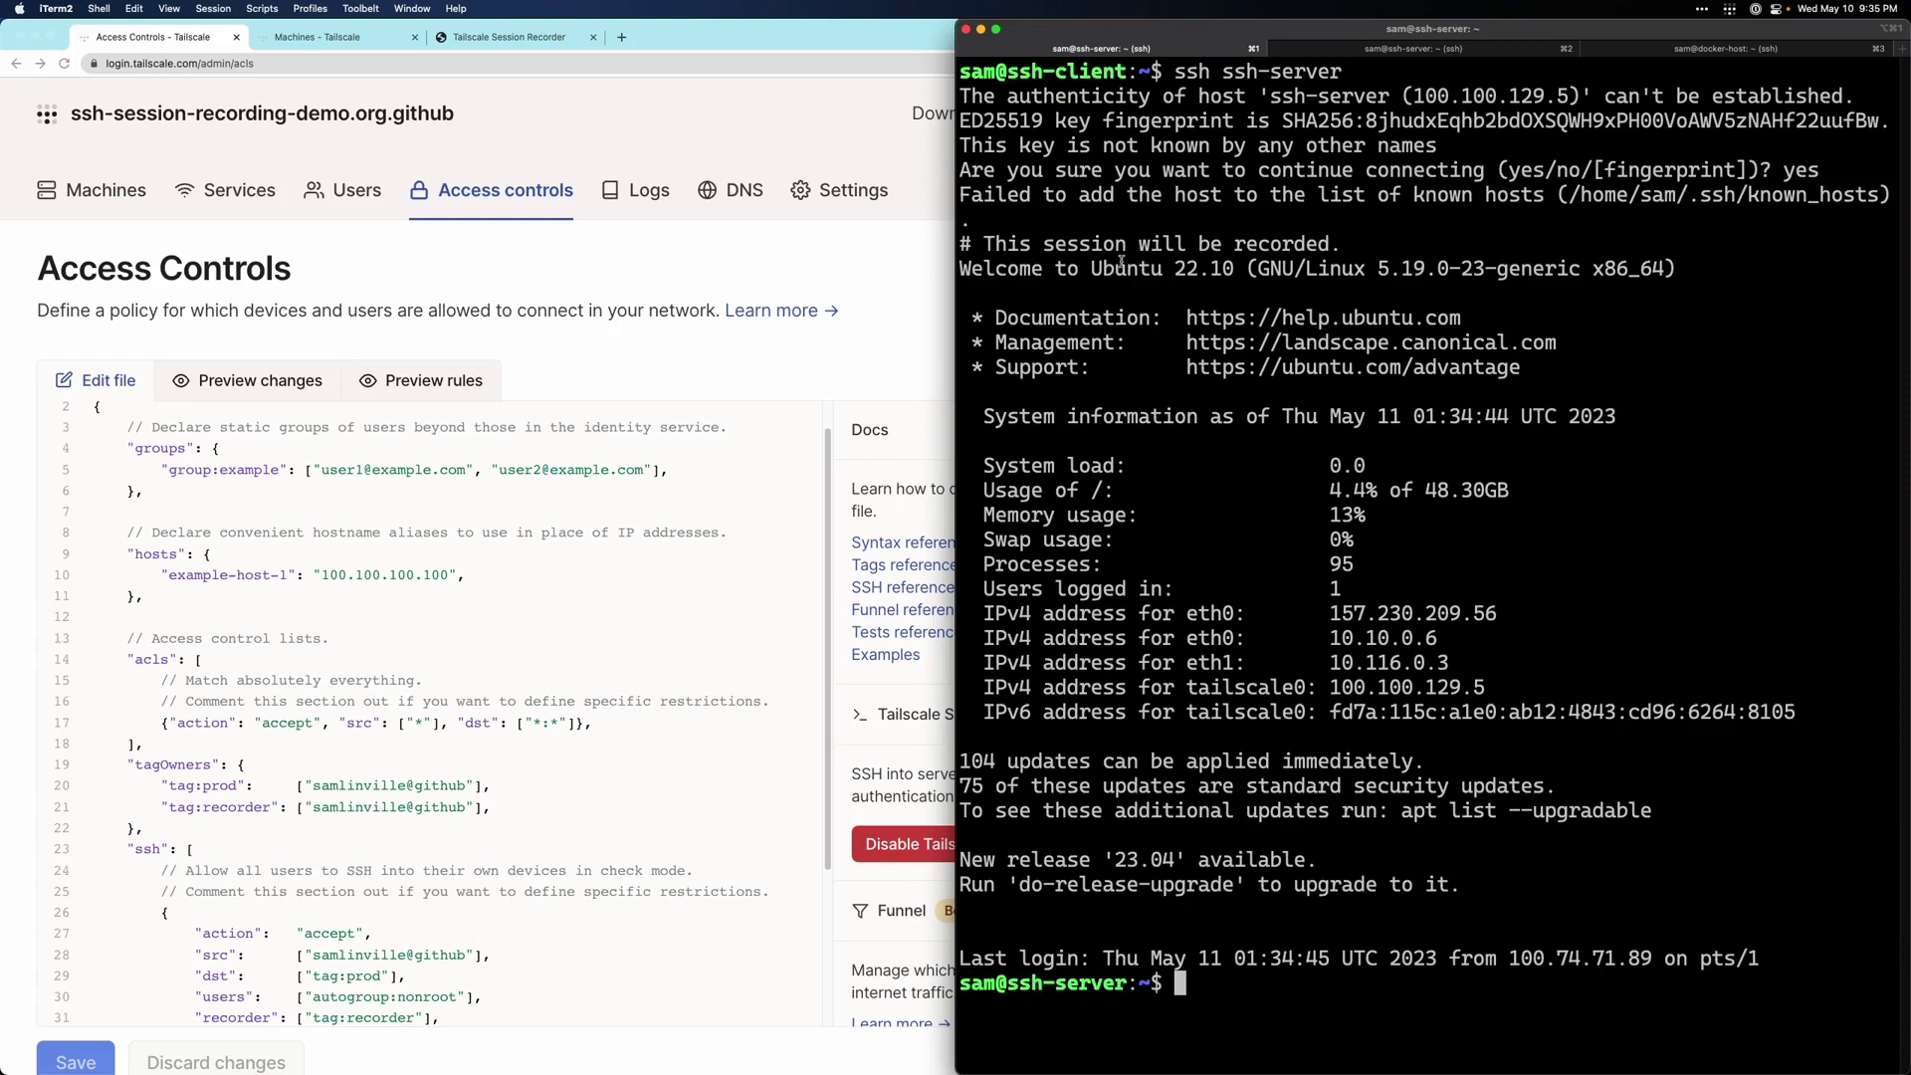
pyautogui.moveTo(1352, 246); pyautogui.dragTo(961, 247)
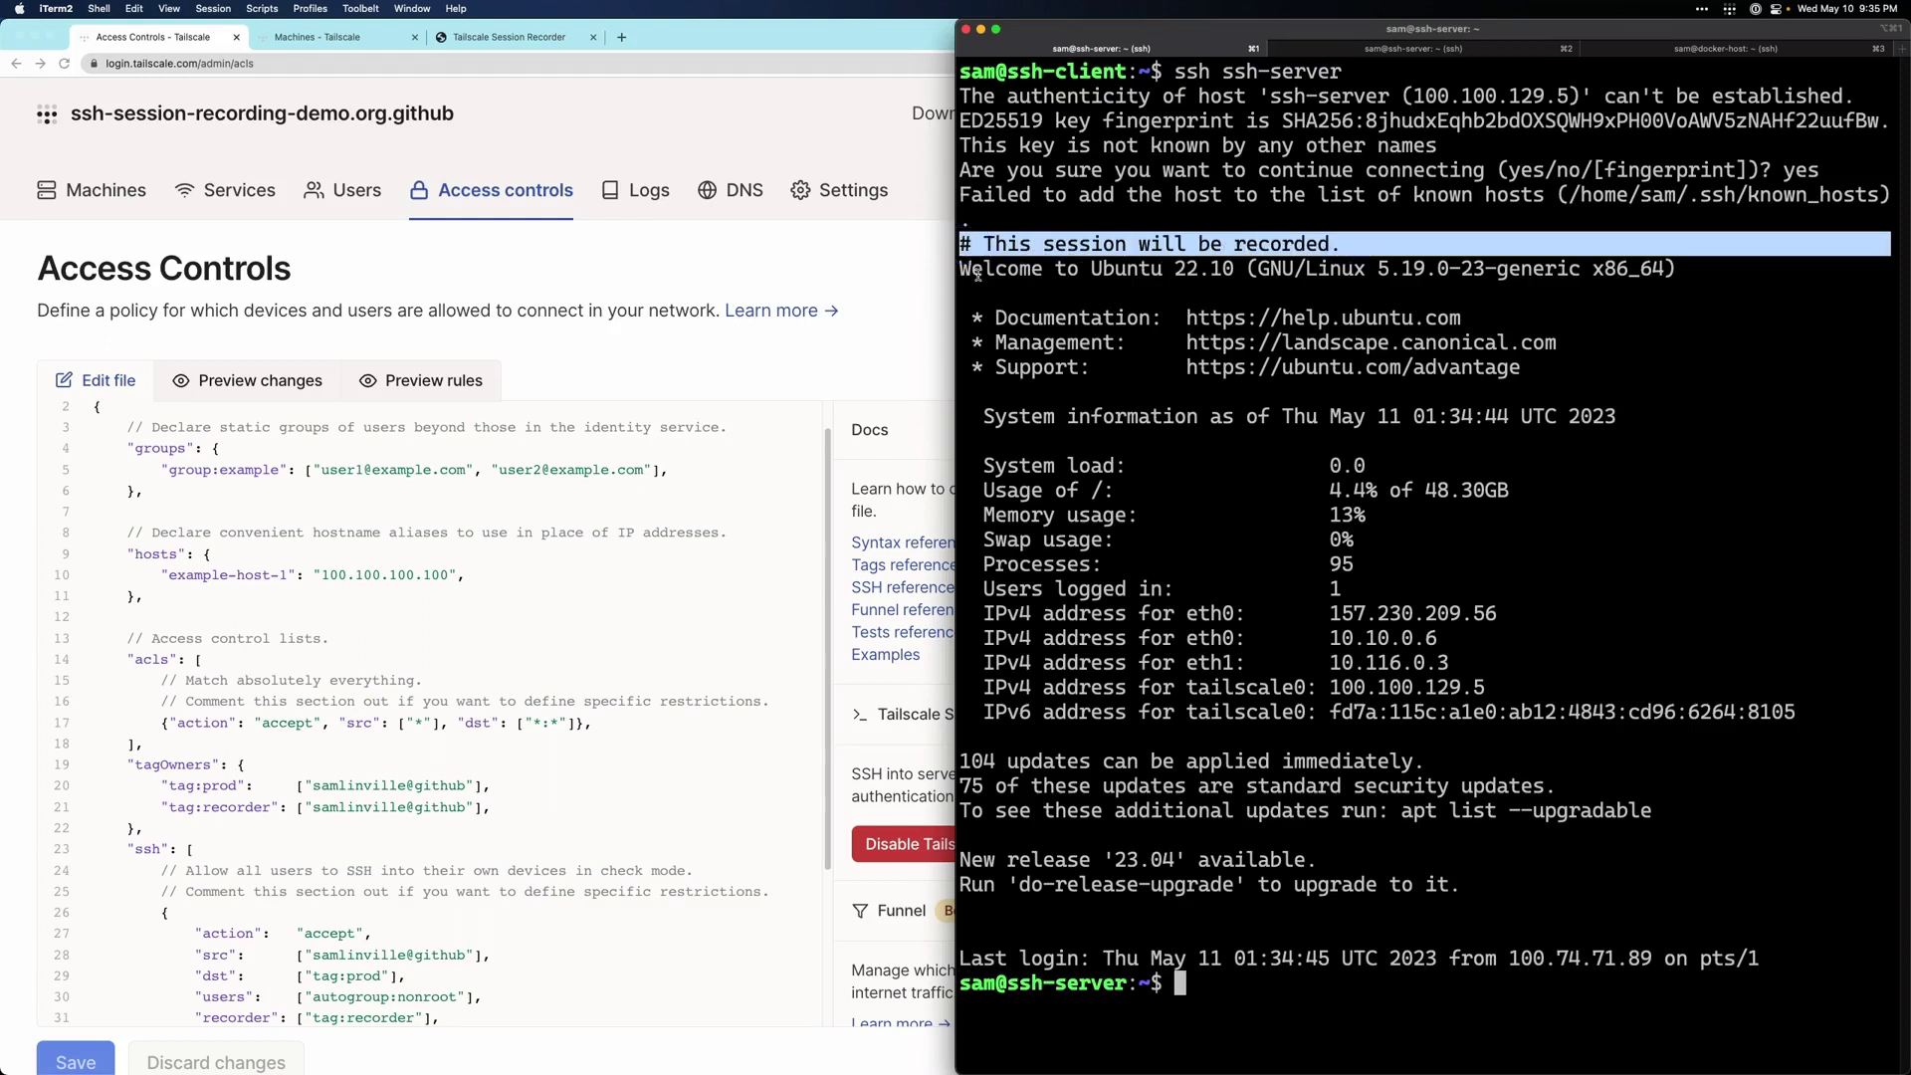
pyautogui.click(1339, 246)
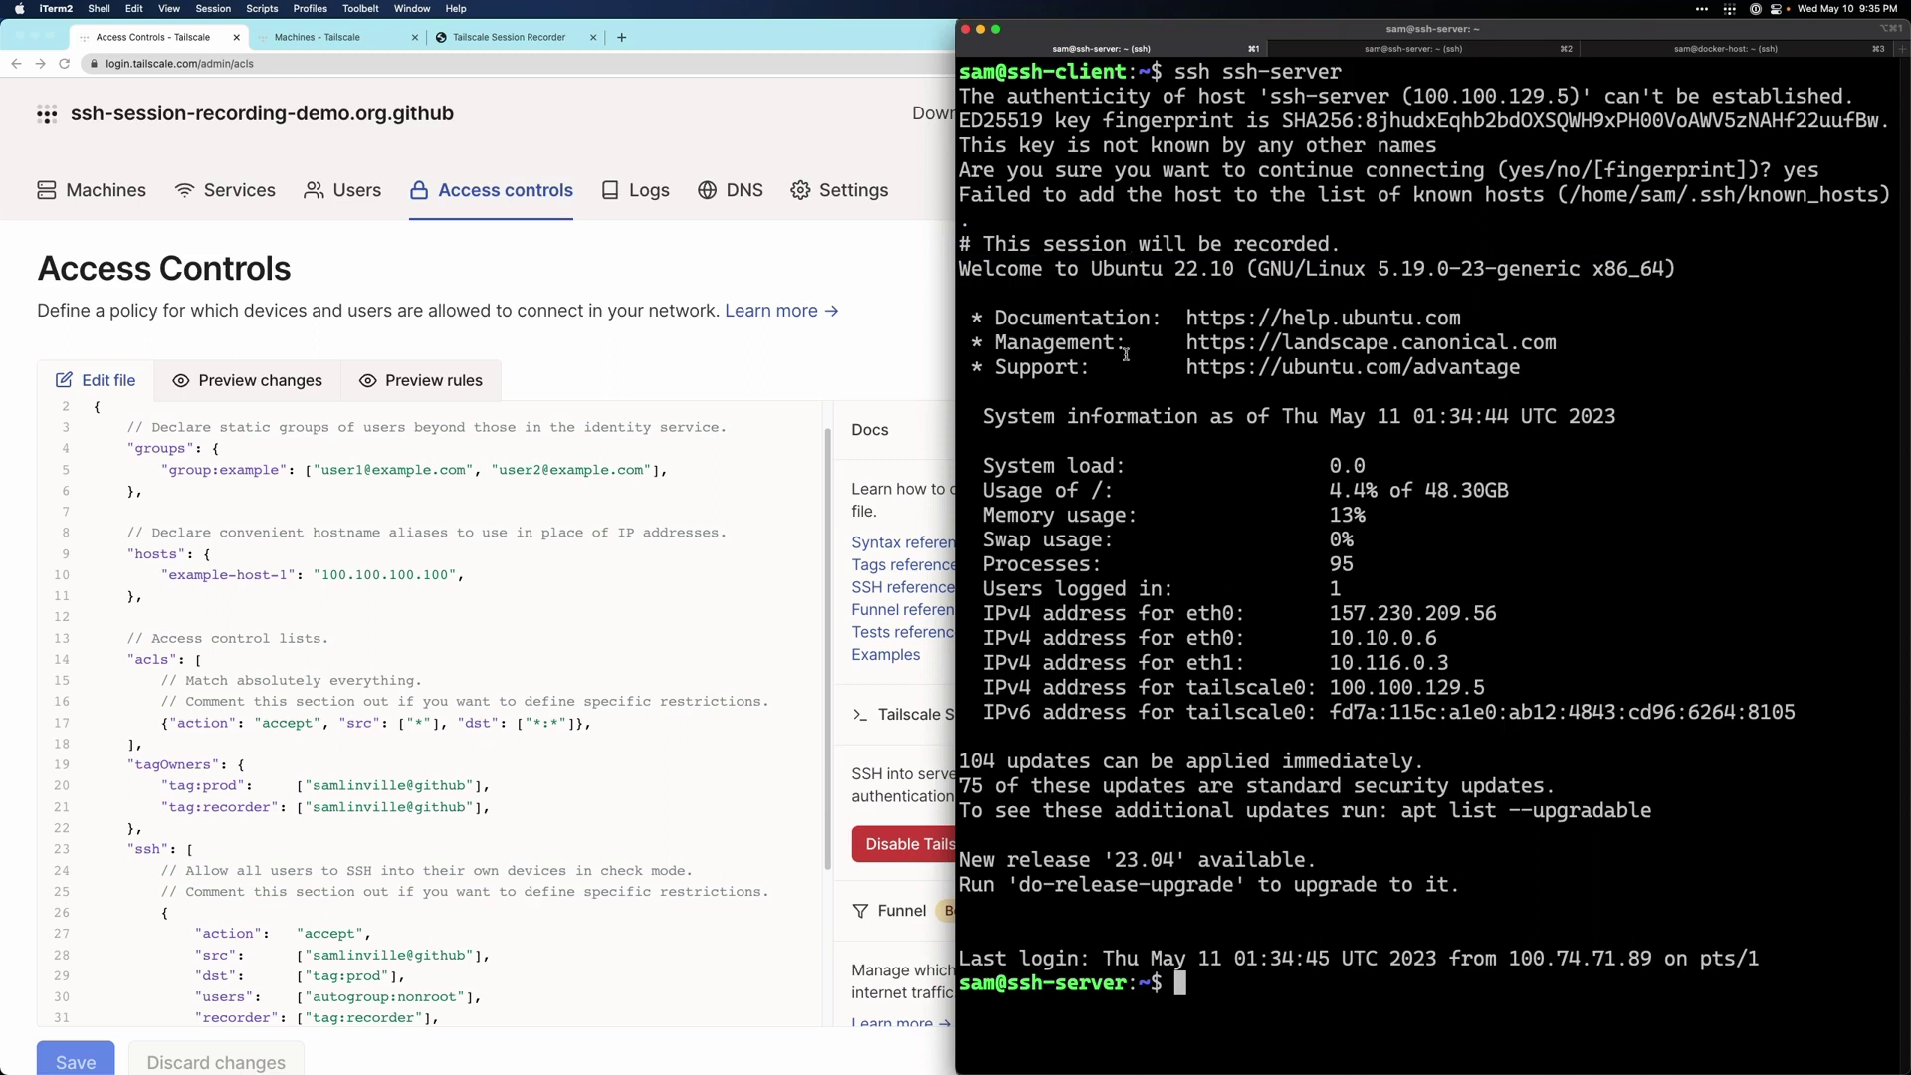
# - Run echo hi, then enter a root shell with sudo su and exit it
pyautogui.click(1193, 988)
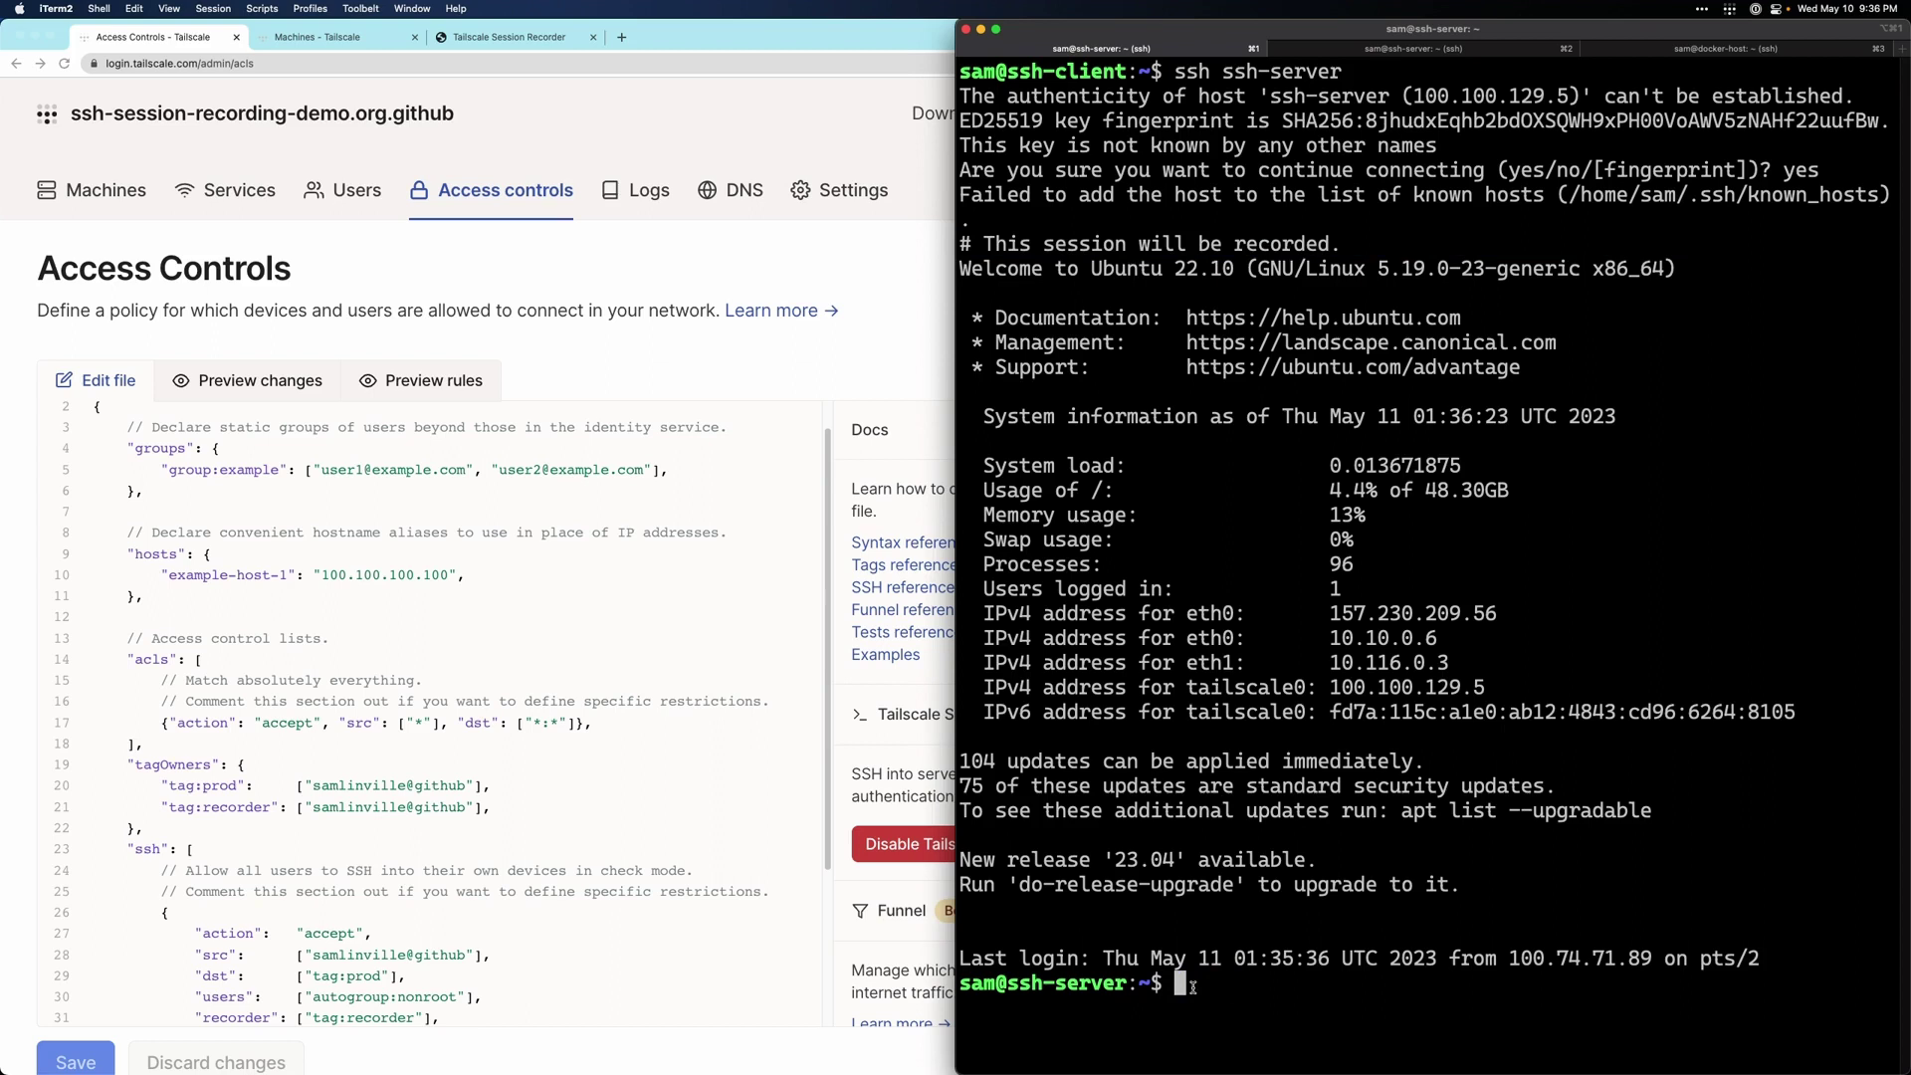
pyautogui.write('echo hi')
pyautogui.press('Return')
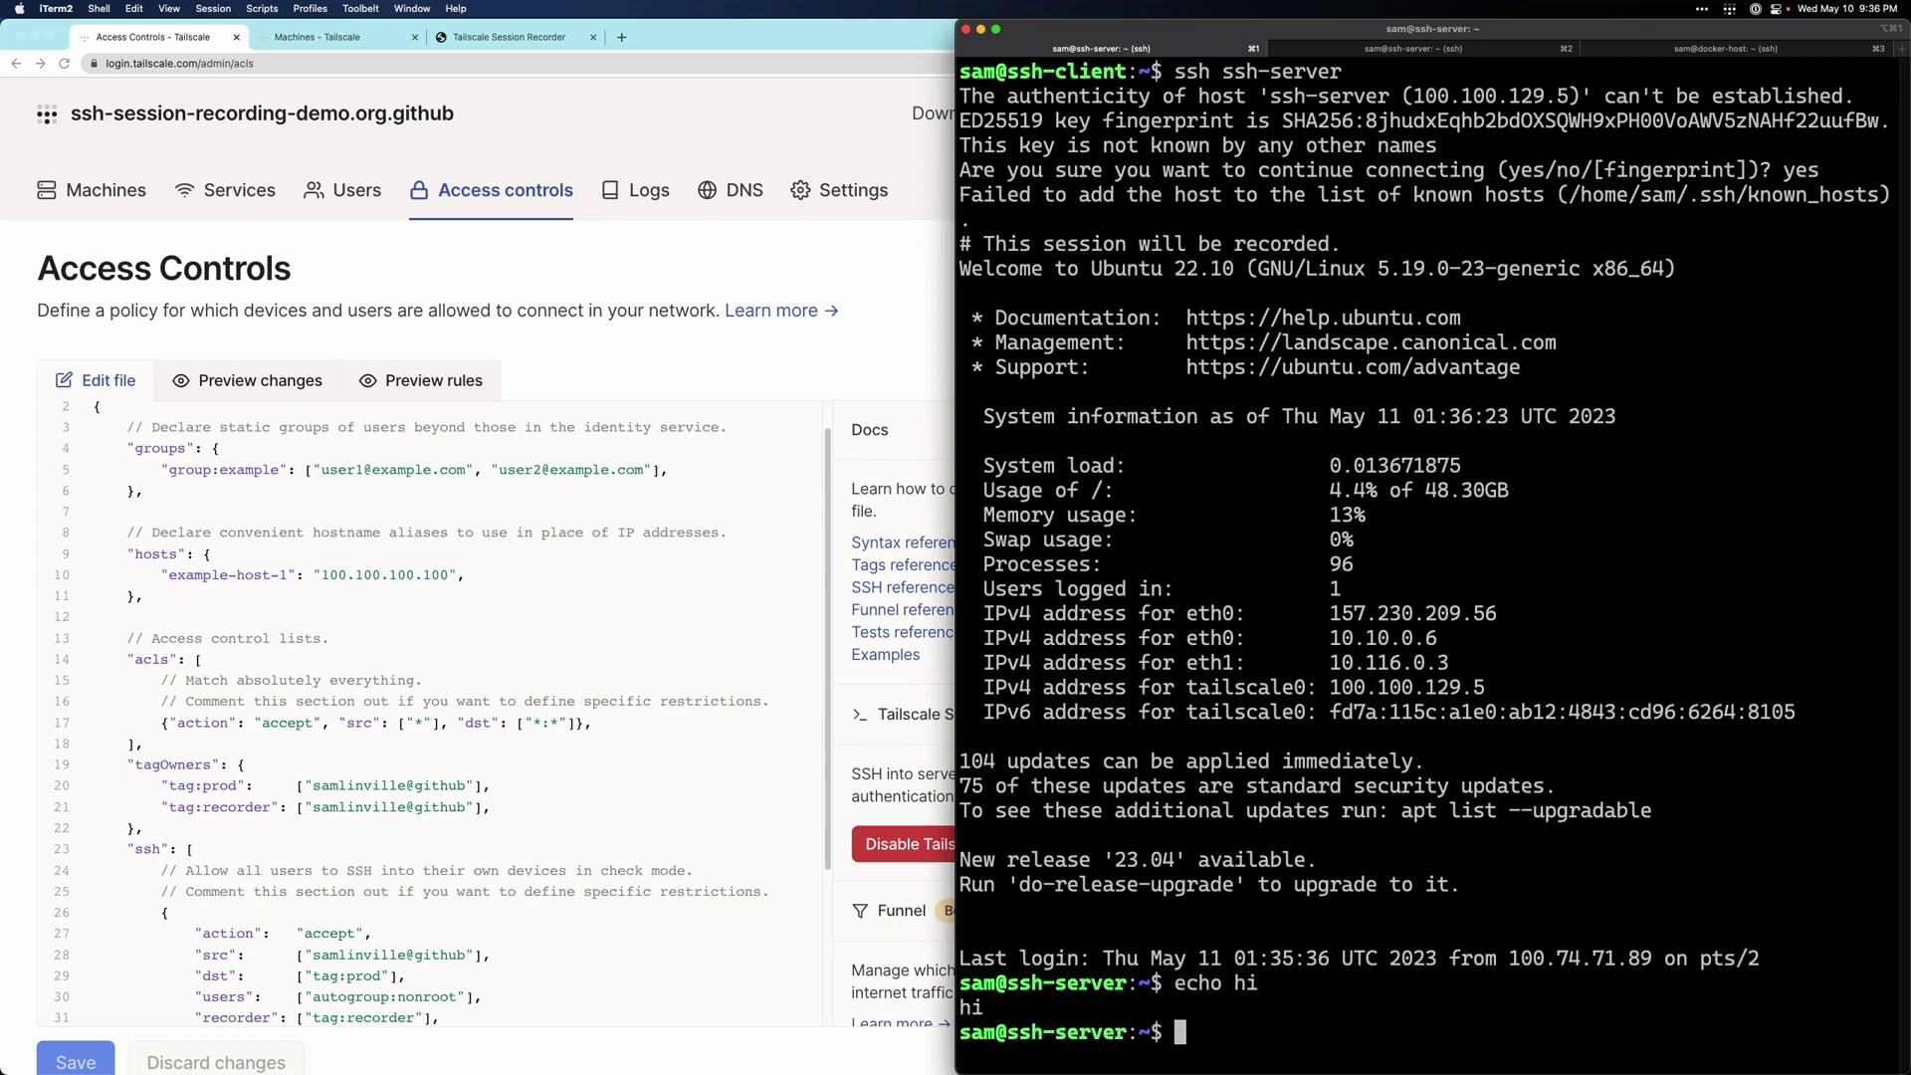
pyautogui.write('sudo su')
pyautogui.press('Return')
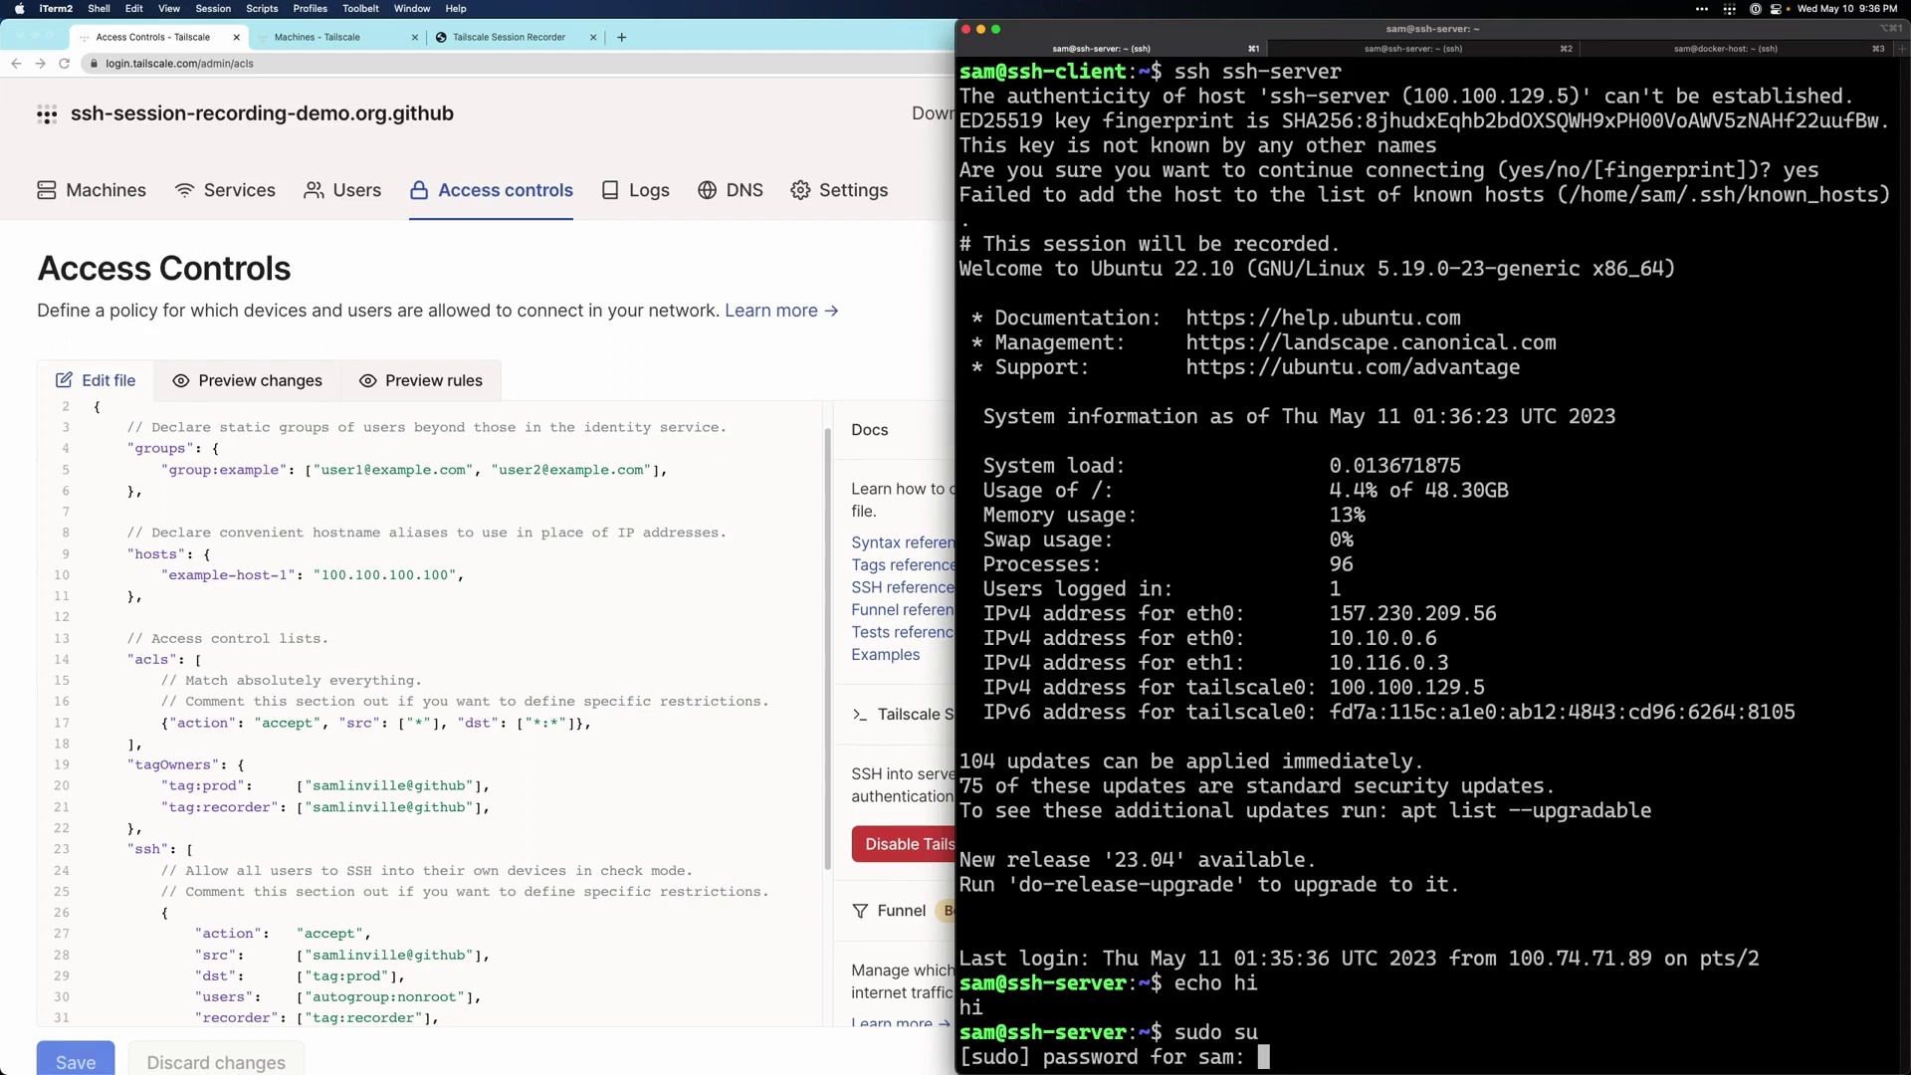
pyautogui.press('Return')
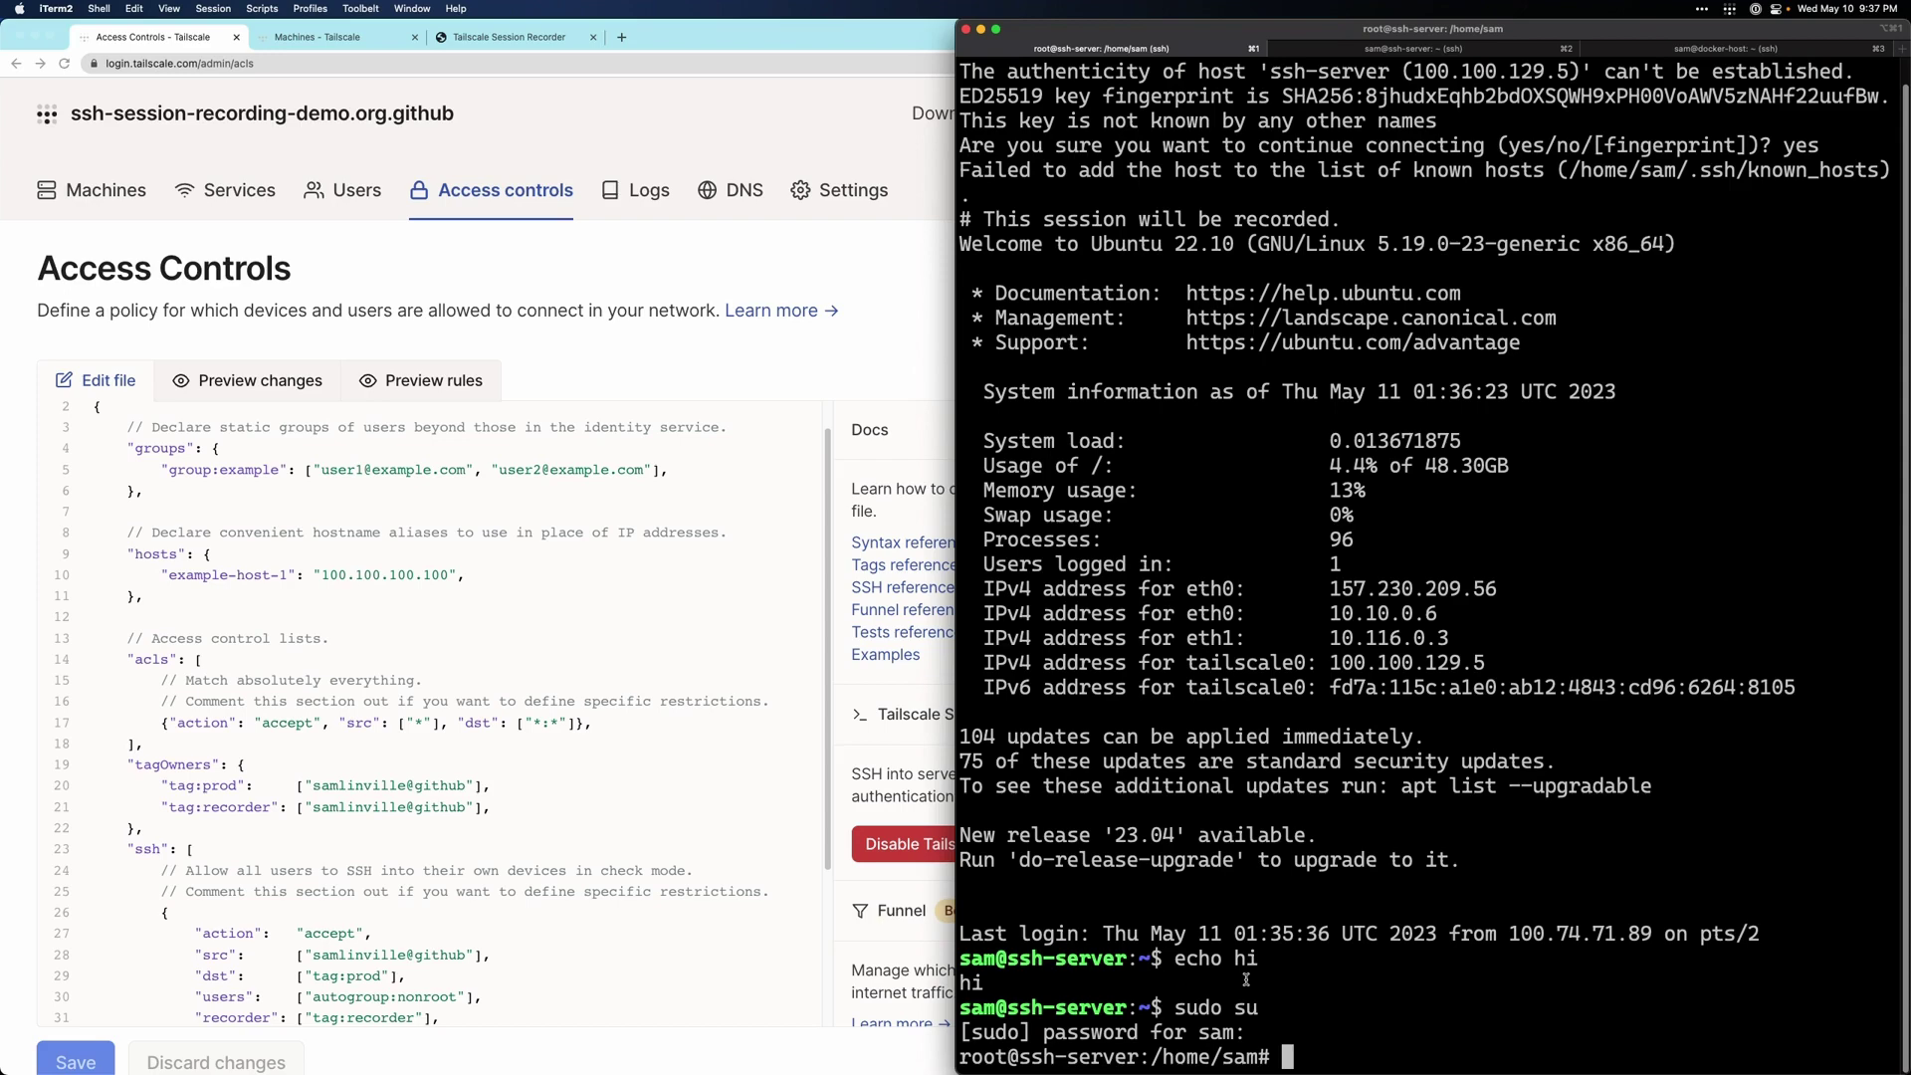
pyautogui.write('exit')
pyautogui.press('Return')
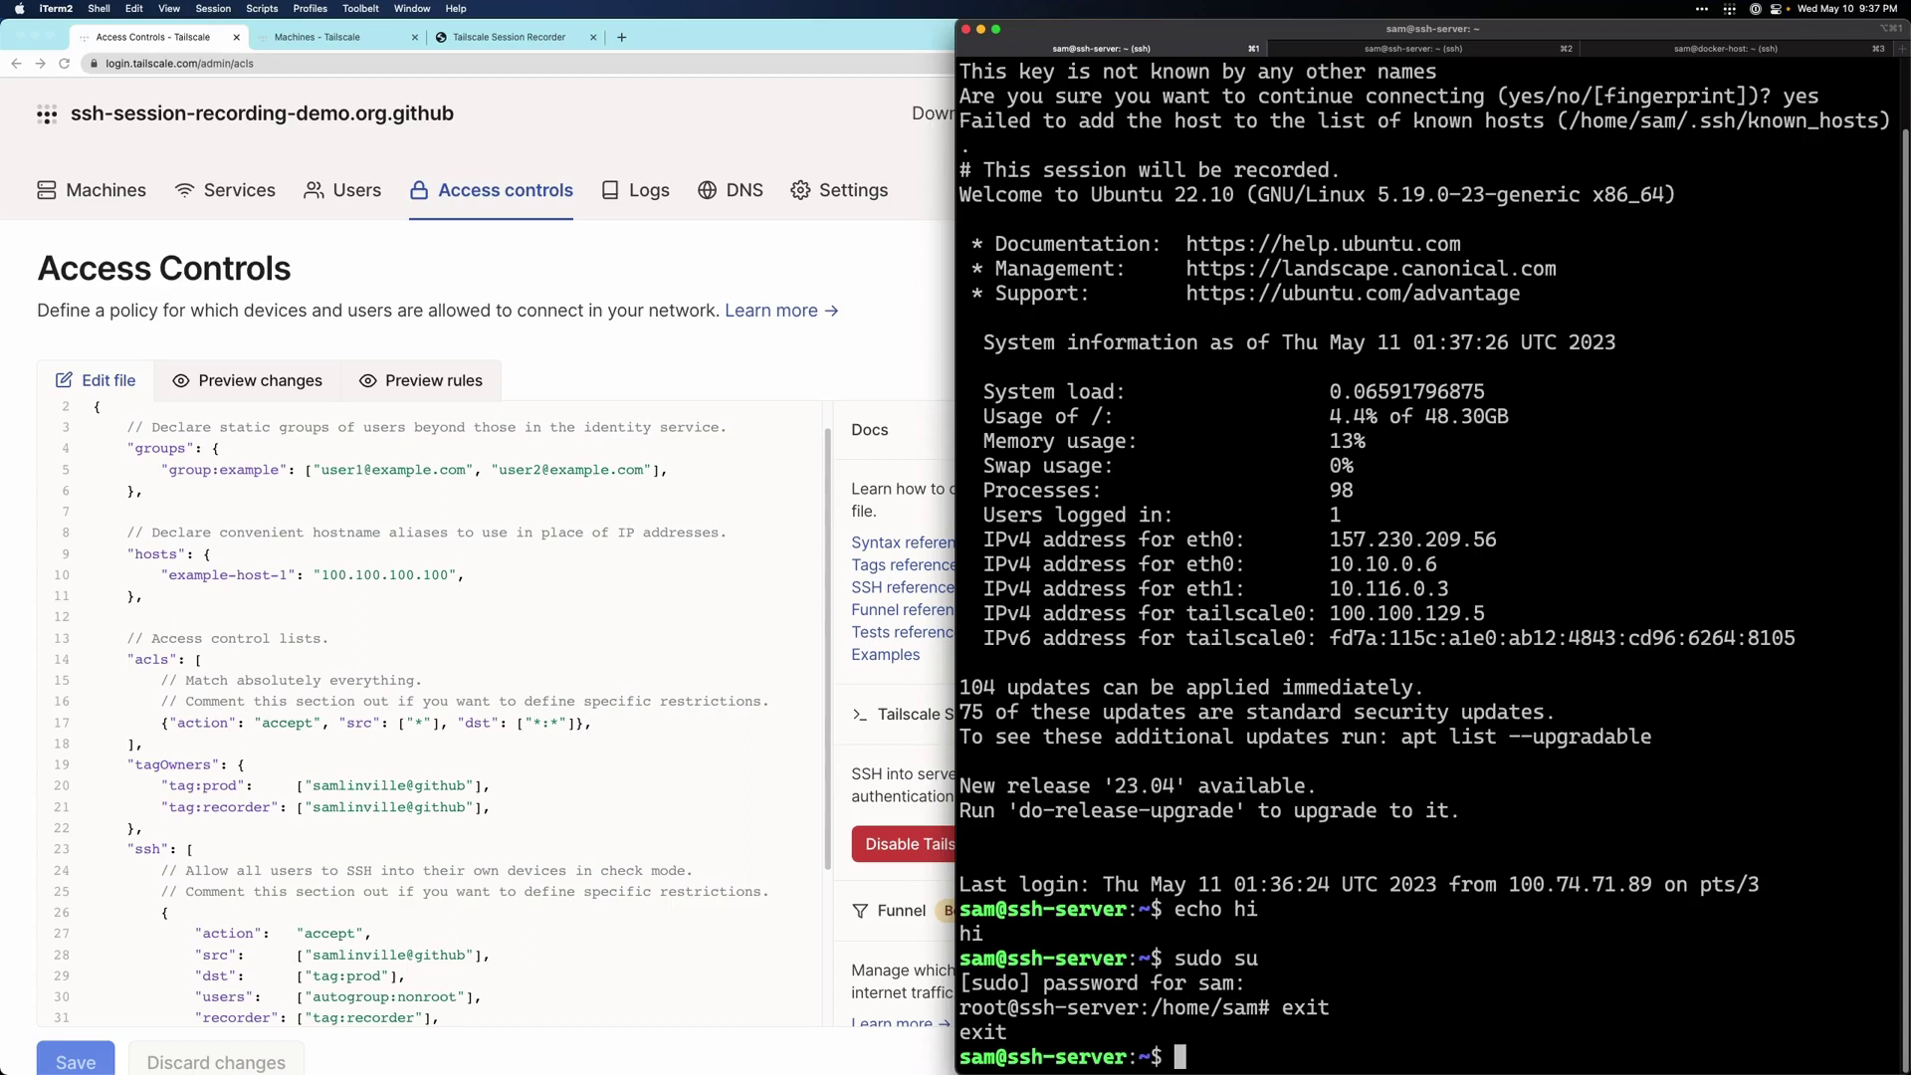
# - Create hello.txt containing hi in nano, then exit the ssh-server session
pyautogui.write('nano hello.txt')
pyautogui.press('Return')
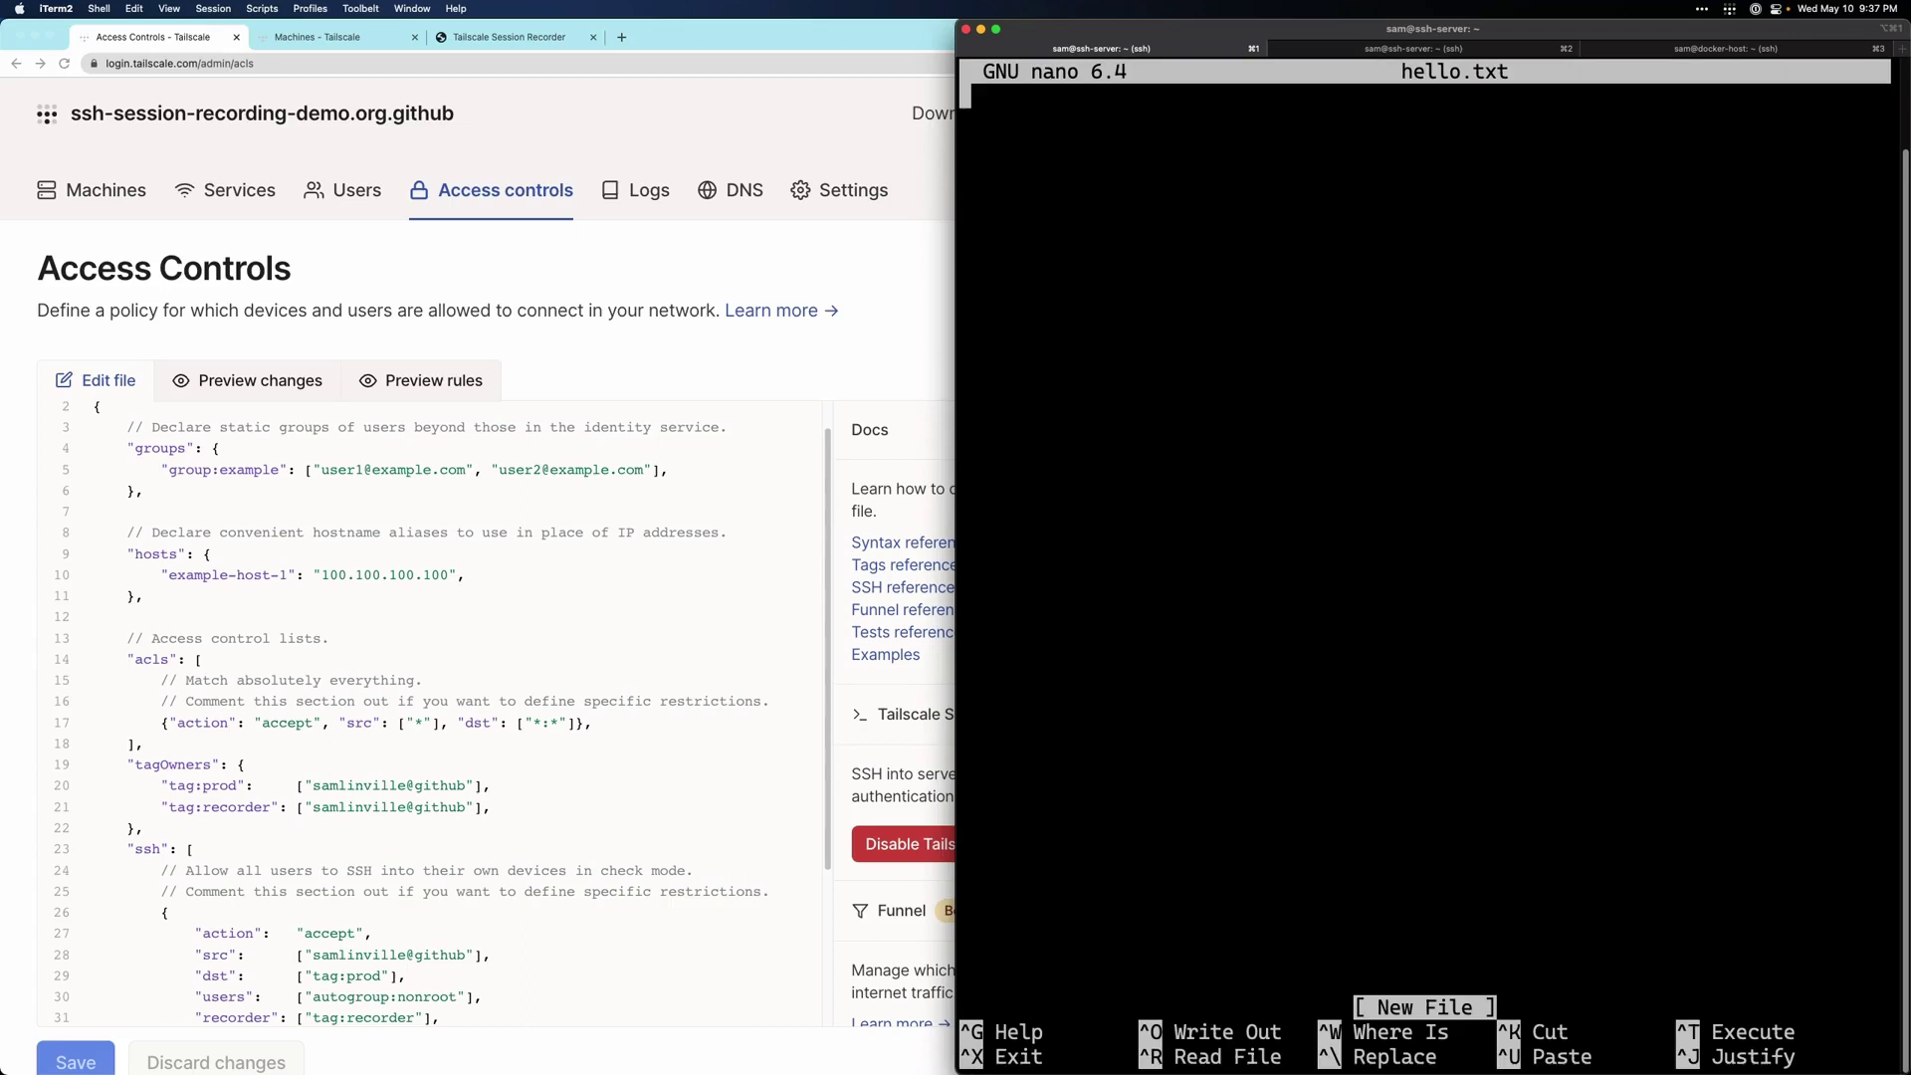
pyautogui.write('hi')
pyautogui.hotkey('ctrl', 'x')
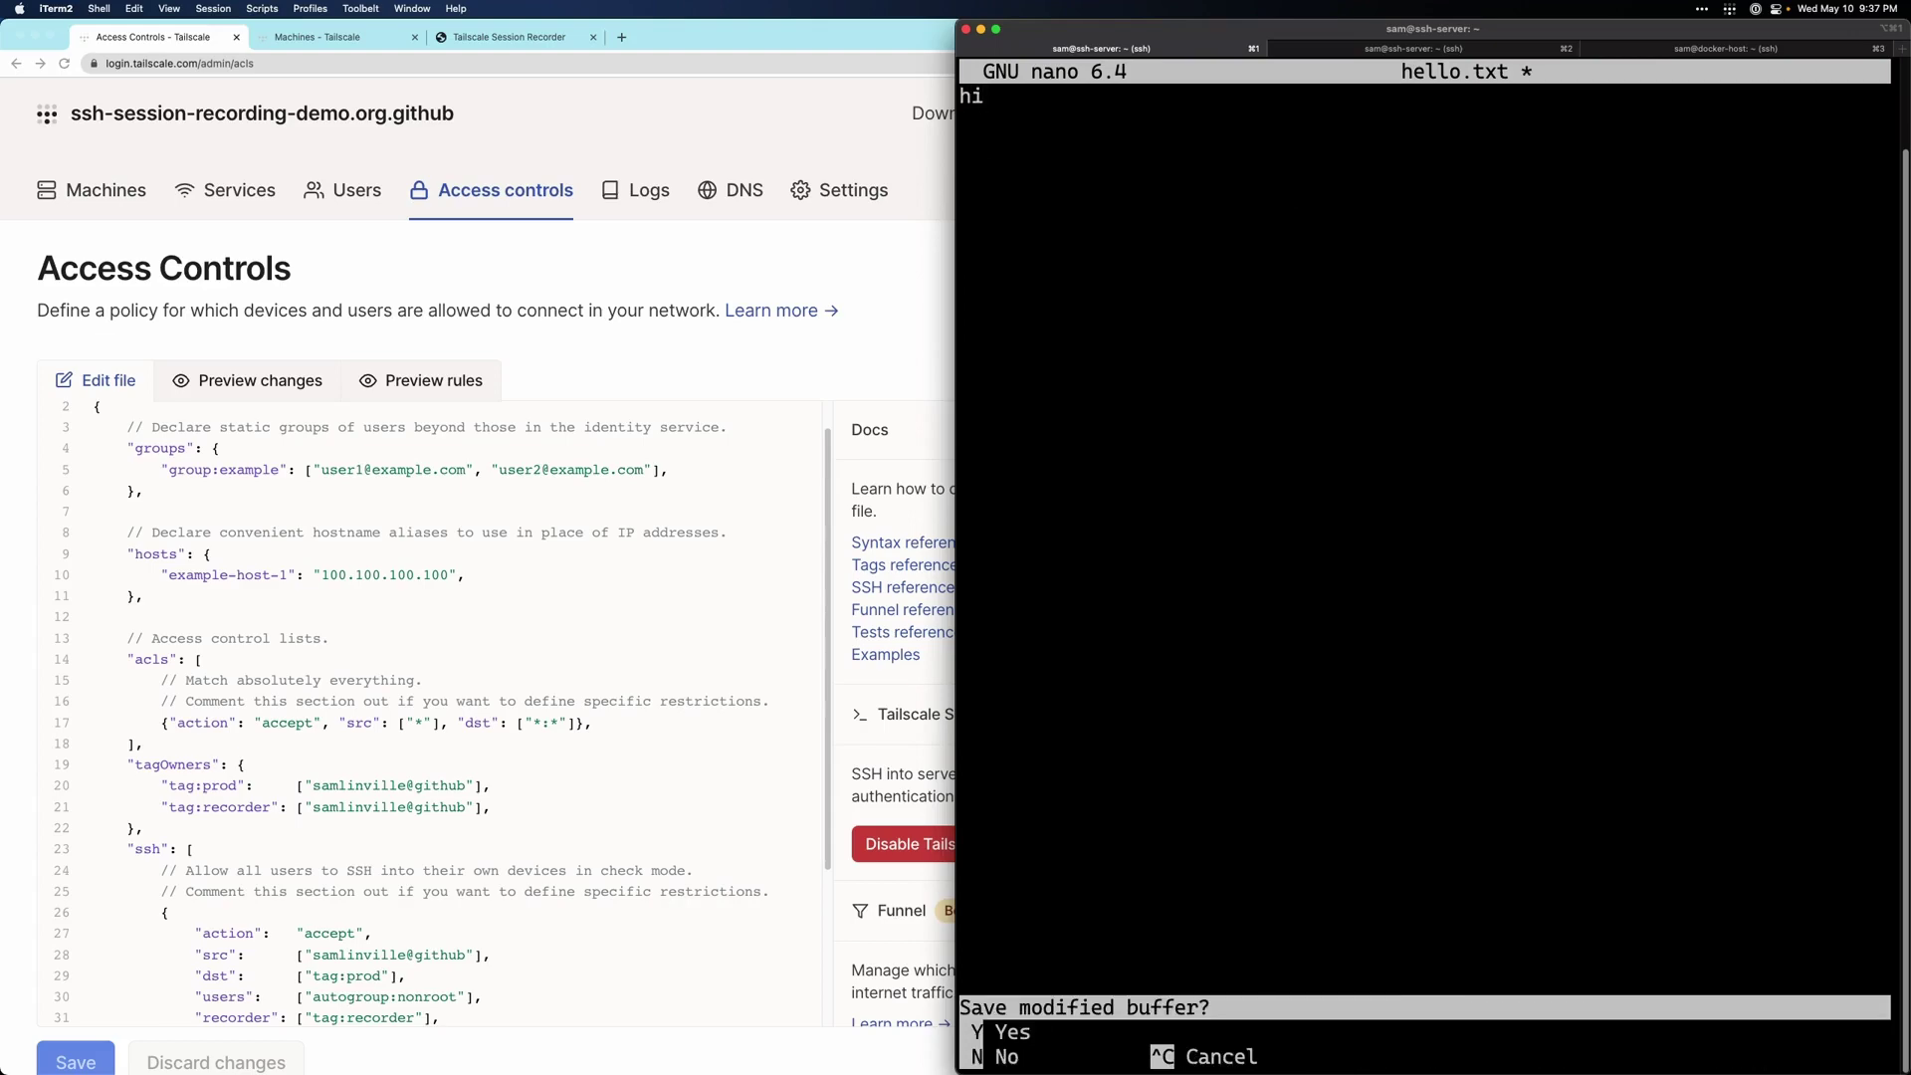
pyautogui.press('y')
pyautogui.press('Return')
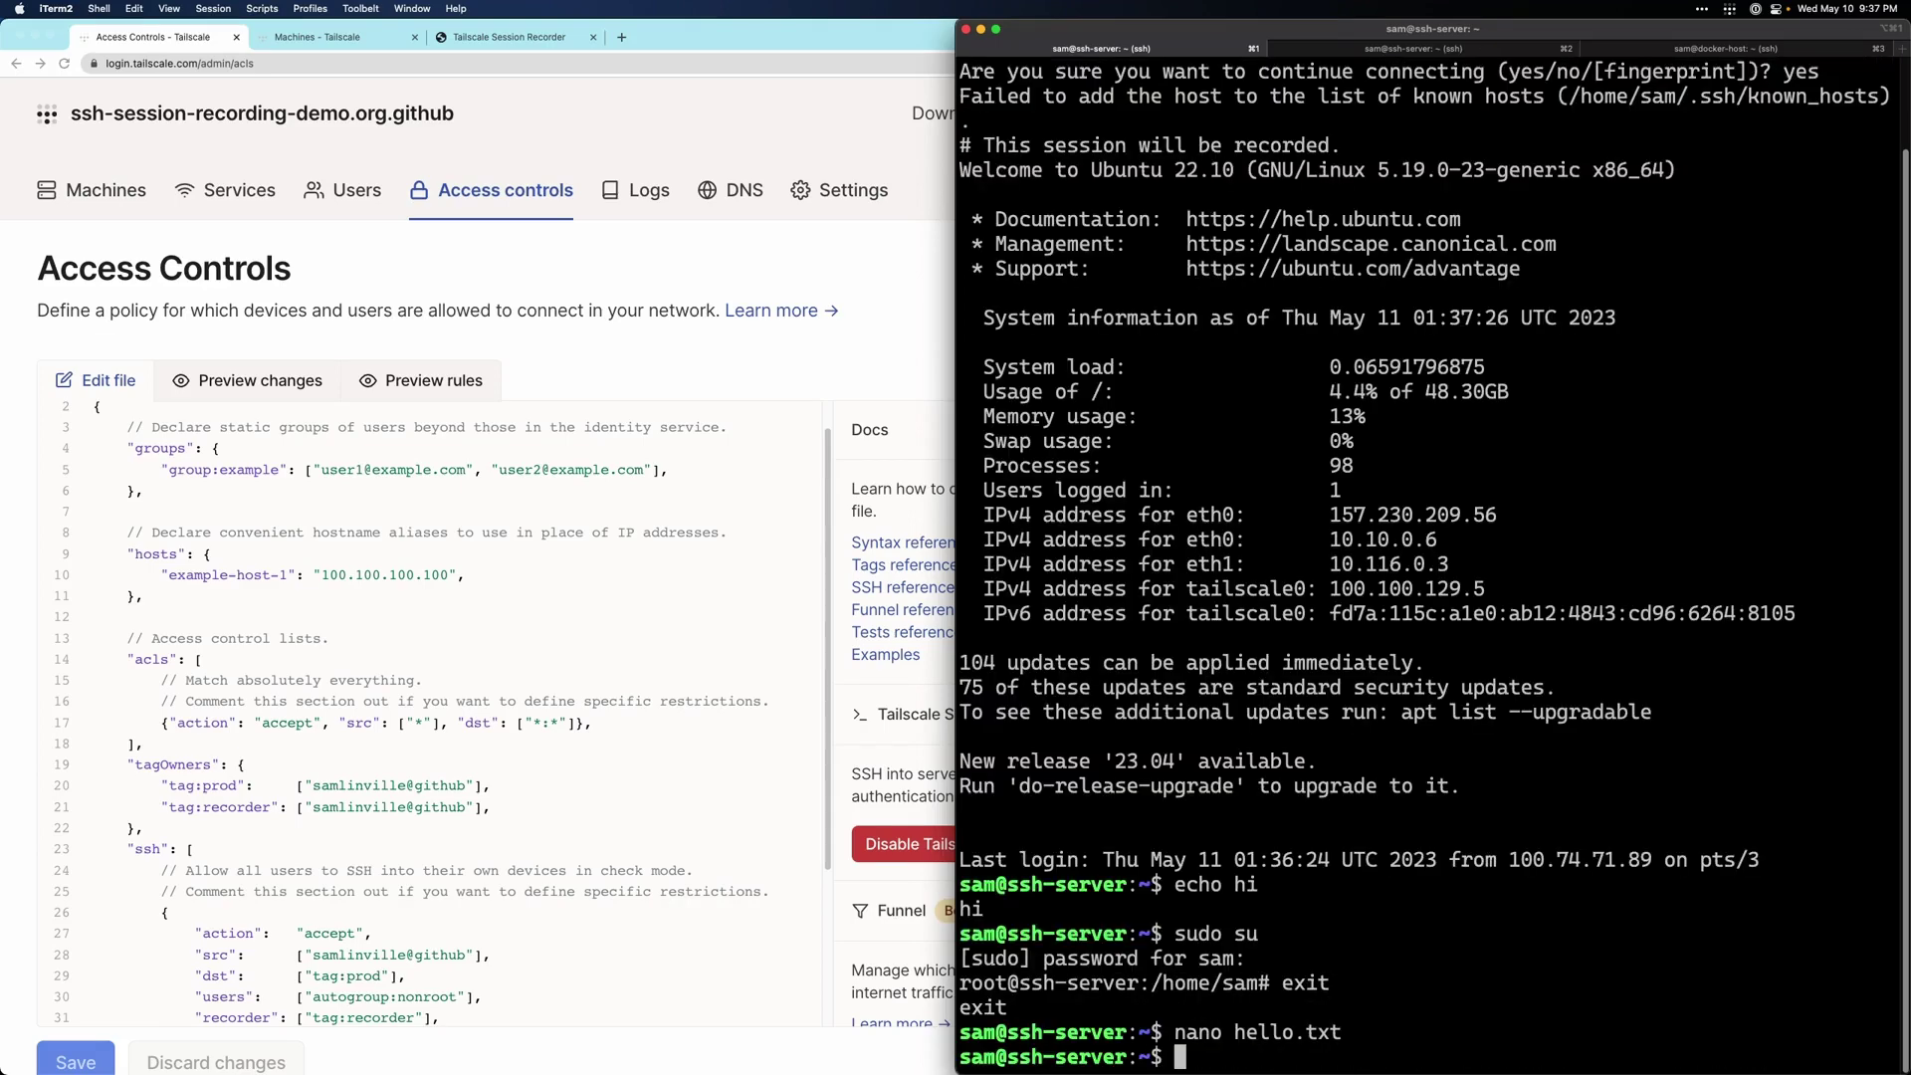
pyautogui.write('exit')
pyautogui.press('Return')
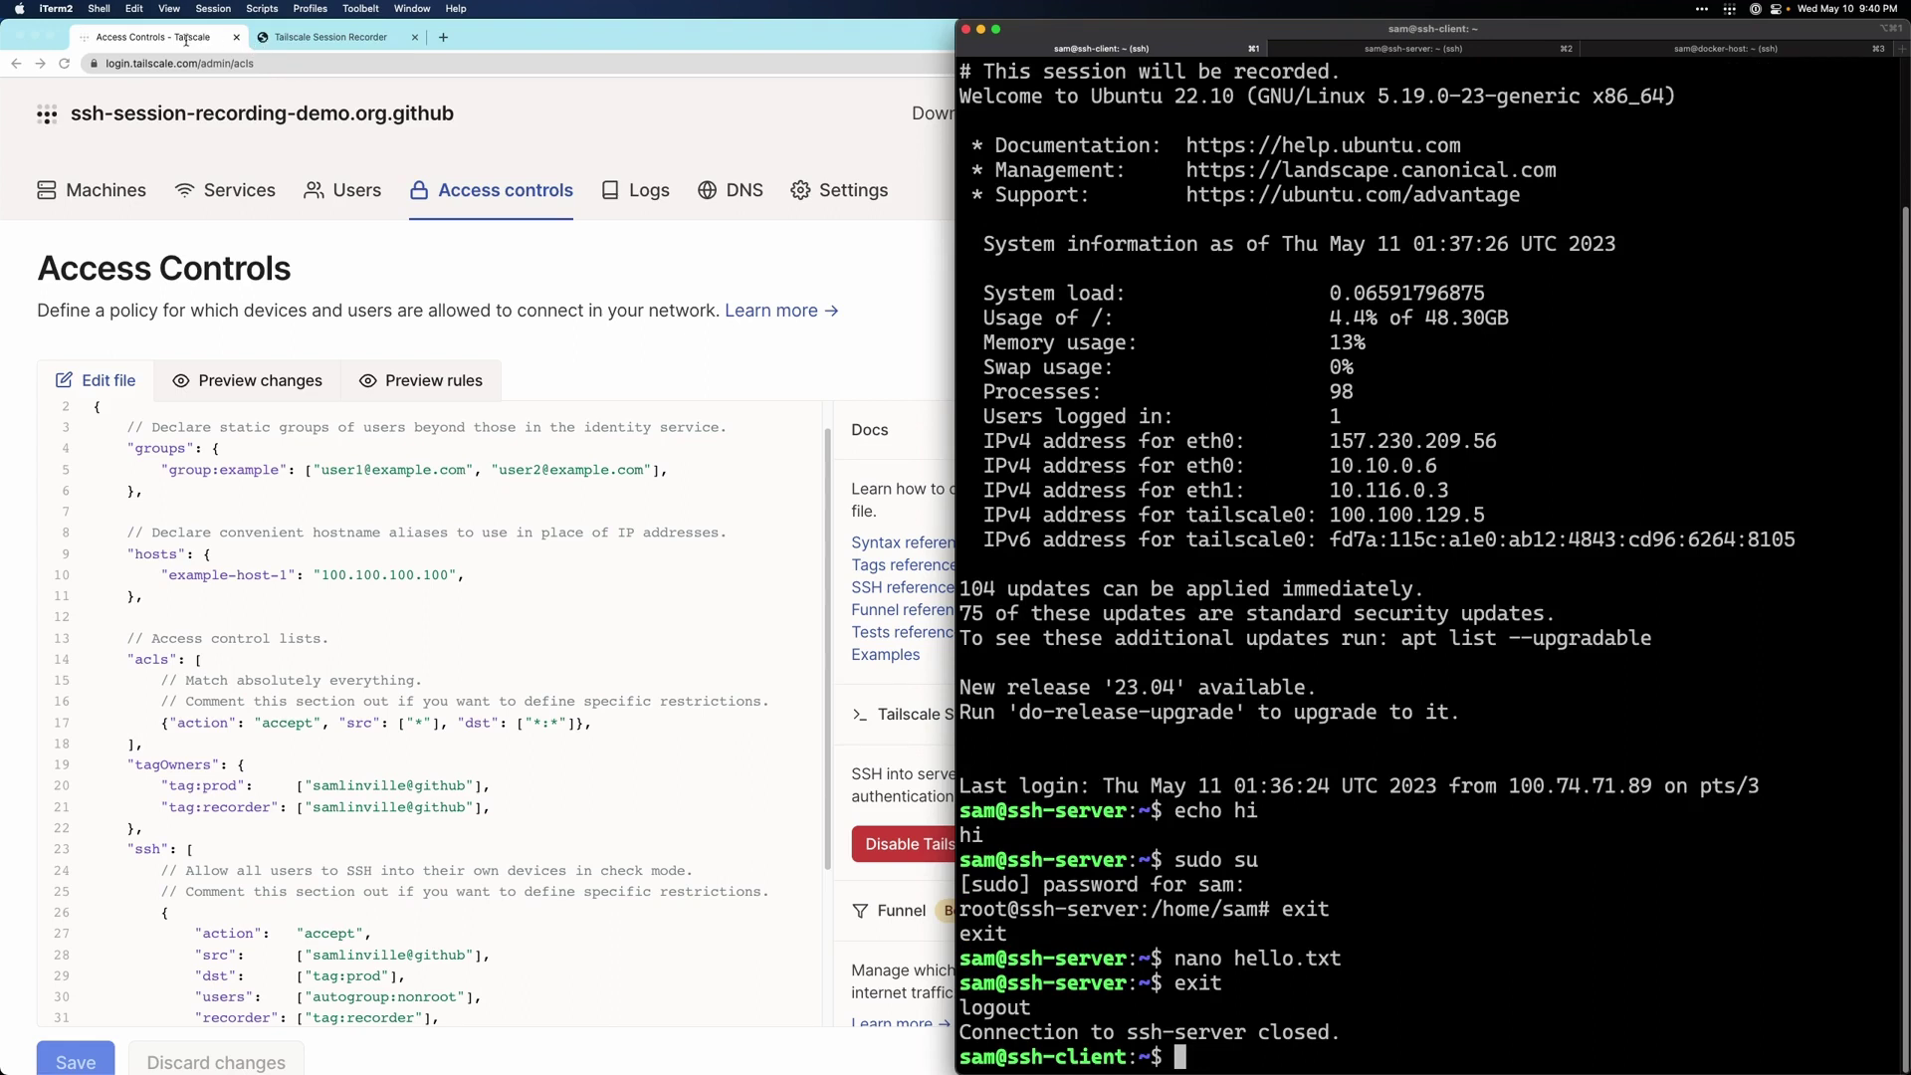
# - Replay the recorded ssh-client to ssh-server session through to logout, then go back to the recordings list
pyautogui.click(278, 38)
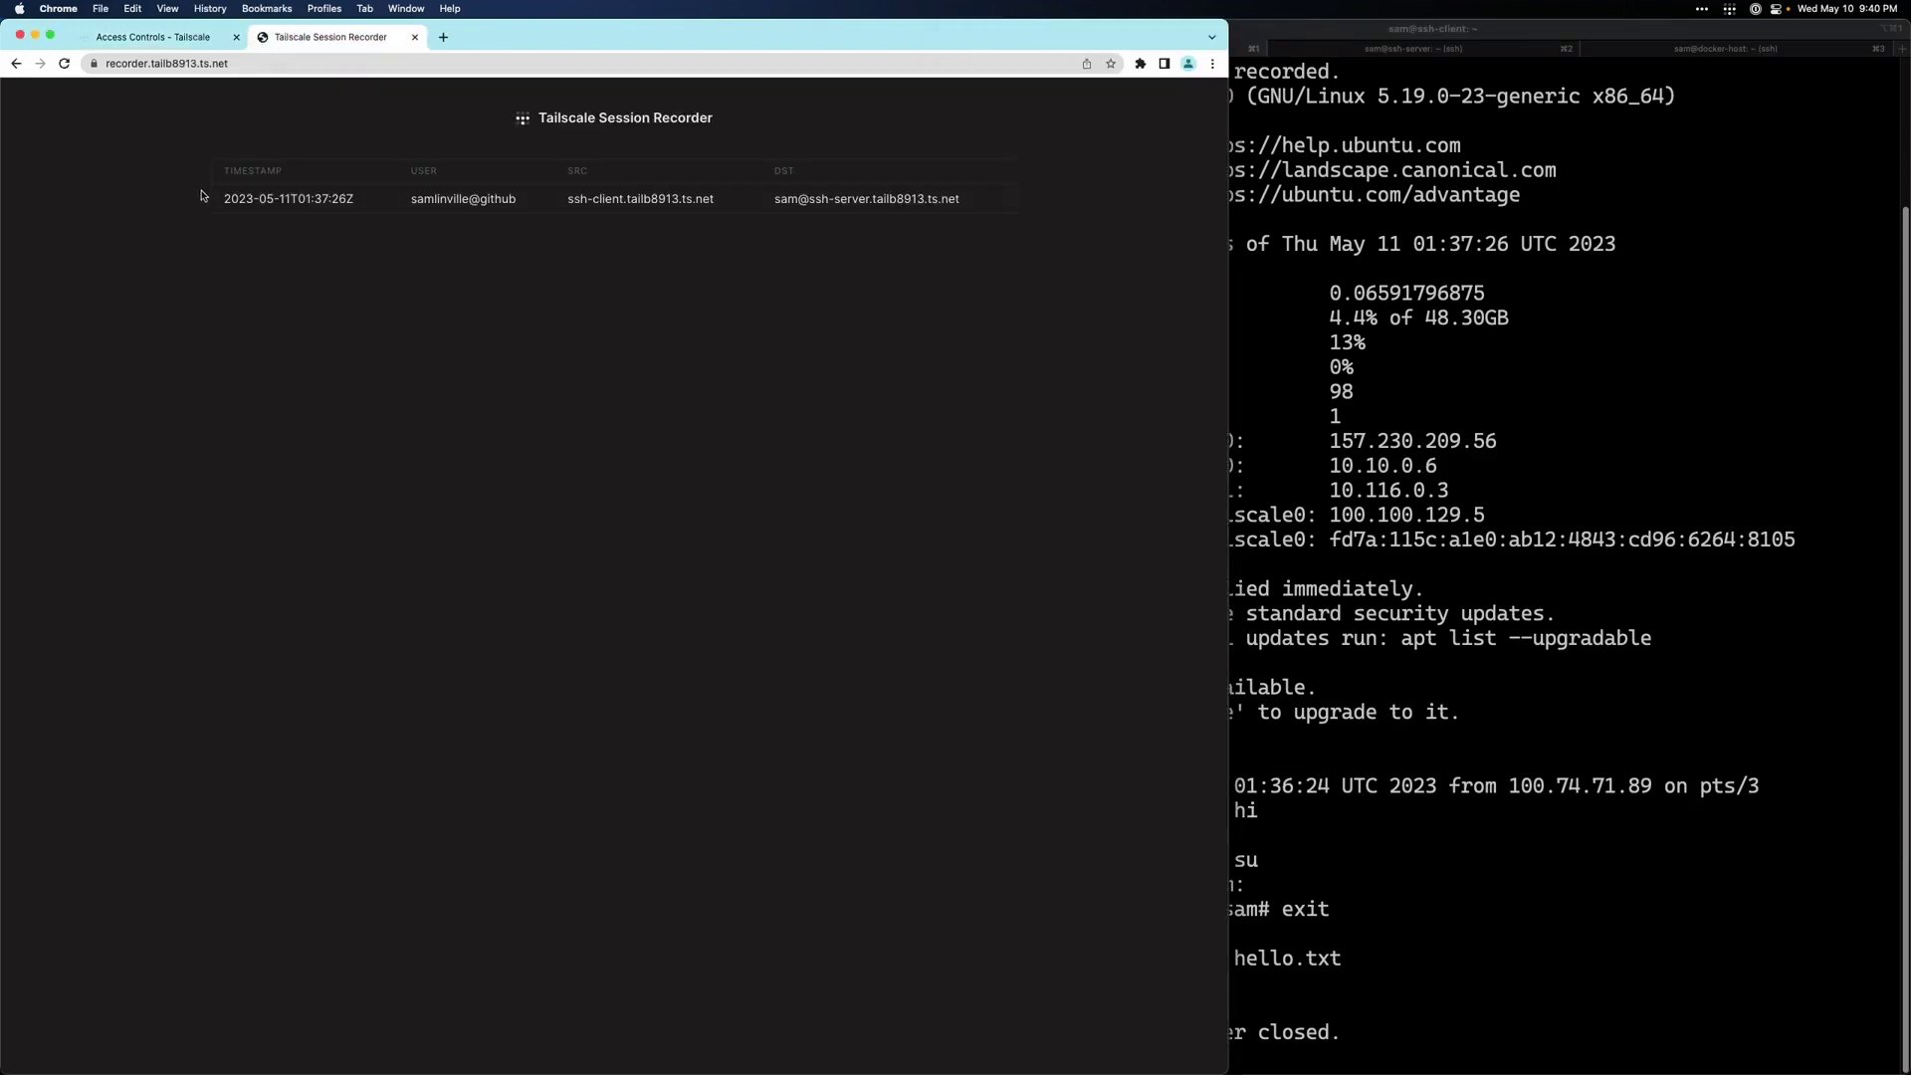
pyautogui.click(609, 202)
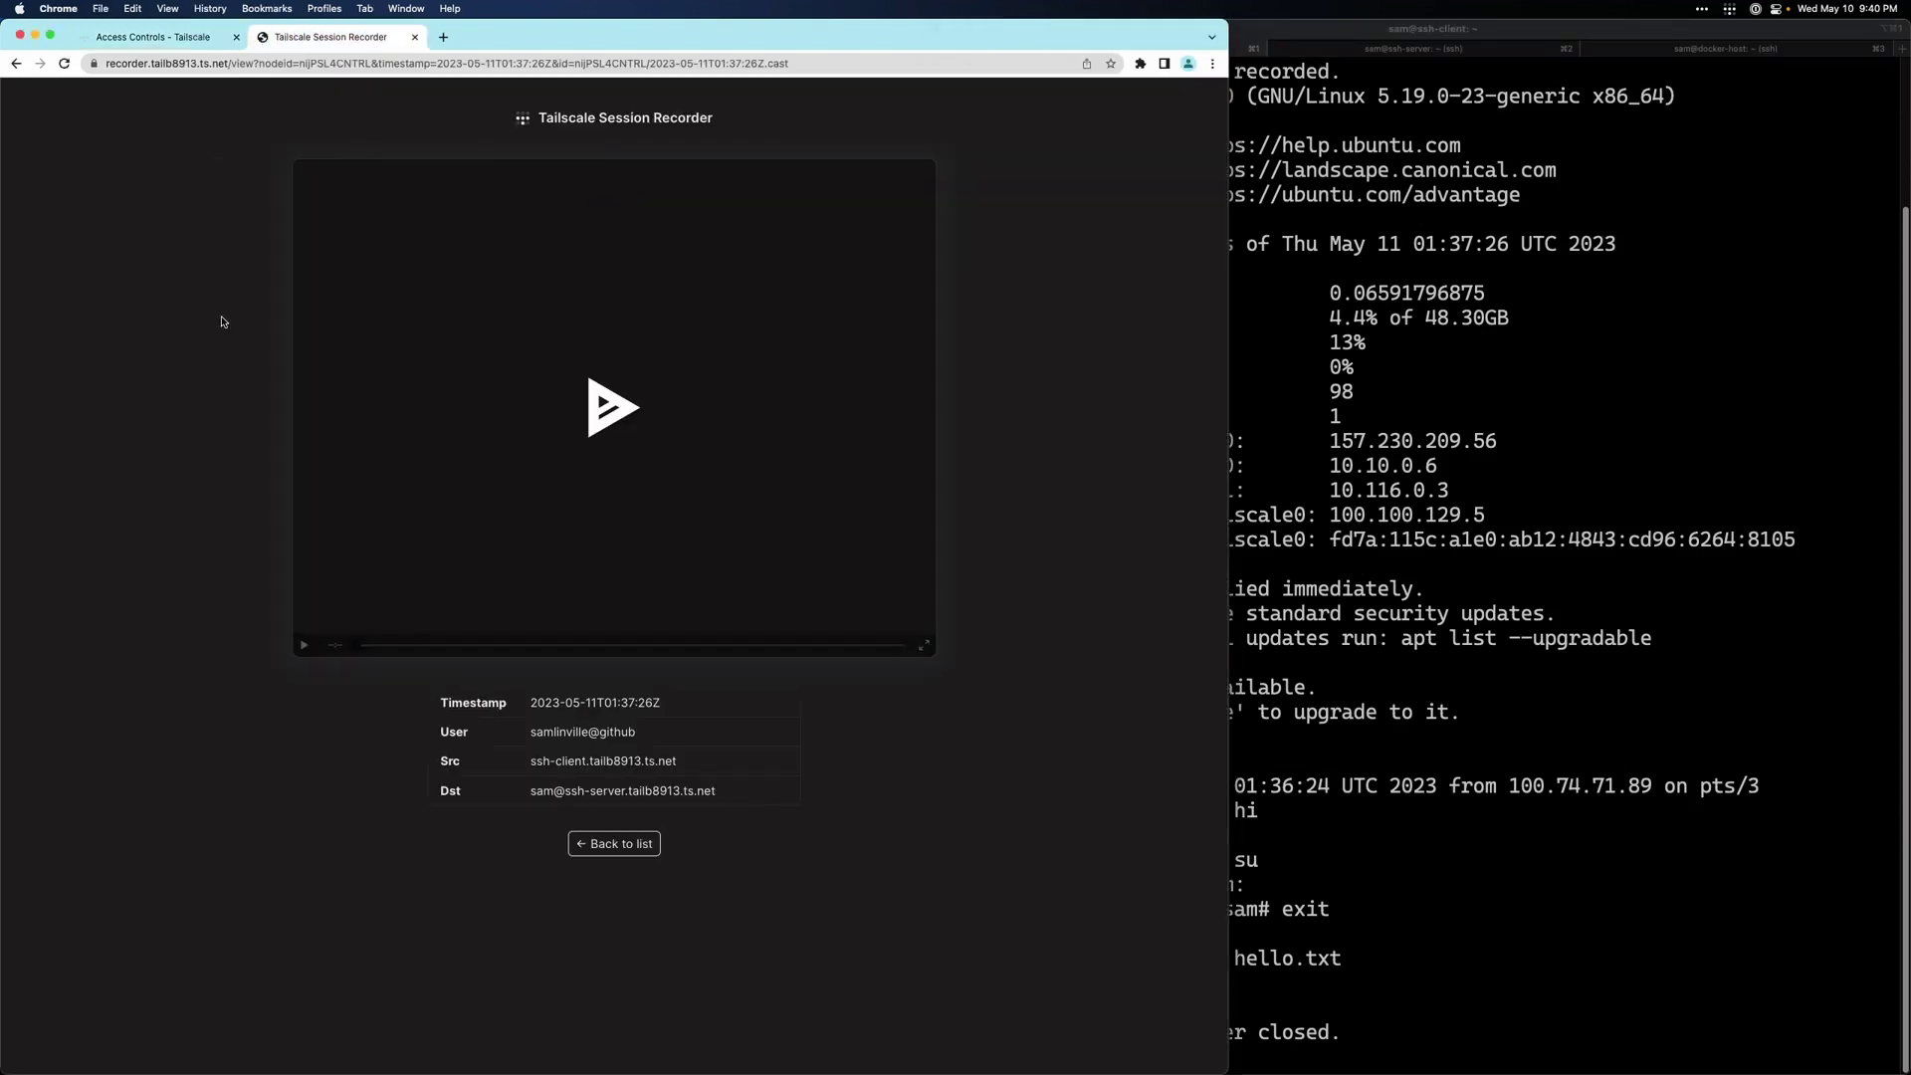
pyautogui.click(692, 504)
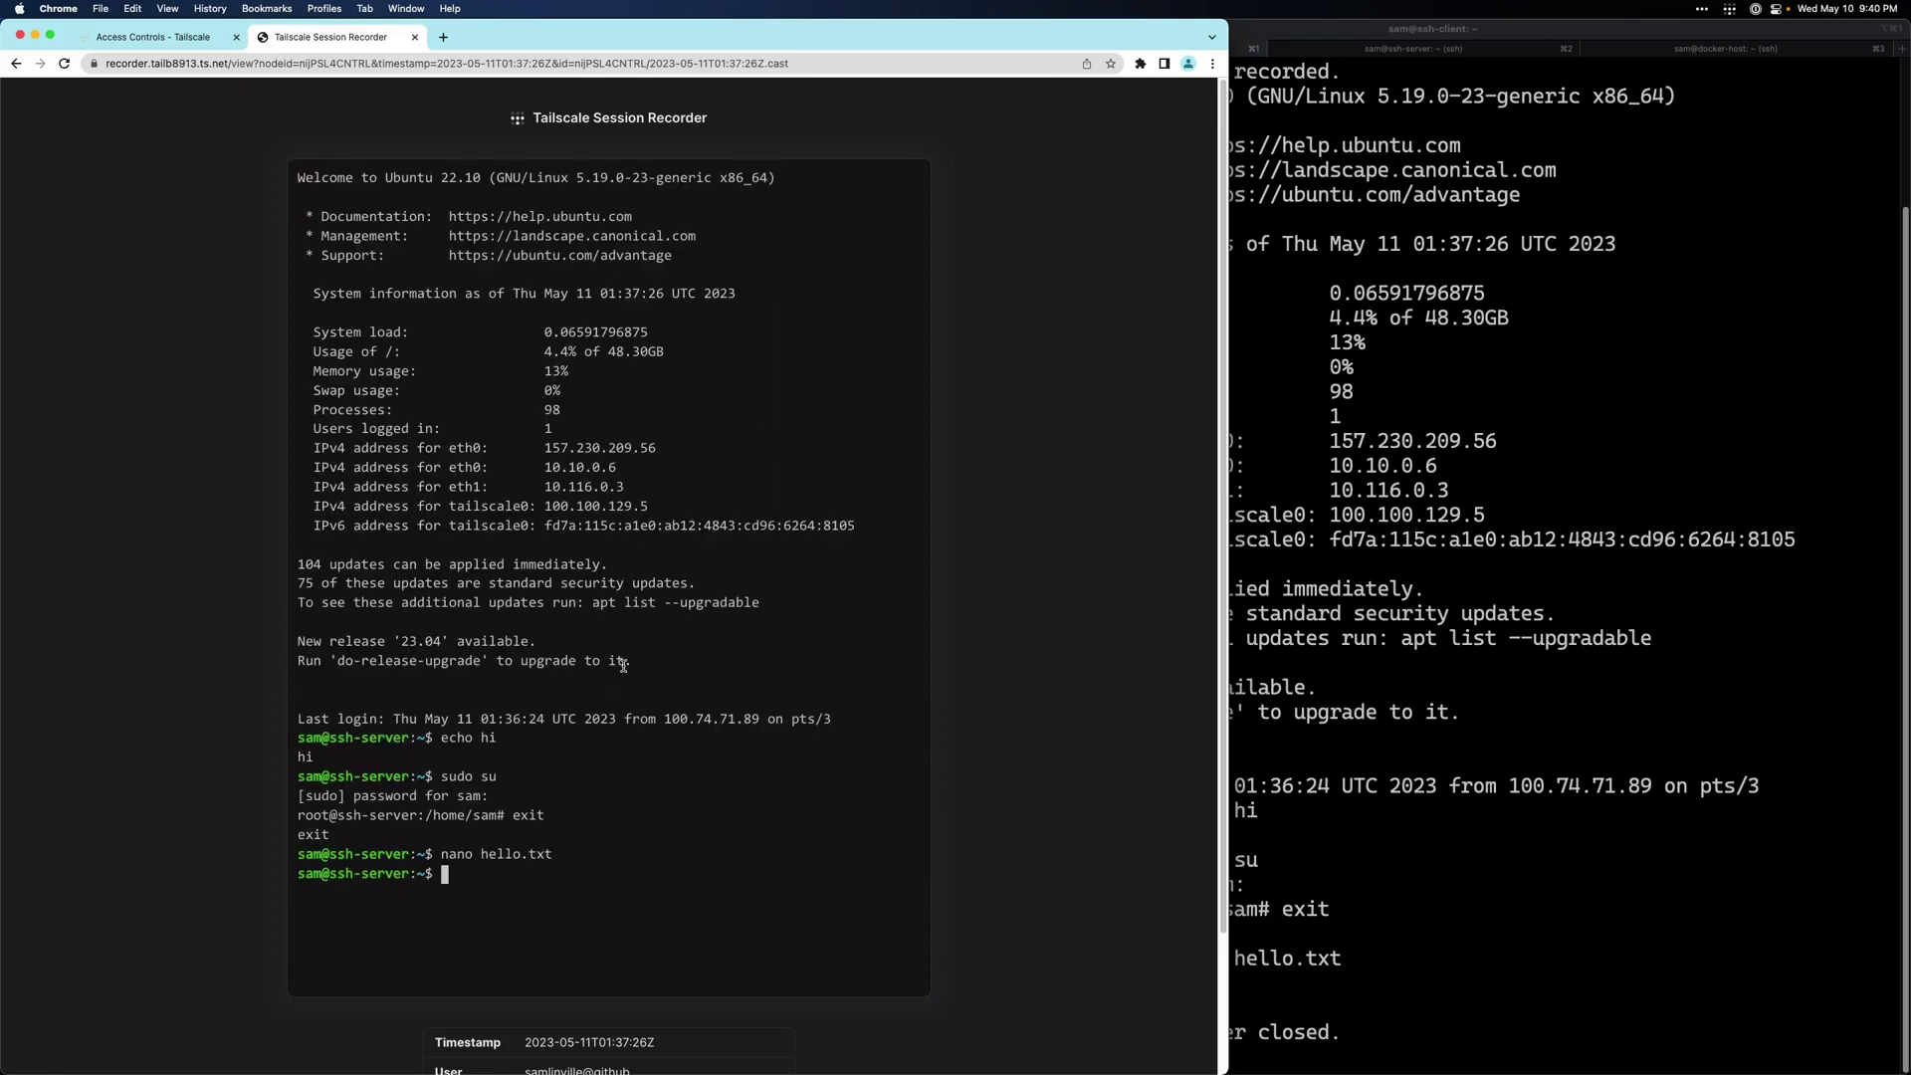
pyautogui.scroll(-1, 953, 829)
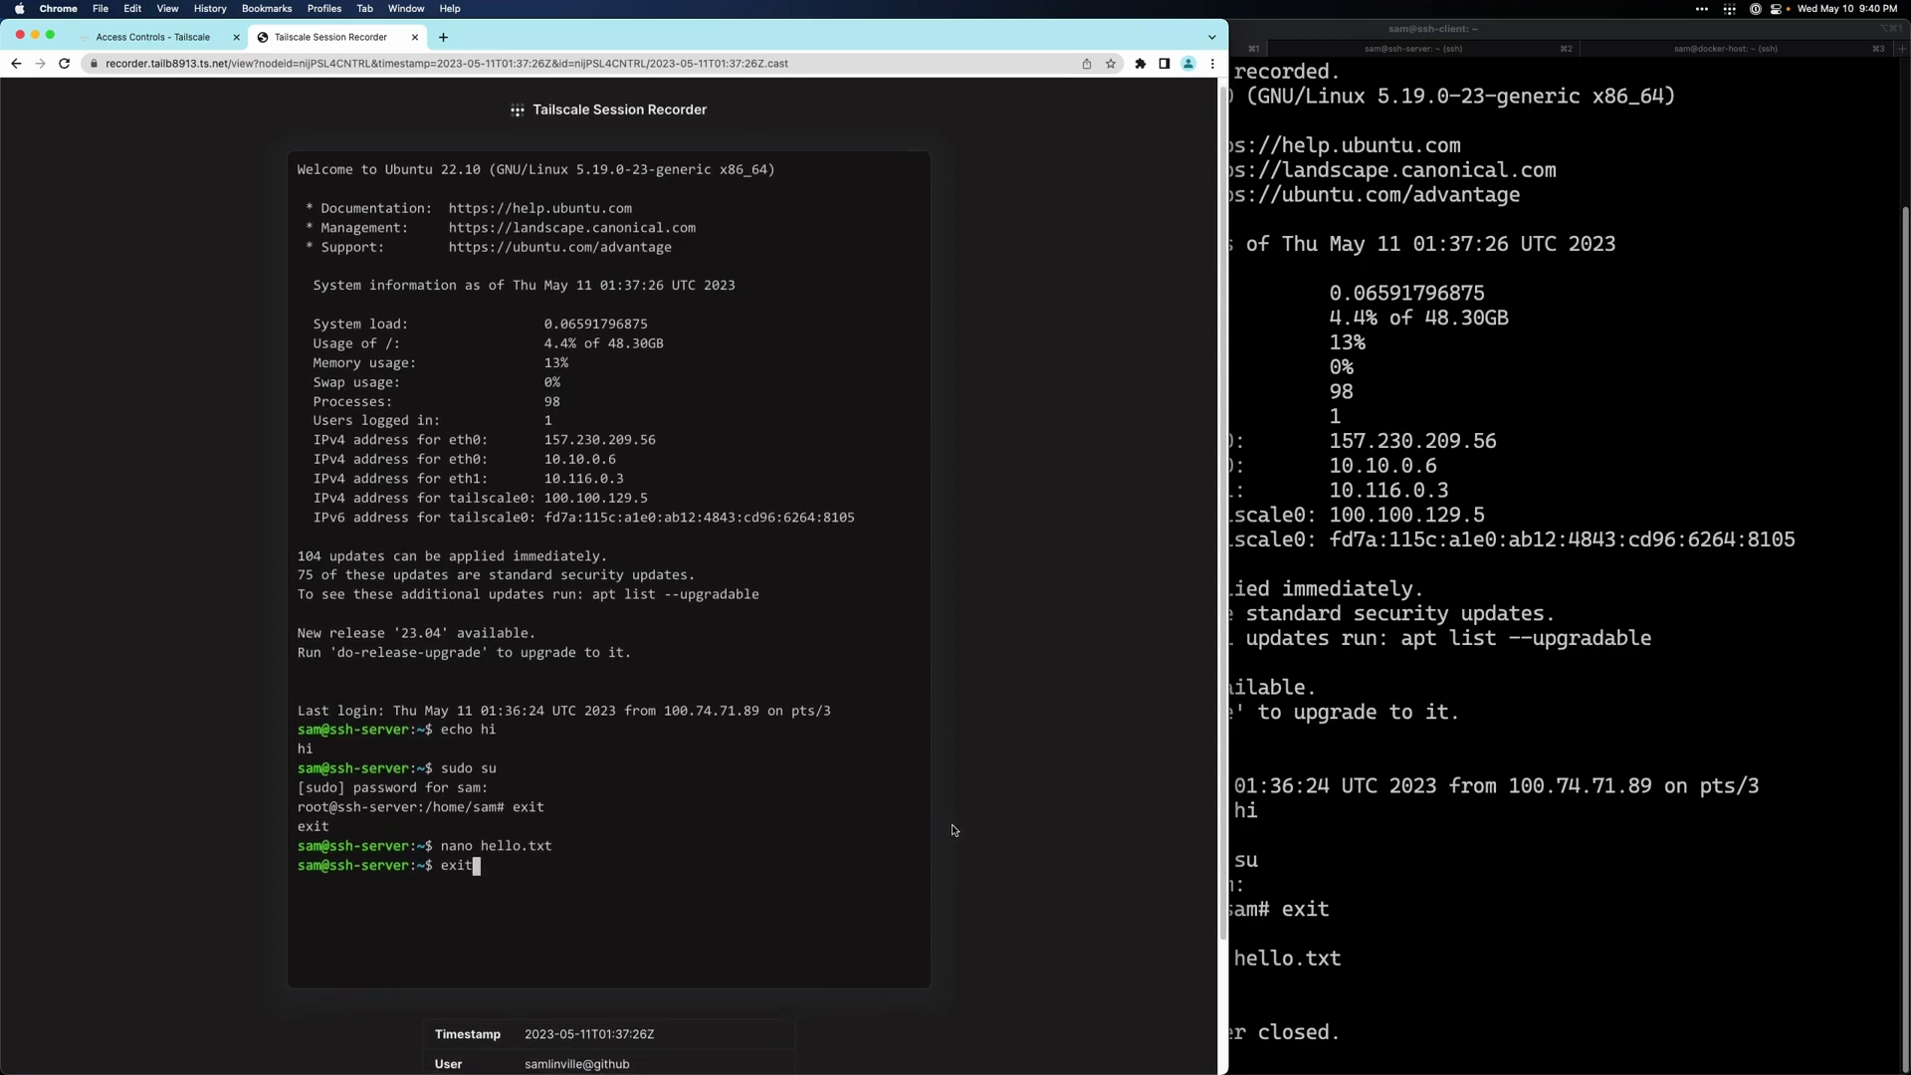
pyautogui.scroll(-1, 952, 829)
pyautogui.scroll(-5, 953, 829)
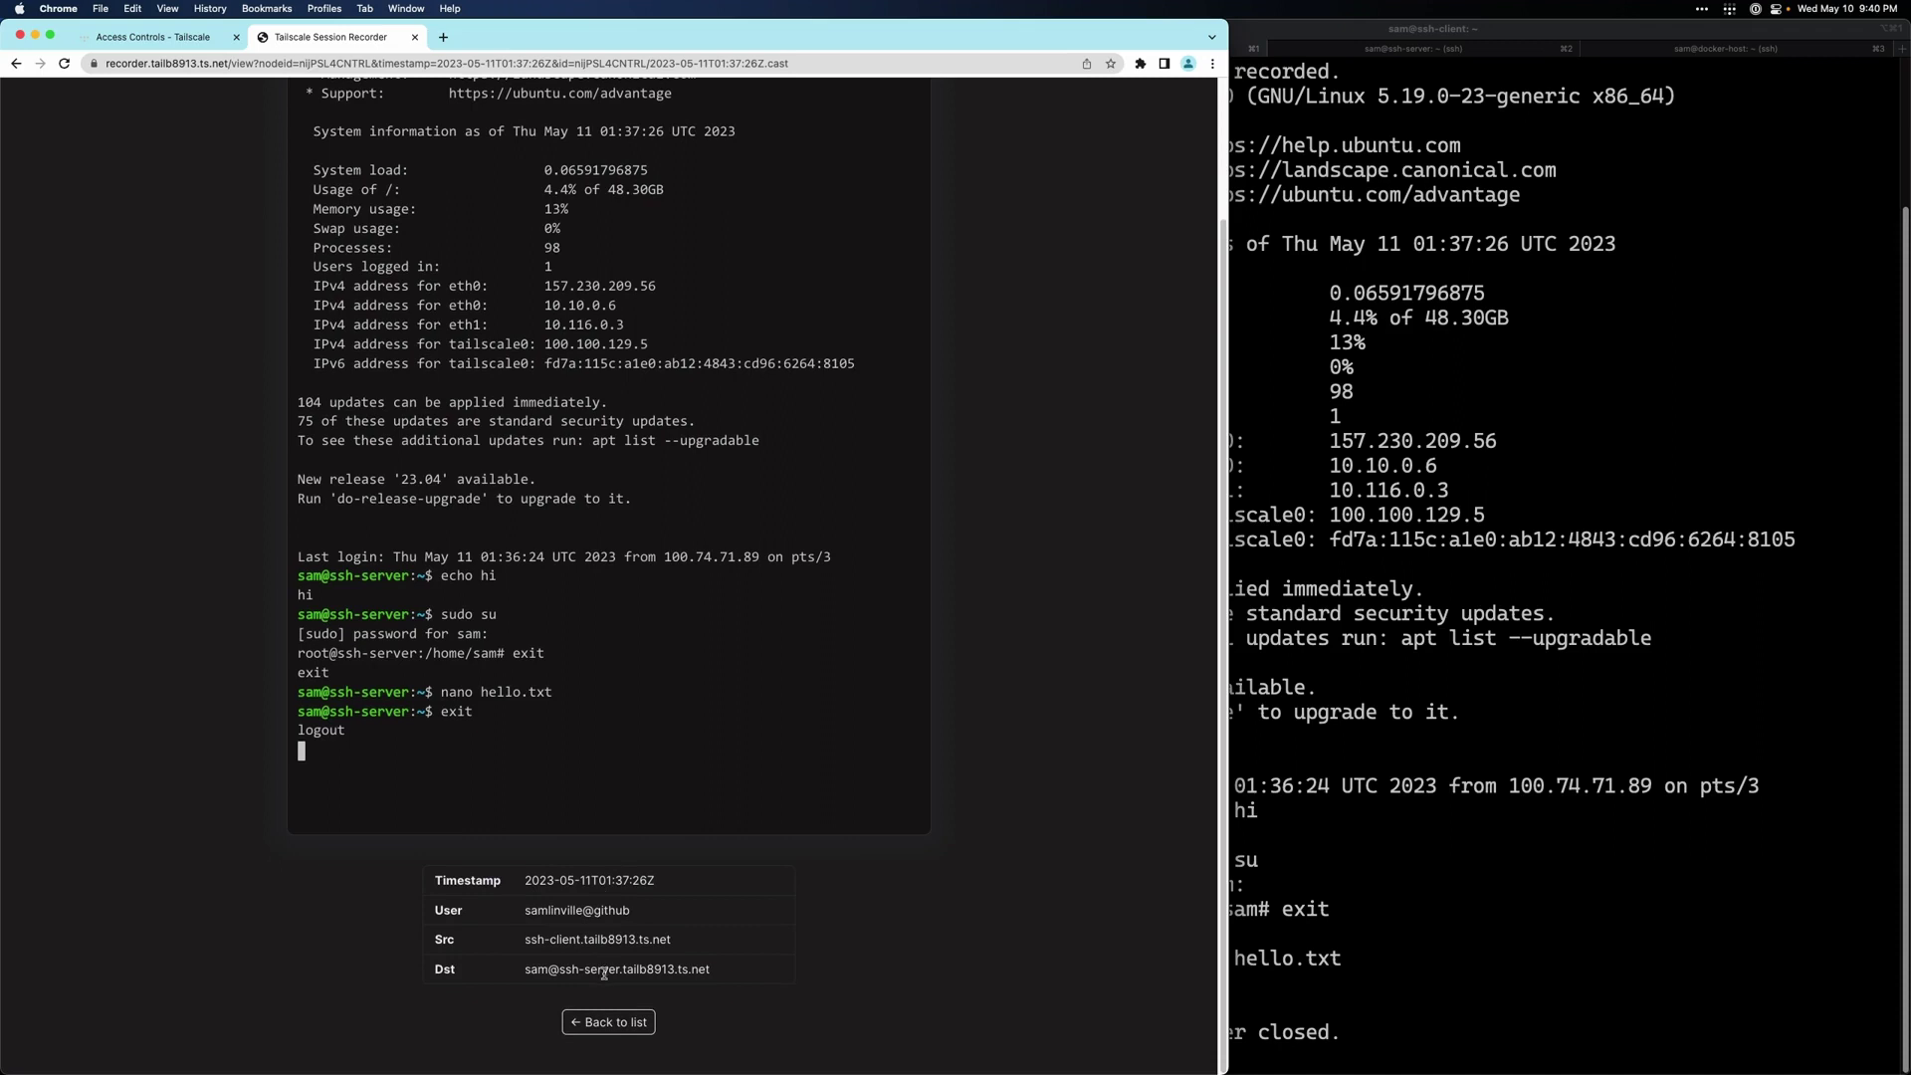
pyautogui.click(616, 1026)
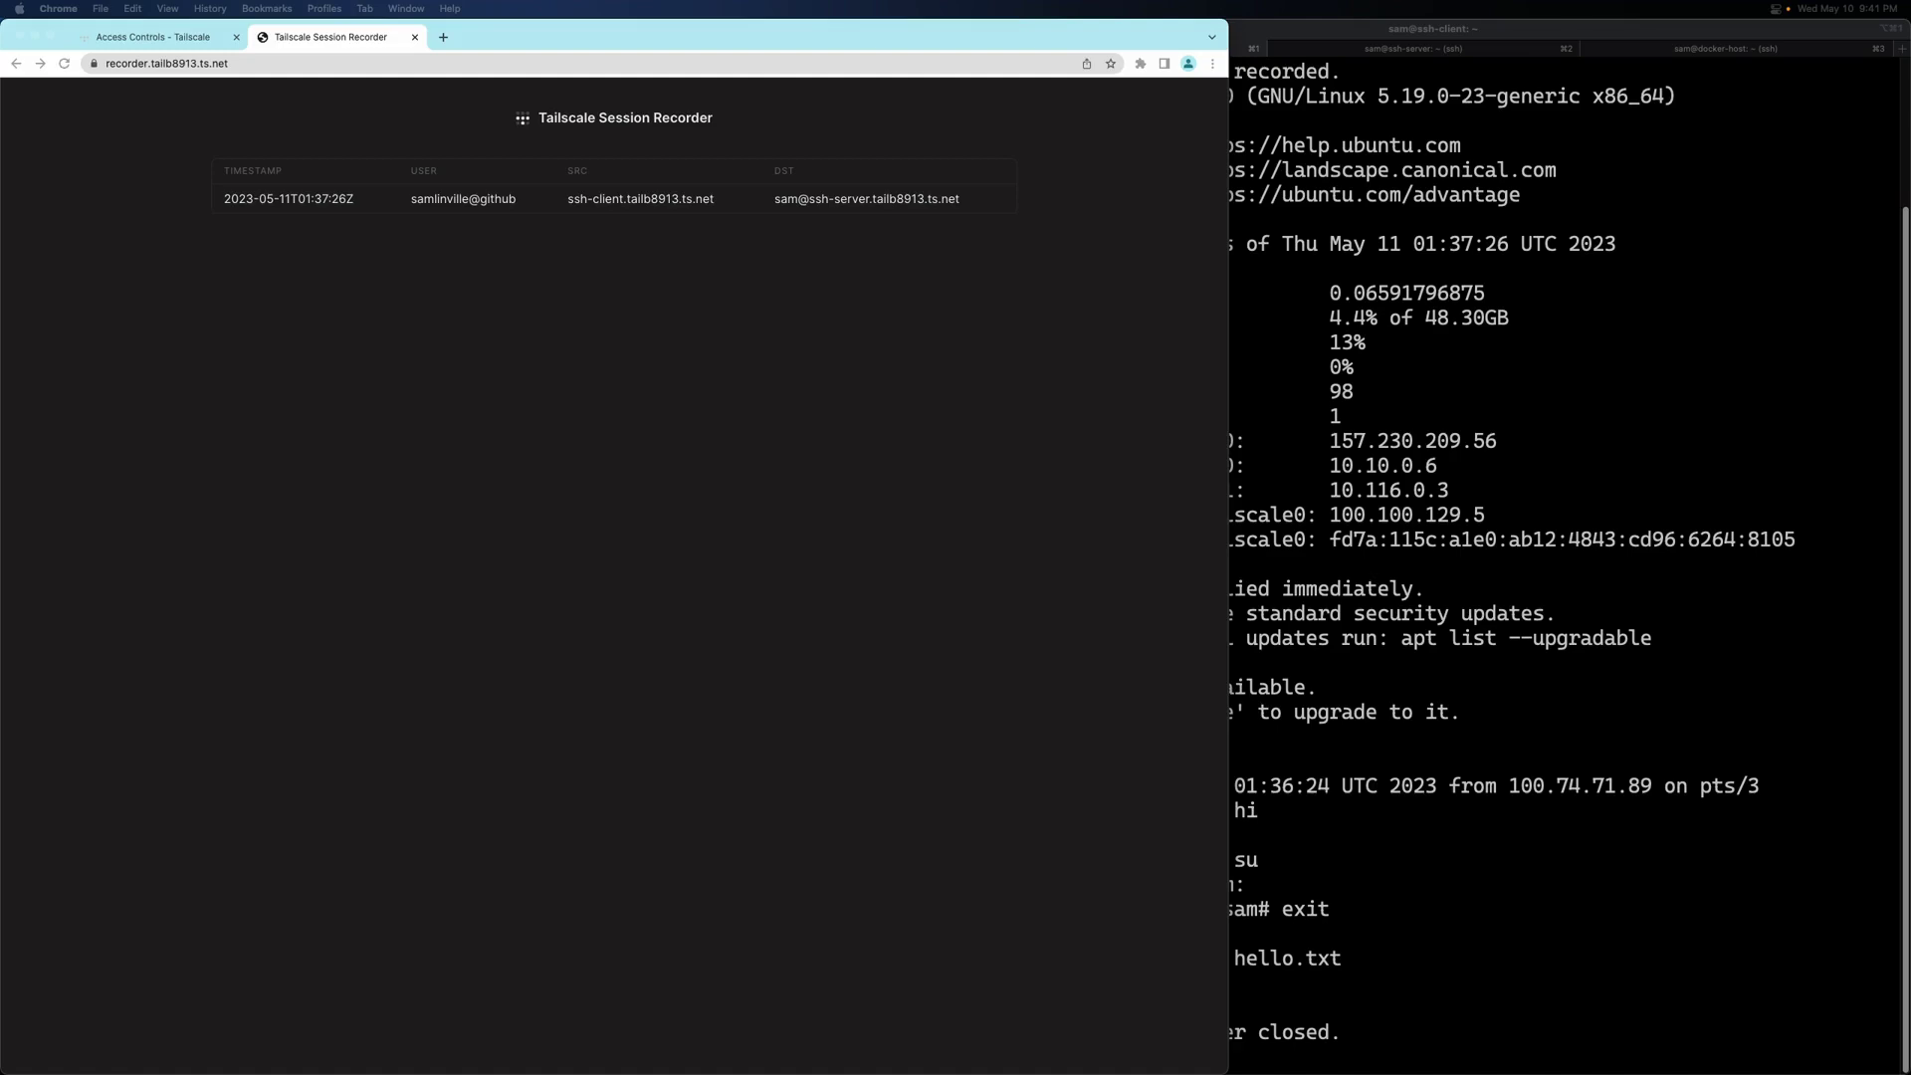
# - Move the VS Code window over Chrome, stretch it to full height, and scroll through the 96-line cast file
pyautogui.moveTo(1906, 180); pyautogui.dragTo(384, 40)
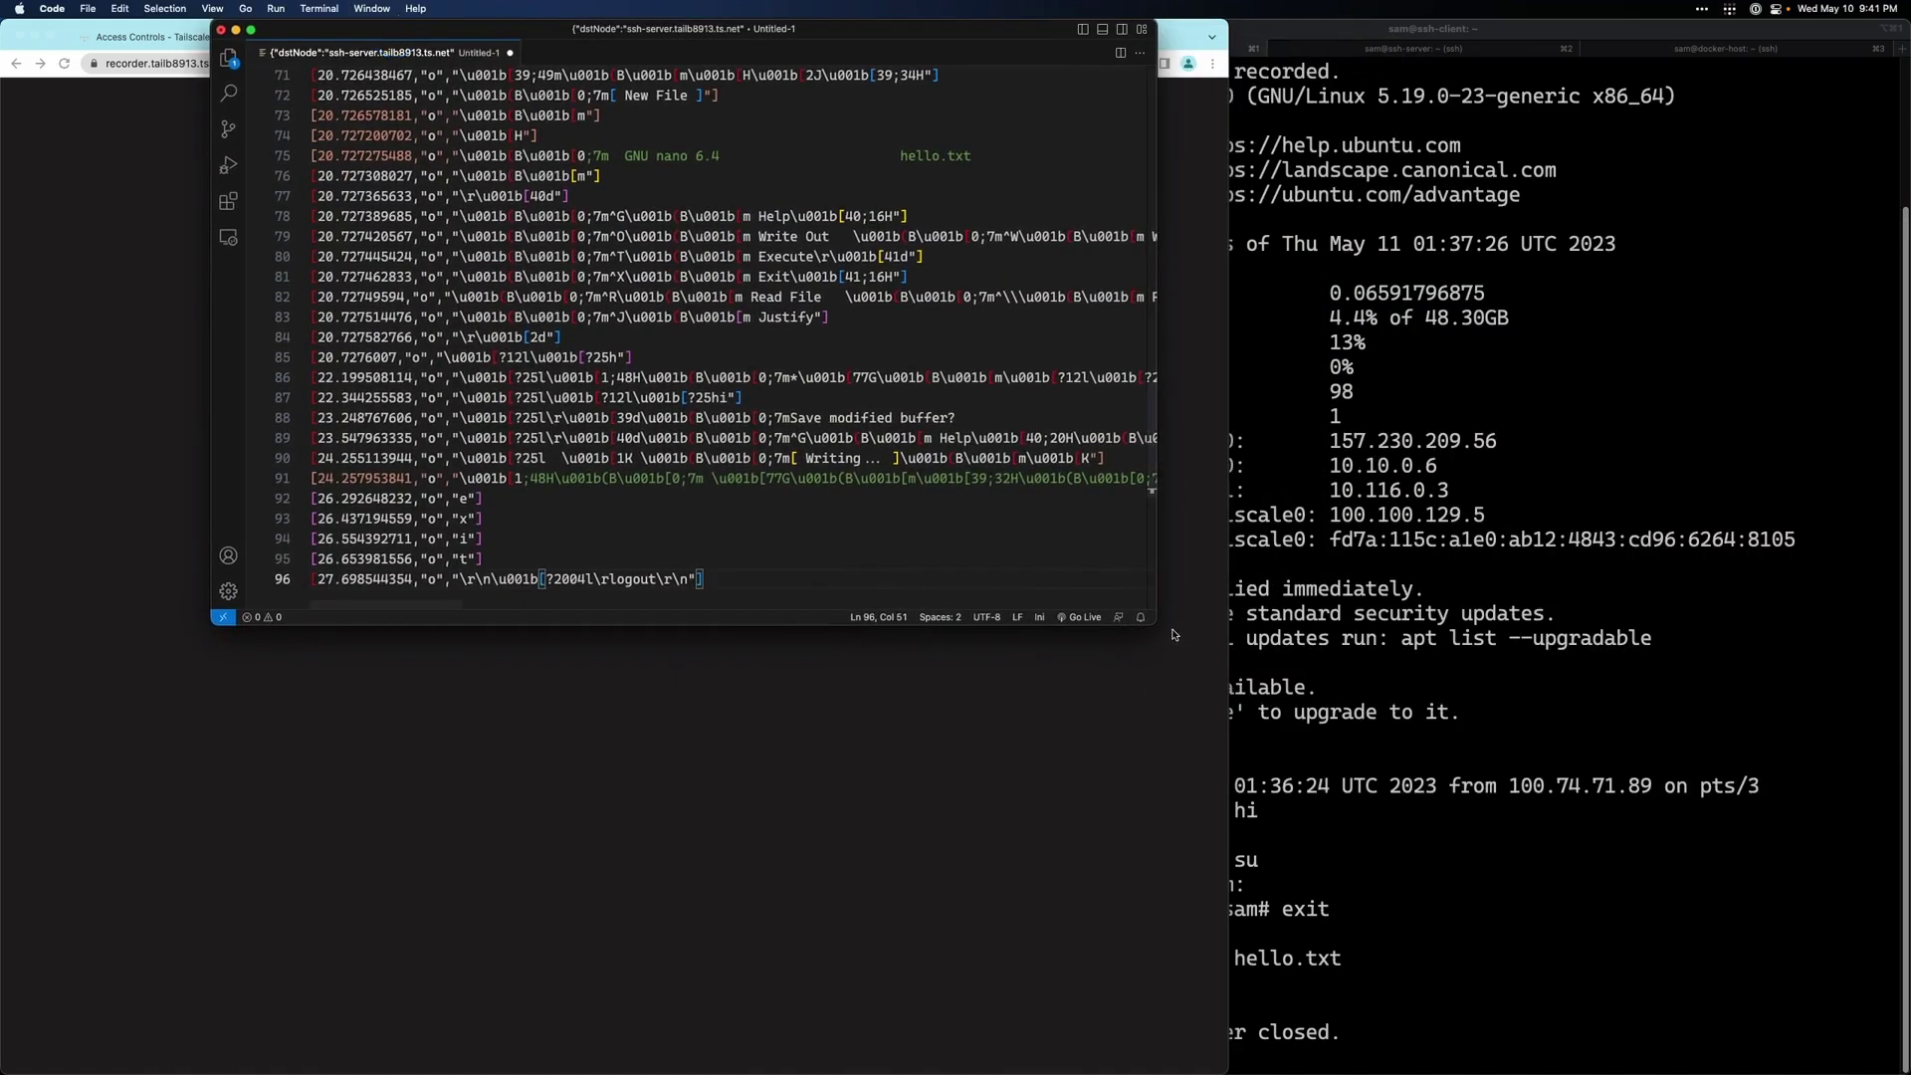
pyautogui.moveTo(1157, 626); pyautogui.dragTo(1157, 1063)
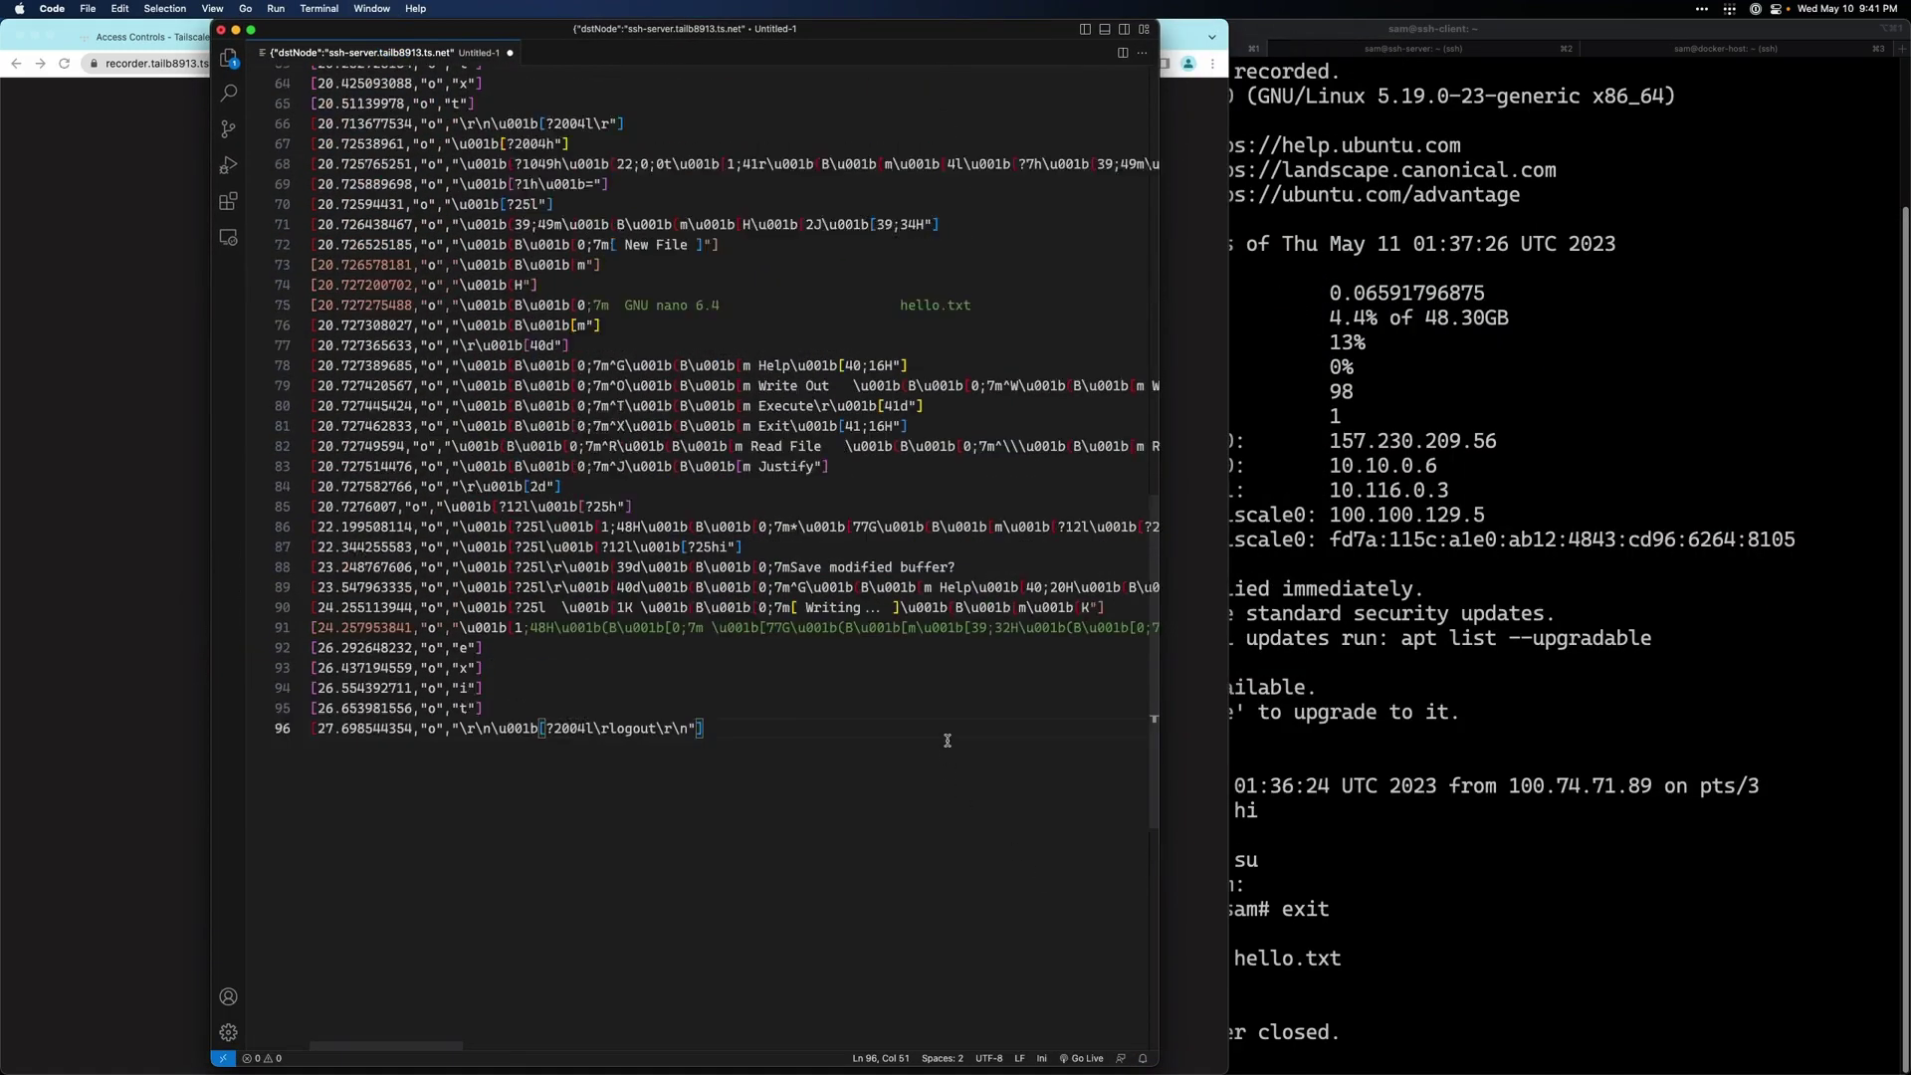
pyautogui.scroll(8, 947, 741)
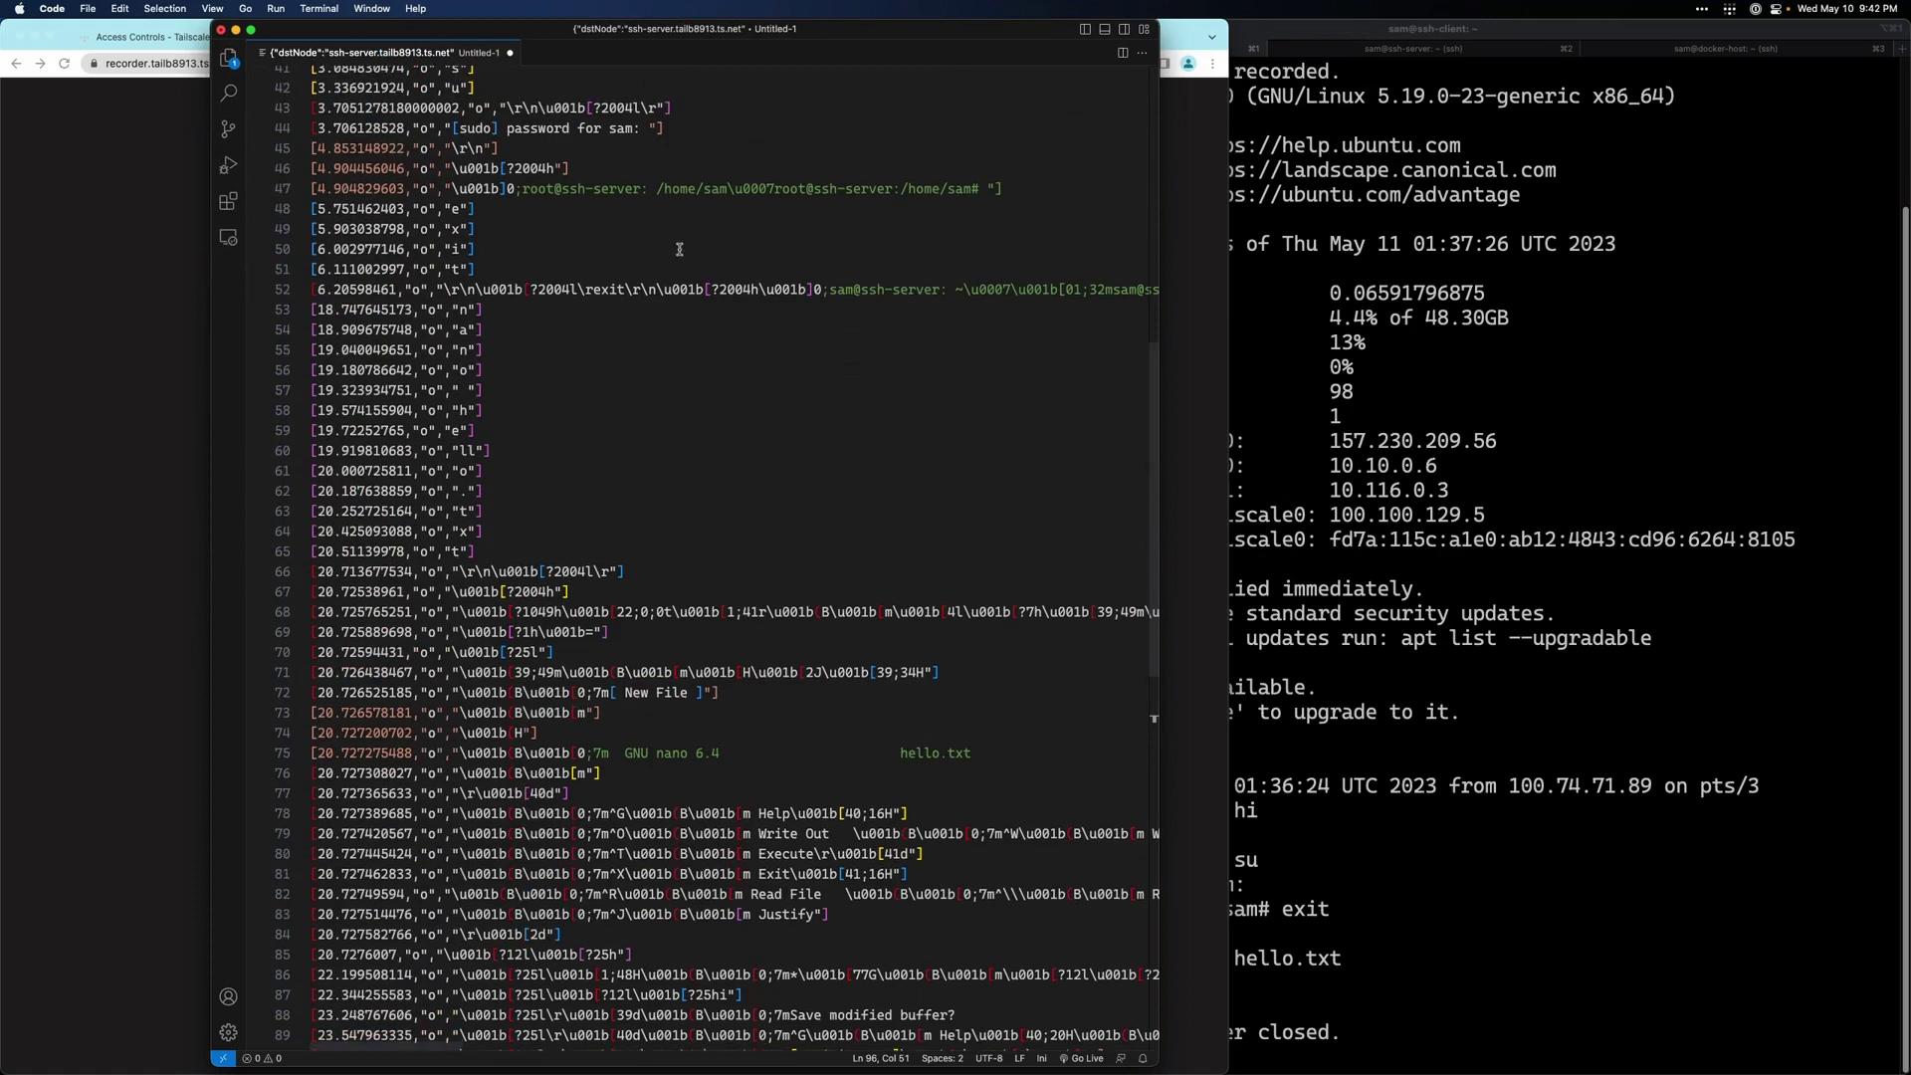
pyautogui.scroll(14, 761, 665)
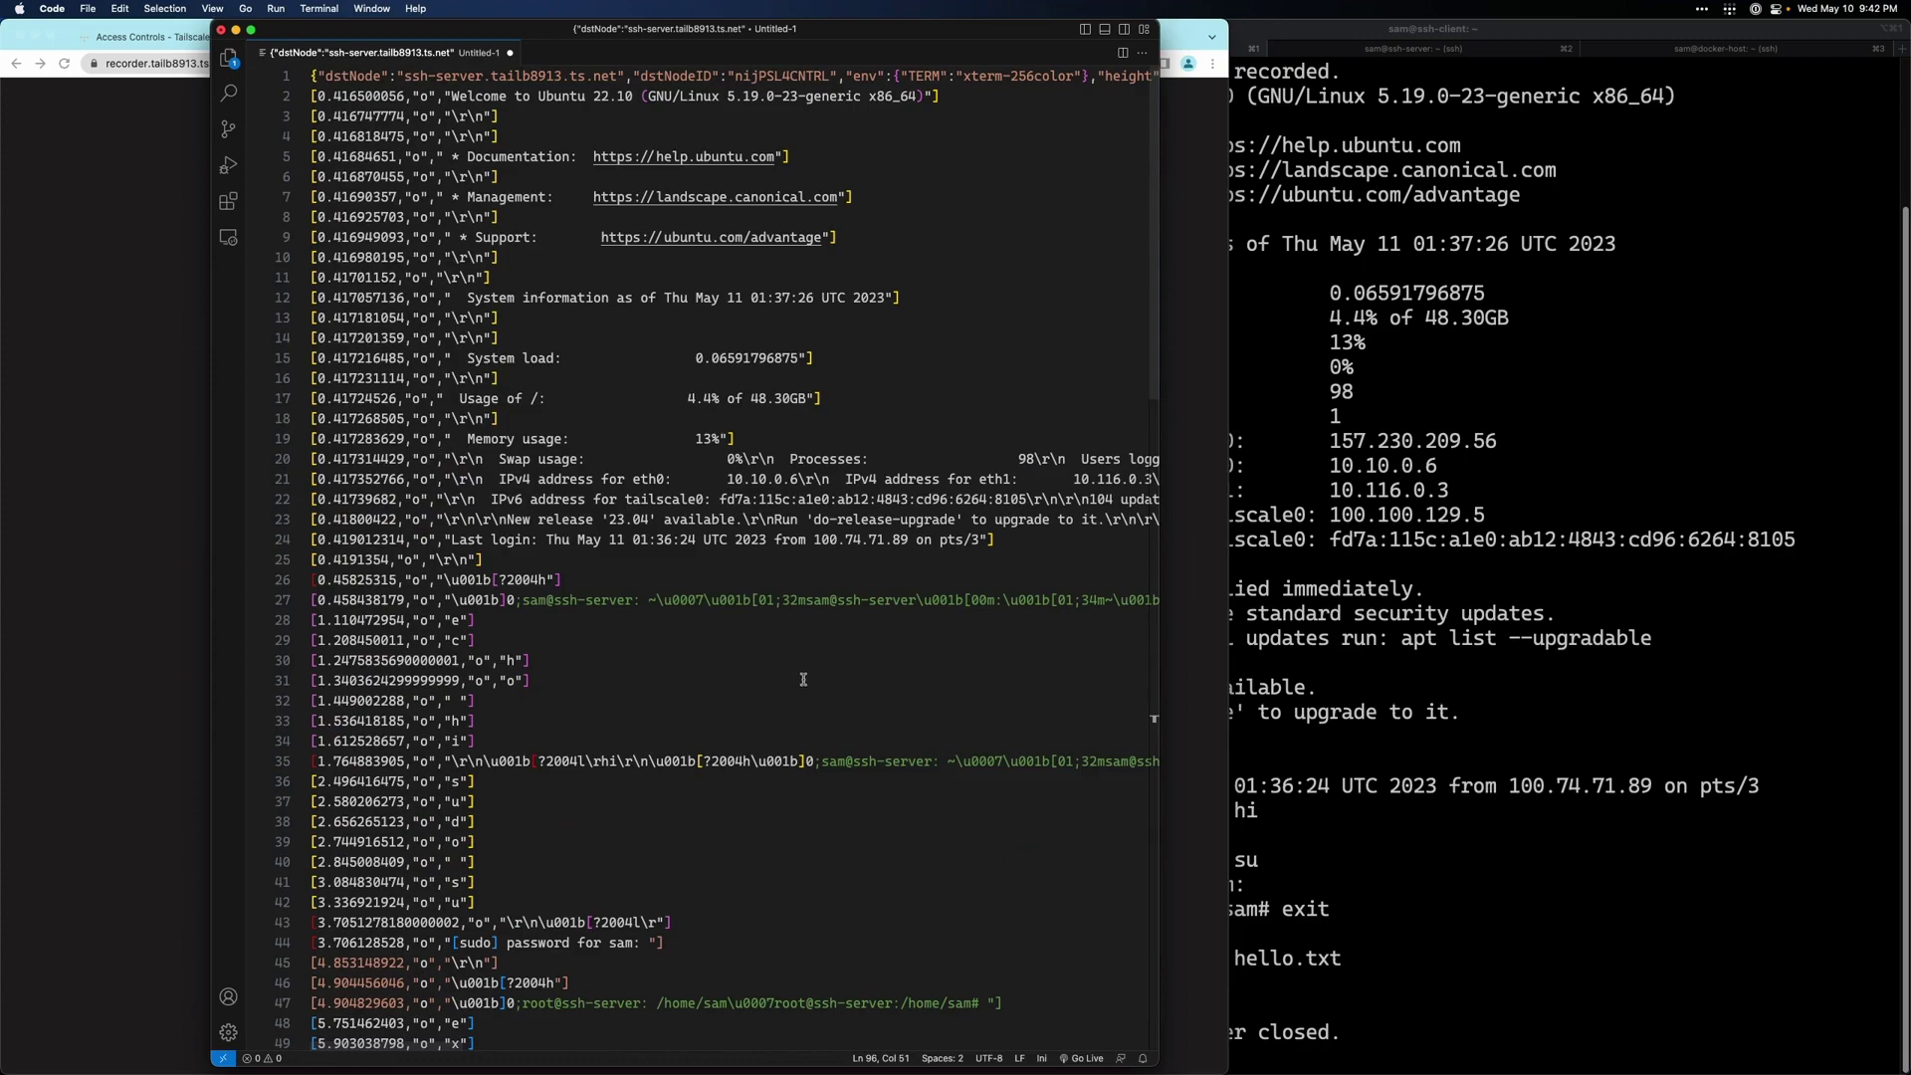
pyautogui.scroll(-3, 792, 647)
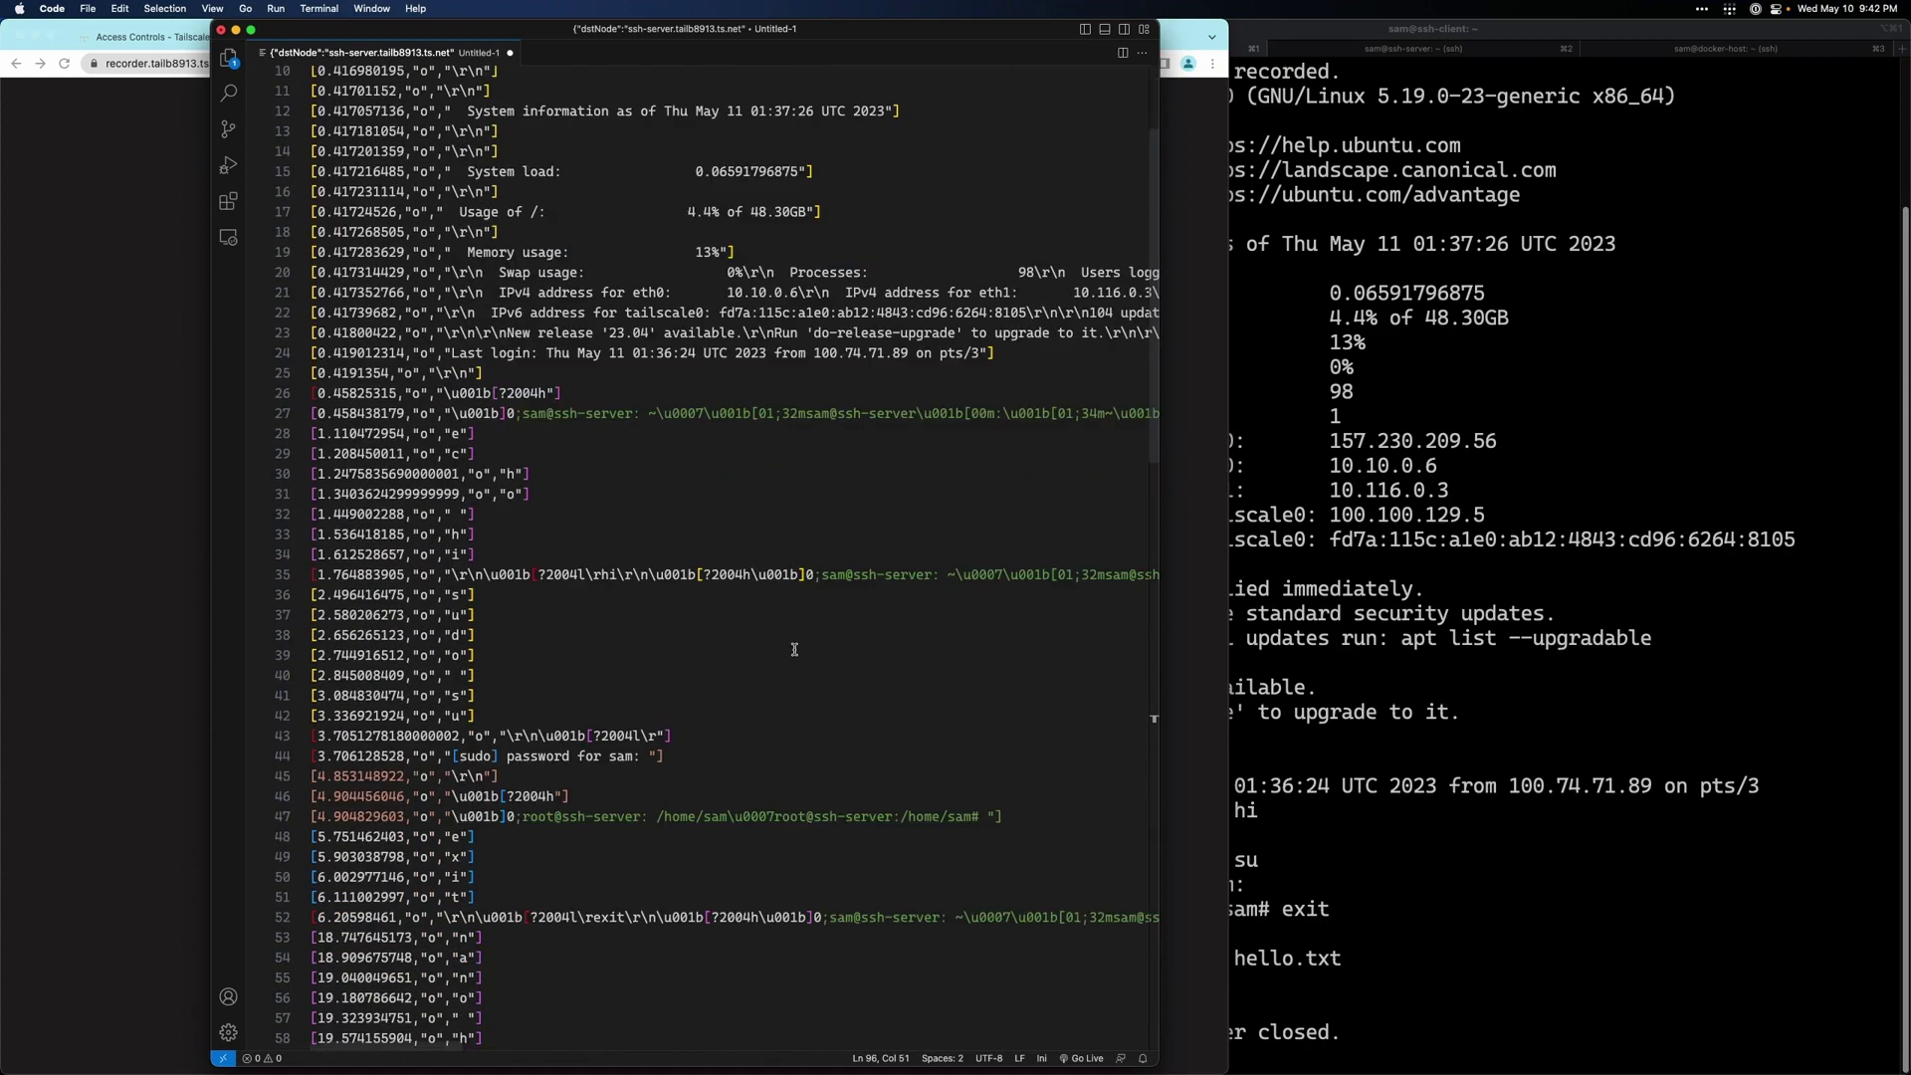
pyautogui.scroll(-10, 794, 649)
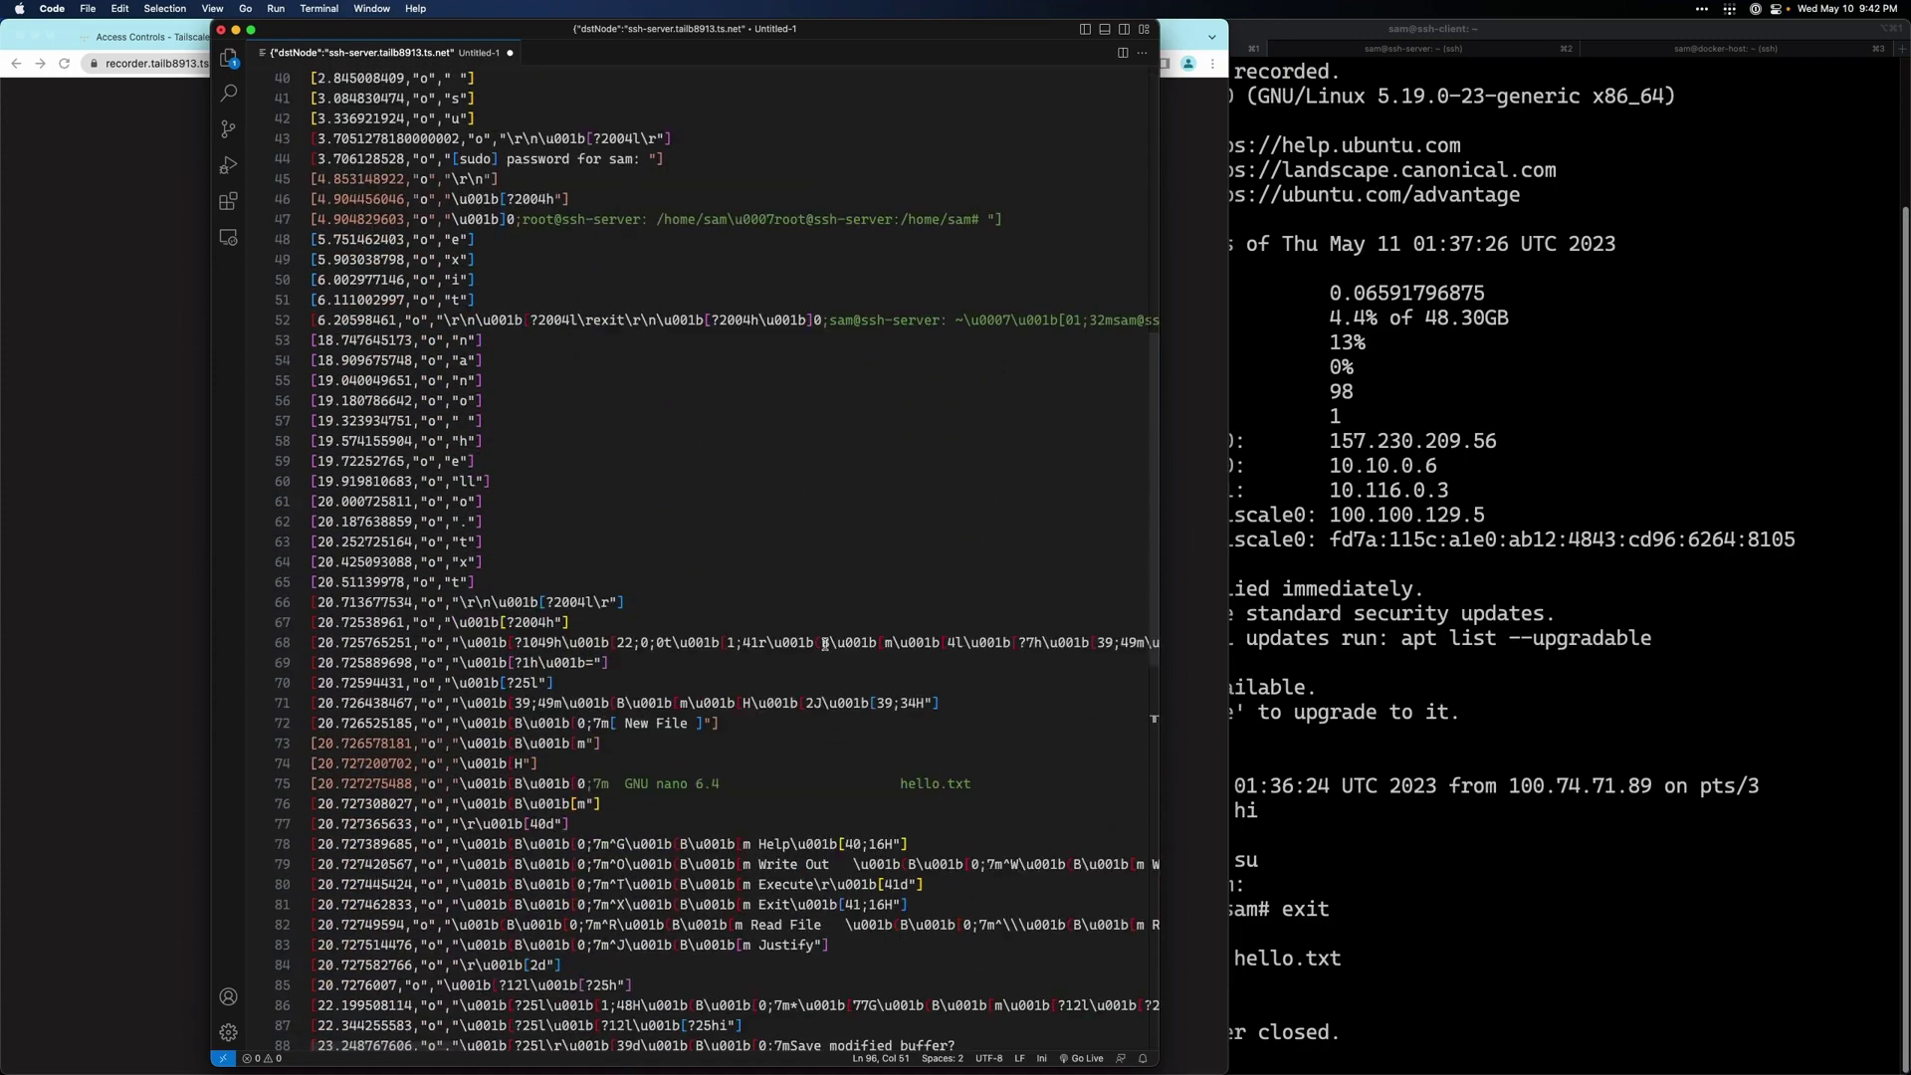
pyautogui.scroll(-5, 824, 646)
pyautogui.scroll(3, 825, 645)
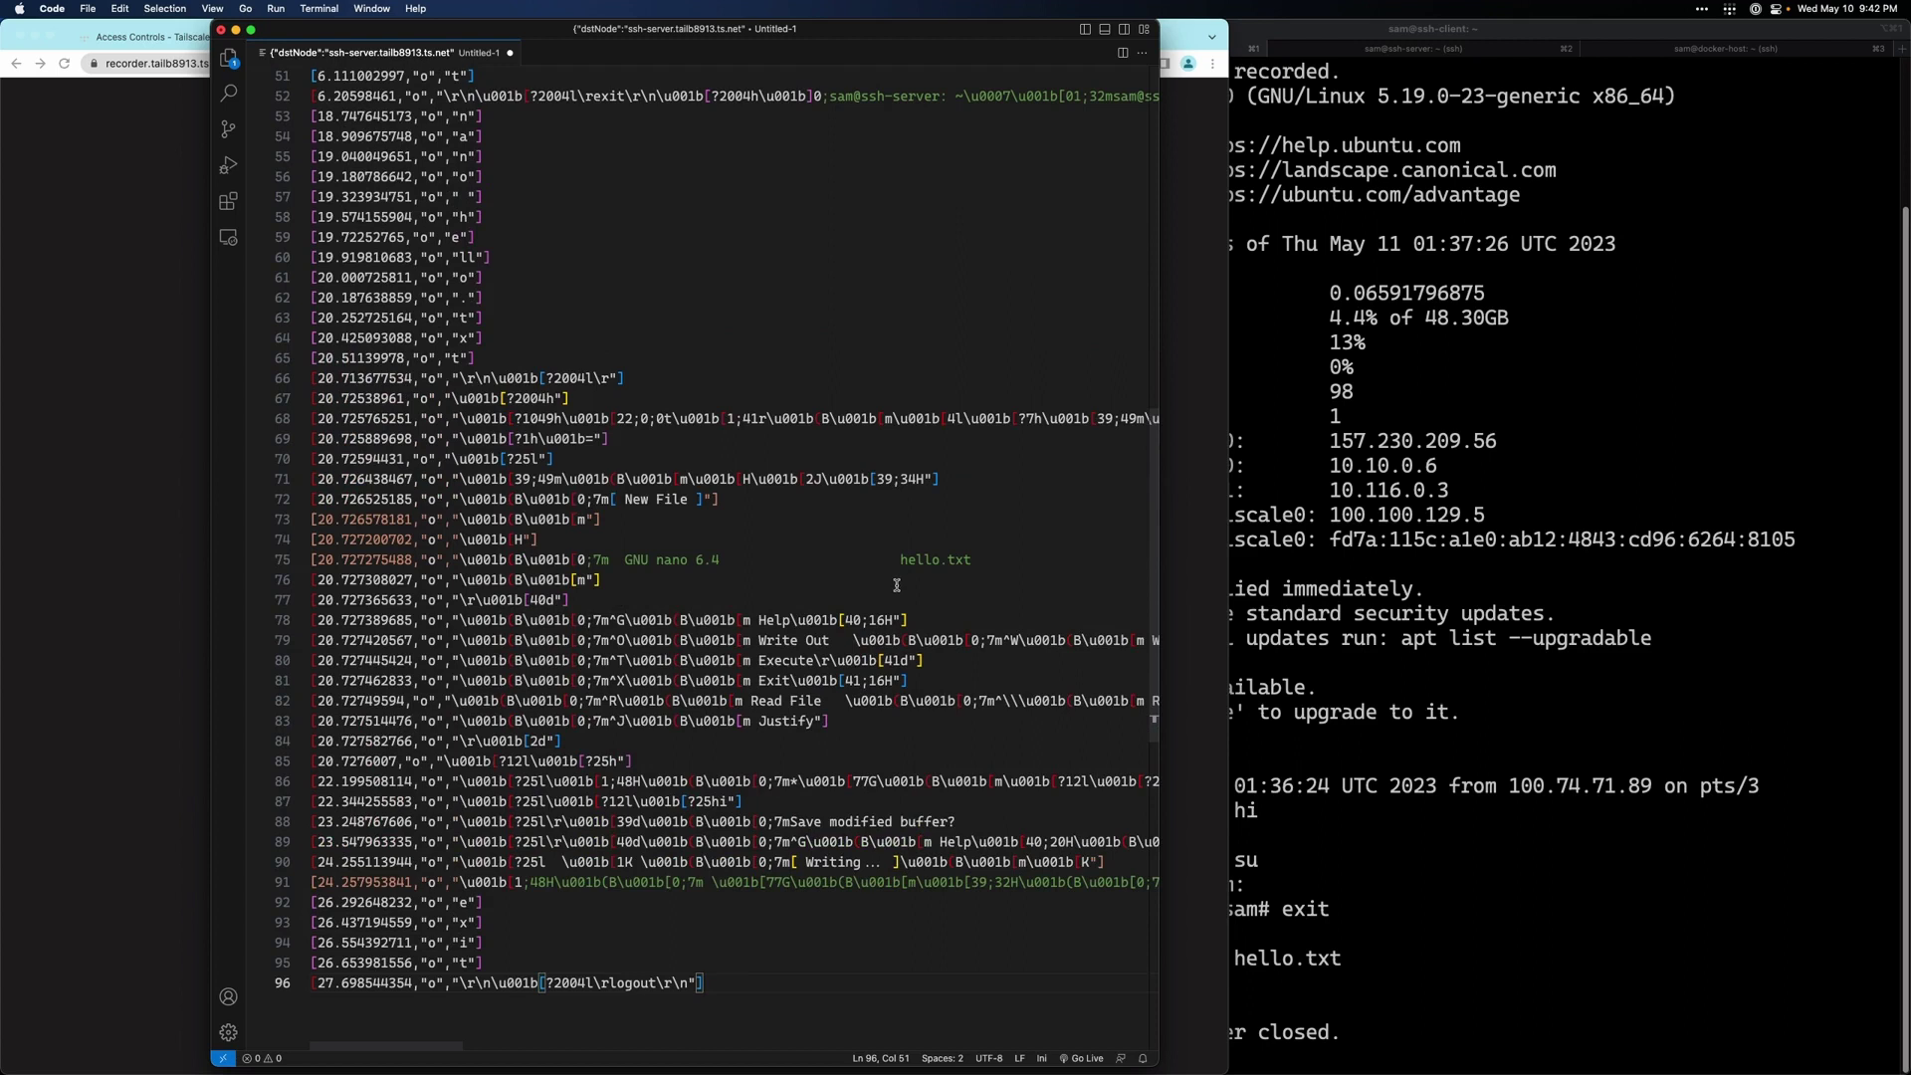
# - Bring the Chrome recordings list, showing the 2023-05-11T01:37:26Z session, in front of VS Code
pyautogui.click(159, 376)
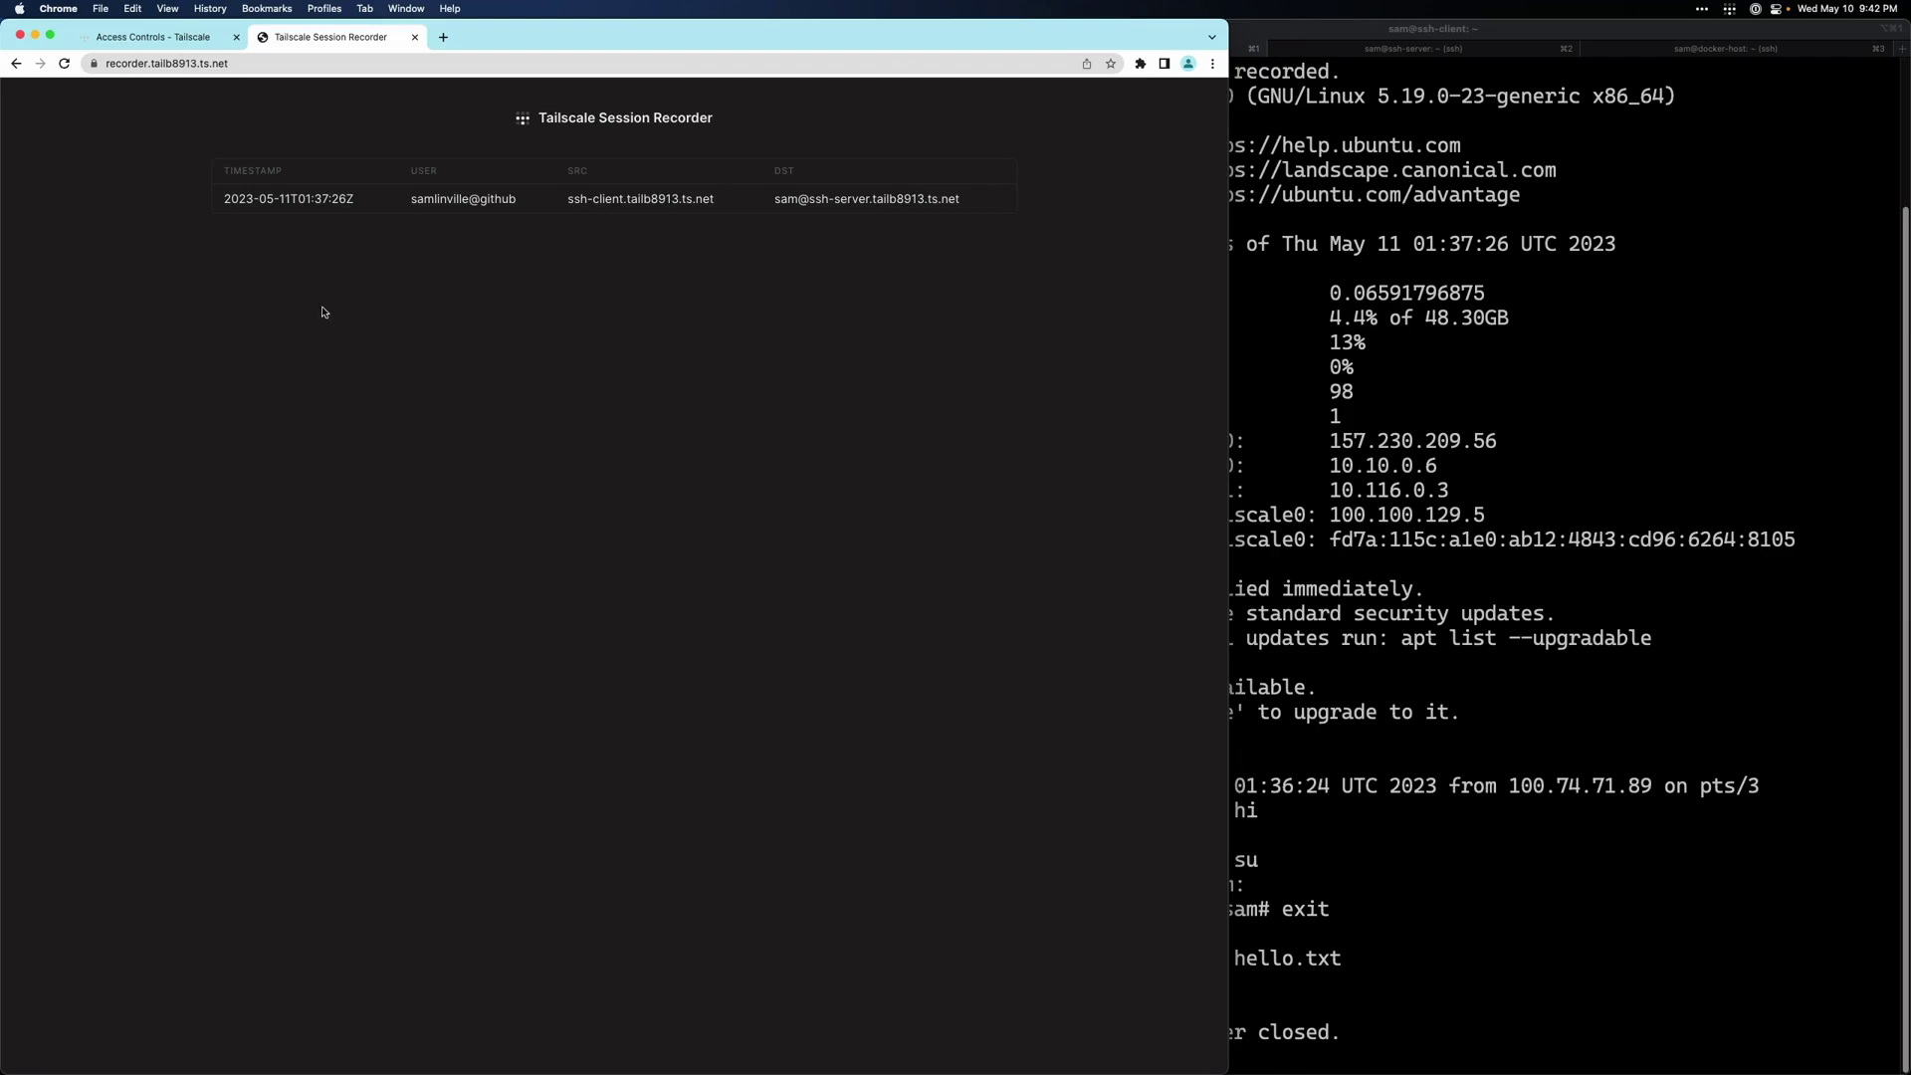